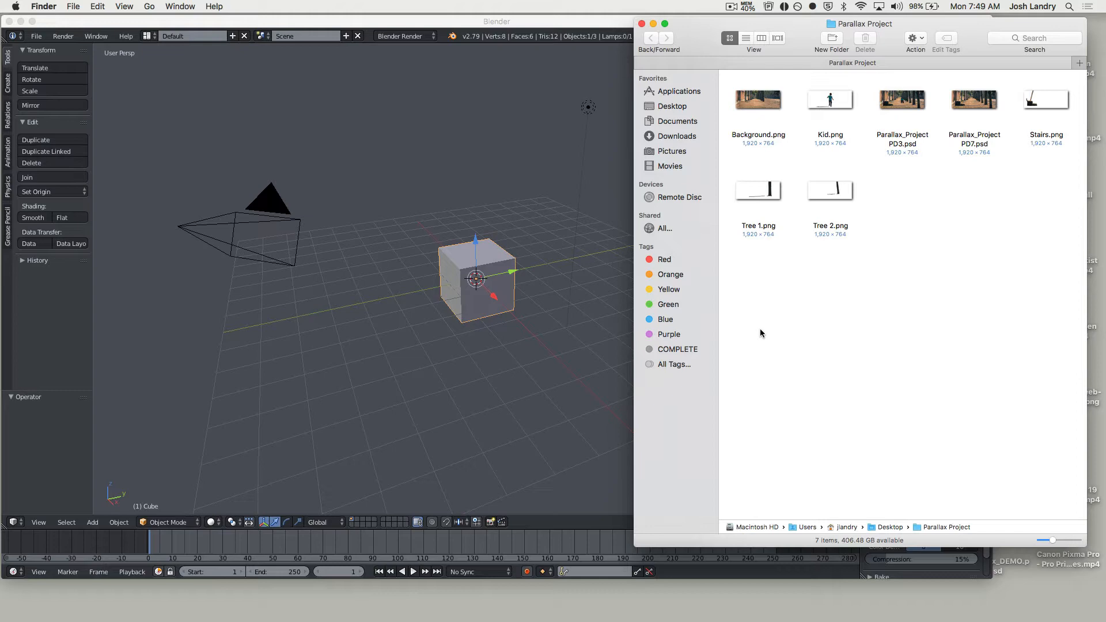
Step: Preview Background.png, Kid.png, Stairs.png, Tree 1.png and Tree 2.png in the Parallax Project folder
left_click(770, 105)
key("space")
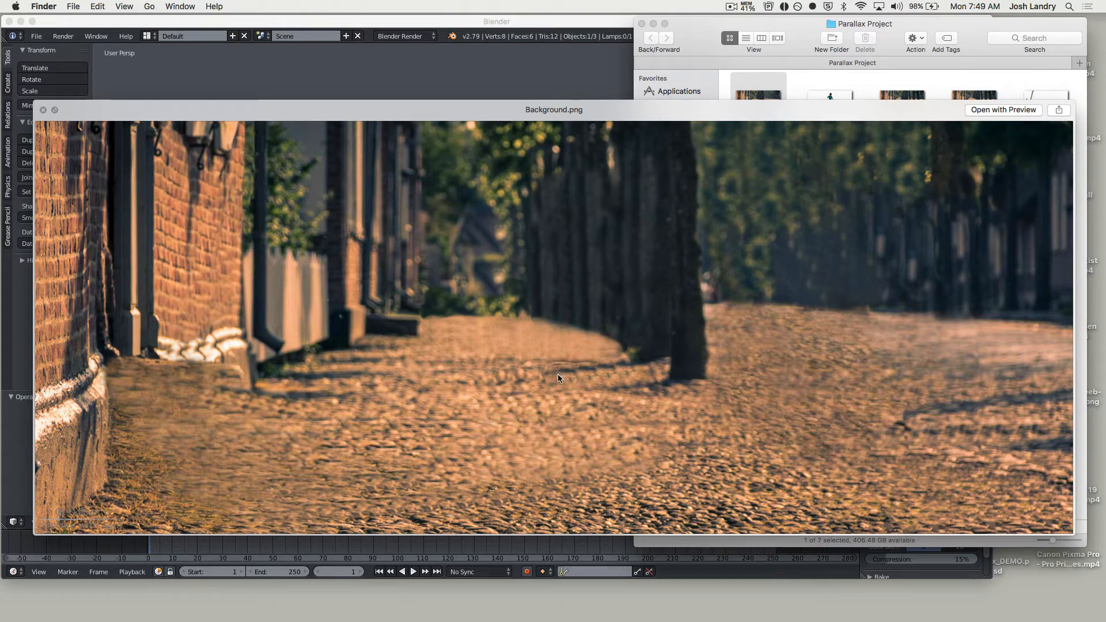
key("space")
left_click(823, 99)
key("space")
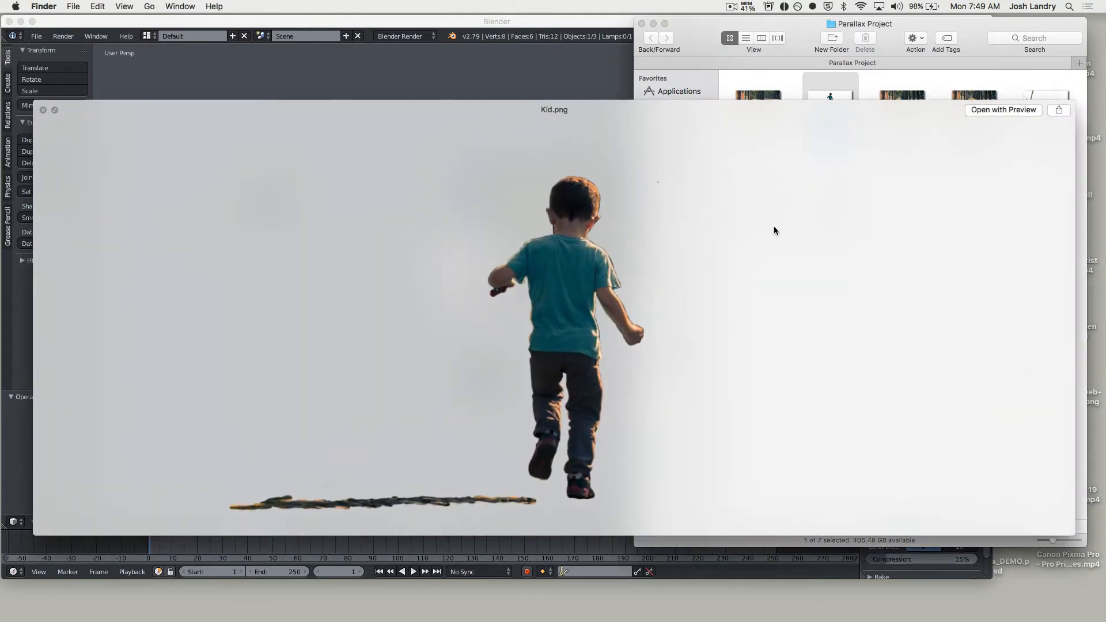
key("space")
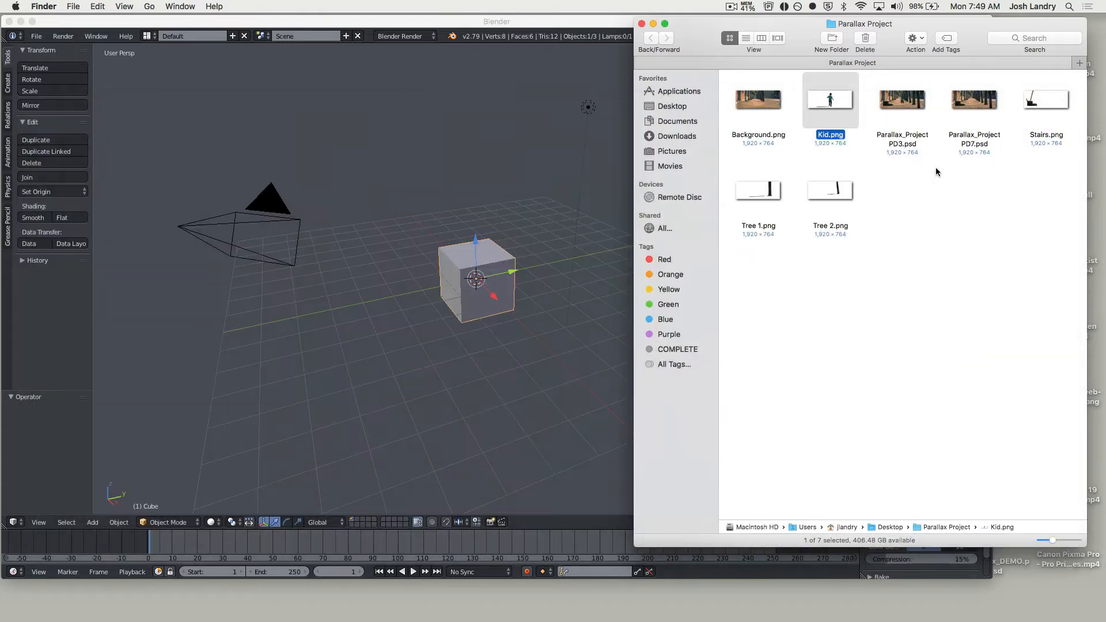
left_click(1029, 104)
key("space")
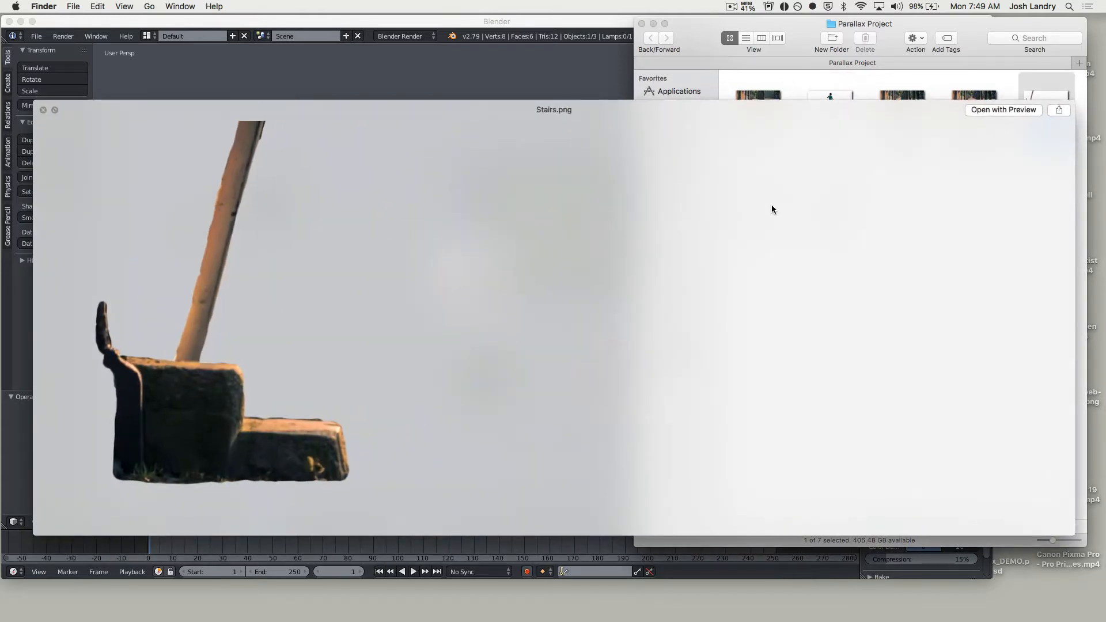
key("space")
left_click(749, 193)
key("space")
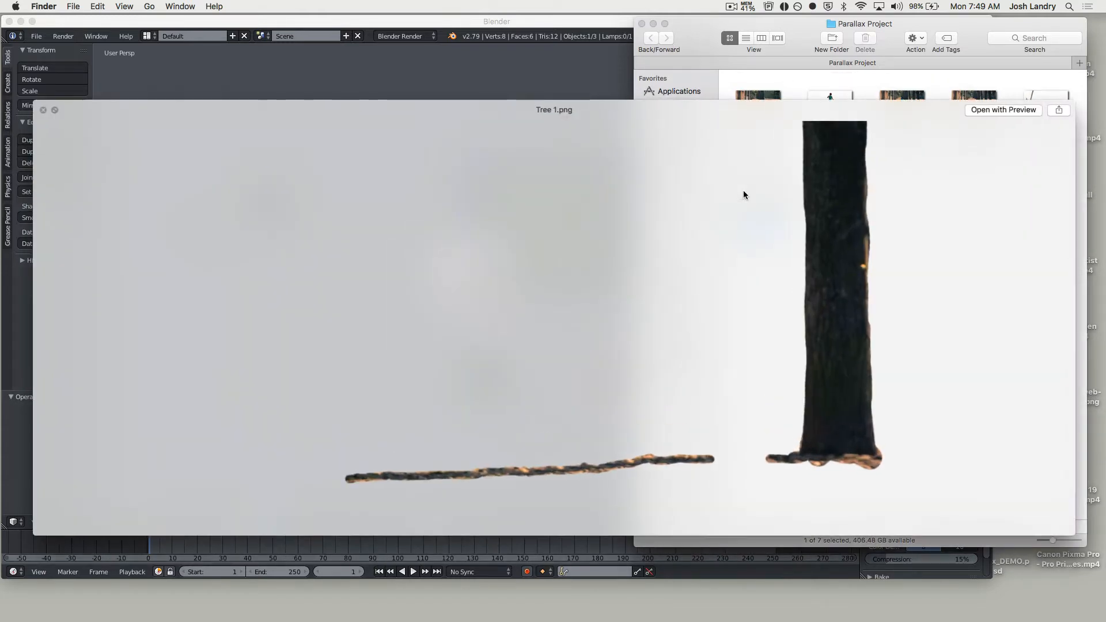
key("space")
left_click(823, 191)
key("space")
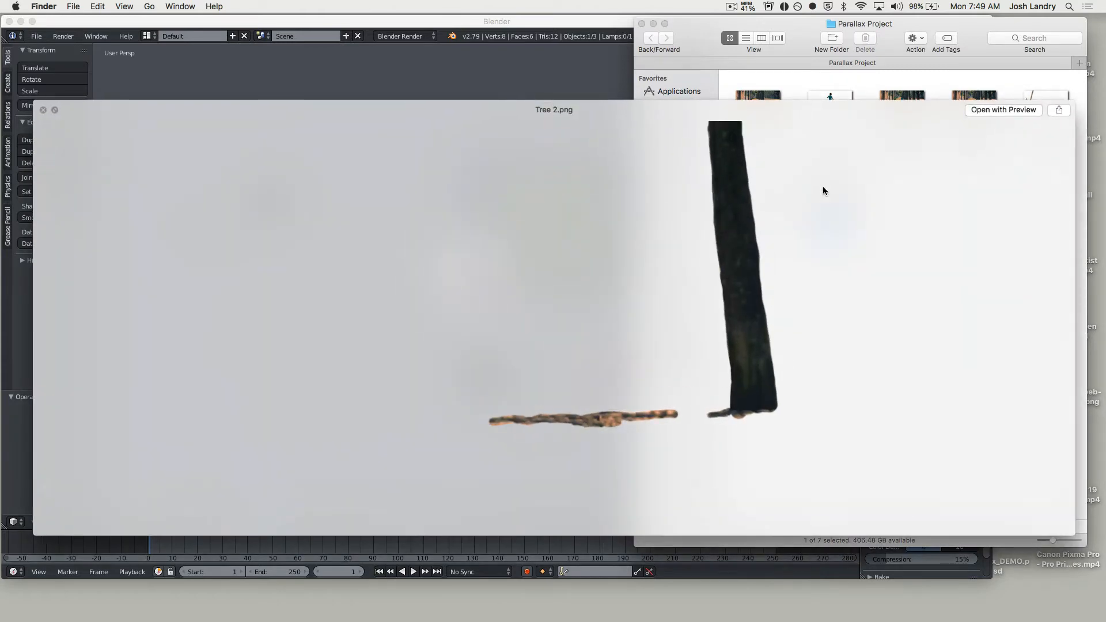
key("space")
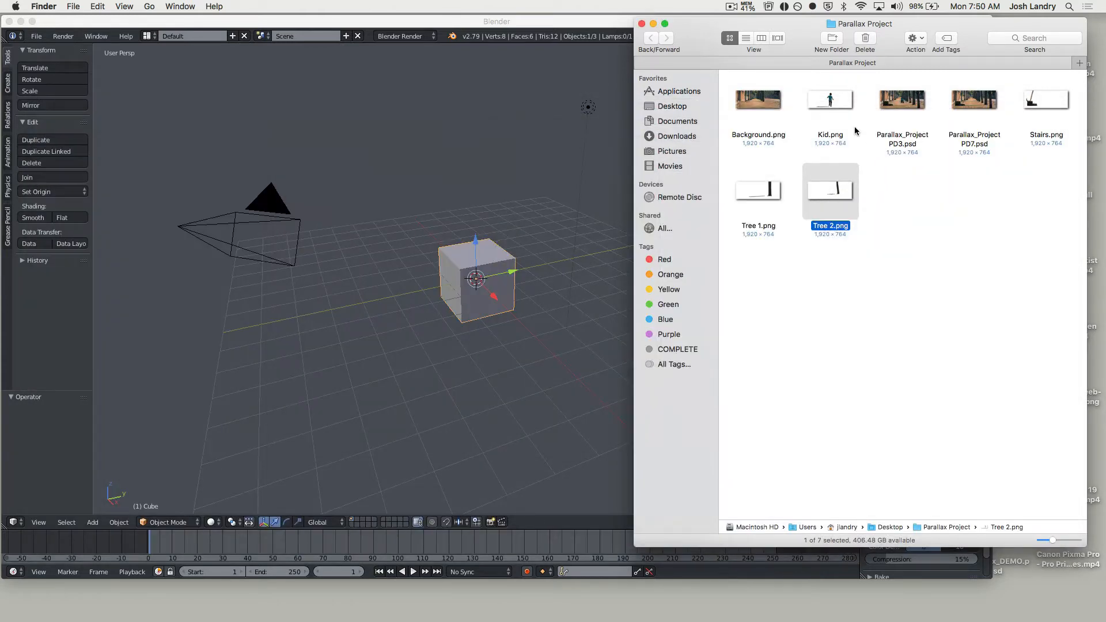
left_click(825, 101)
key("space")
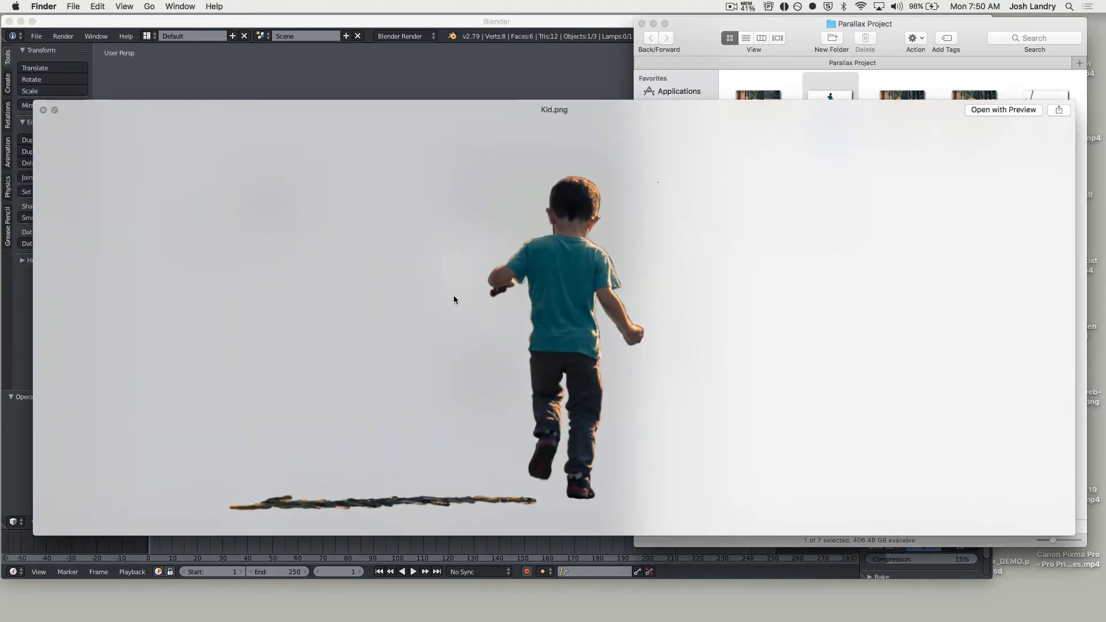
key("space")
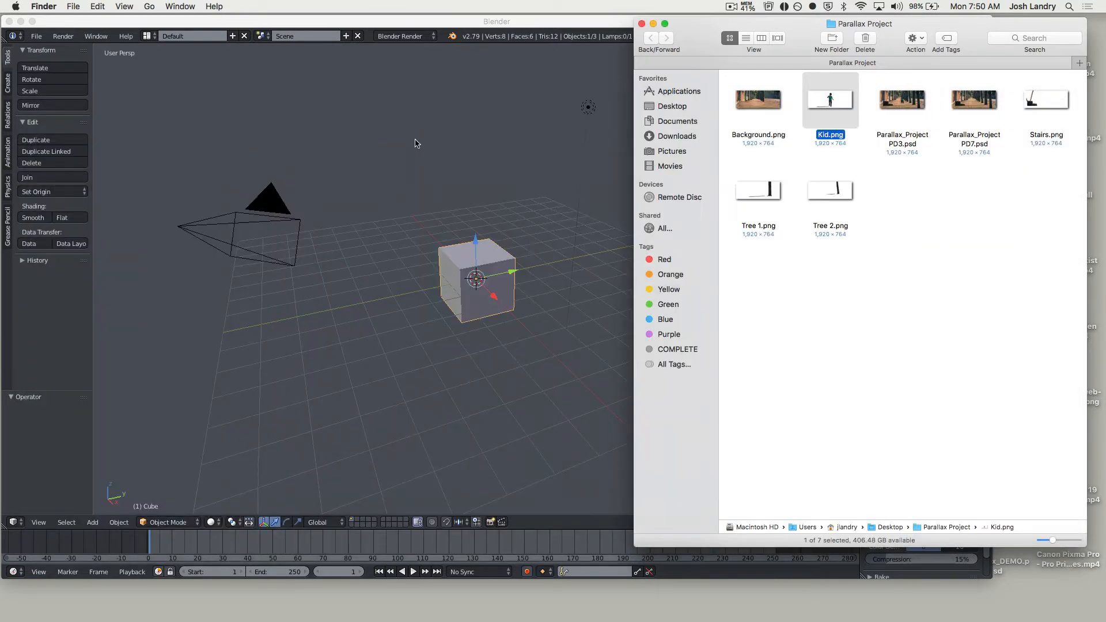
Step: Switch to Blender and enlarge its window to nearly fill the screen
left_click(439, 19)
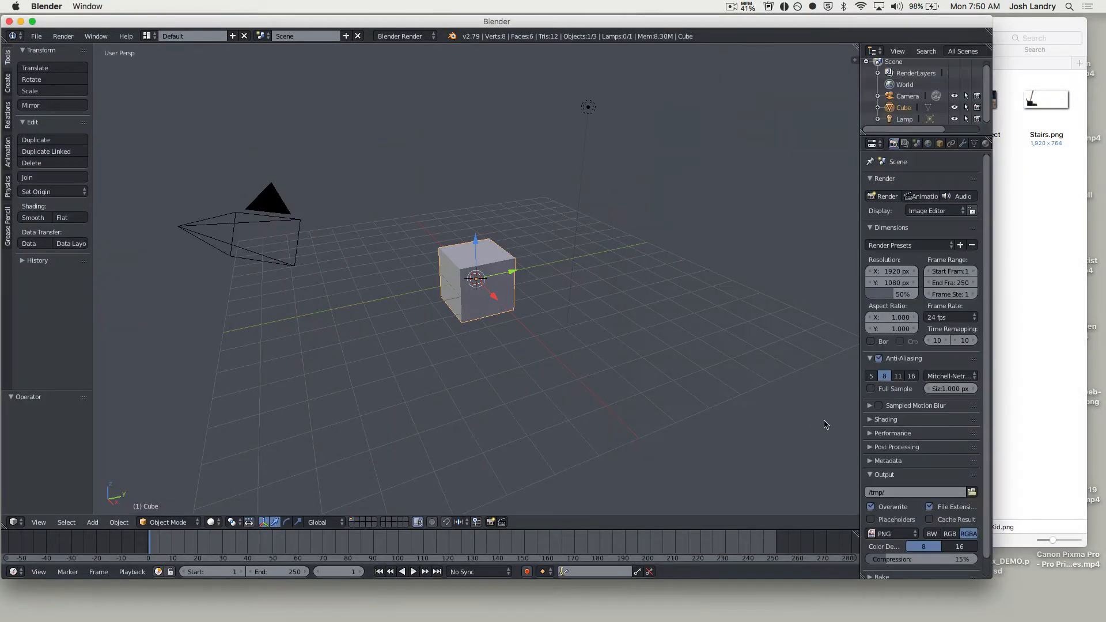
left_click_drag(991, 574, 1098, 605)
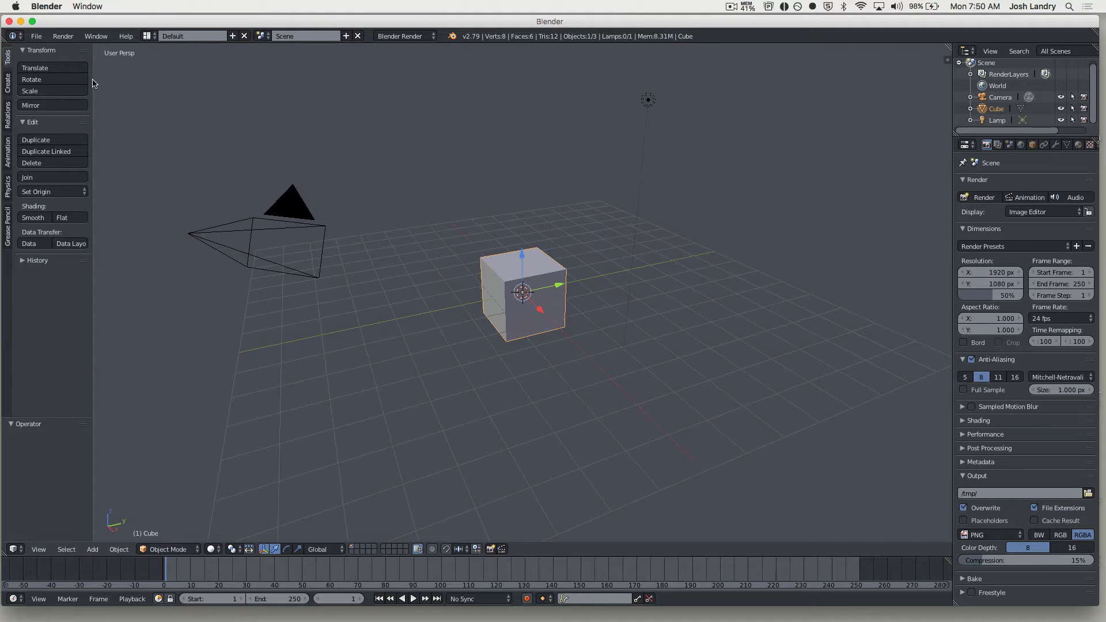
Step: Search the add-ons for "images", enable Import Images as Planes, and save the user settings
left_click(36, 36)
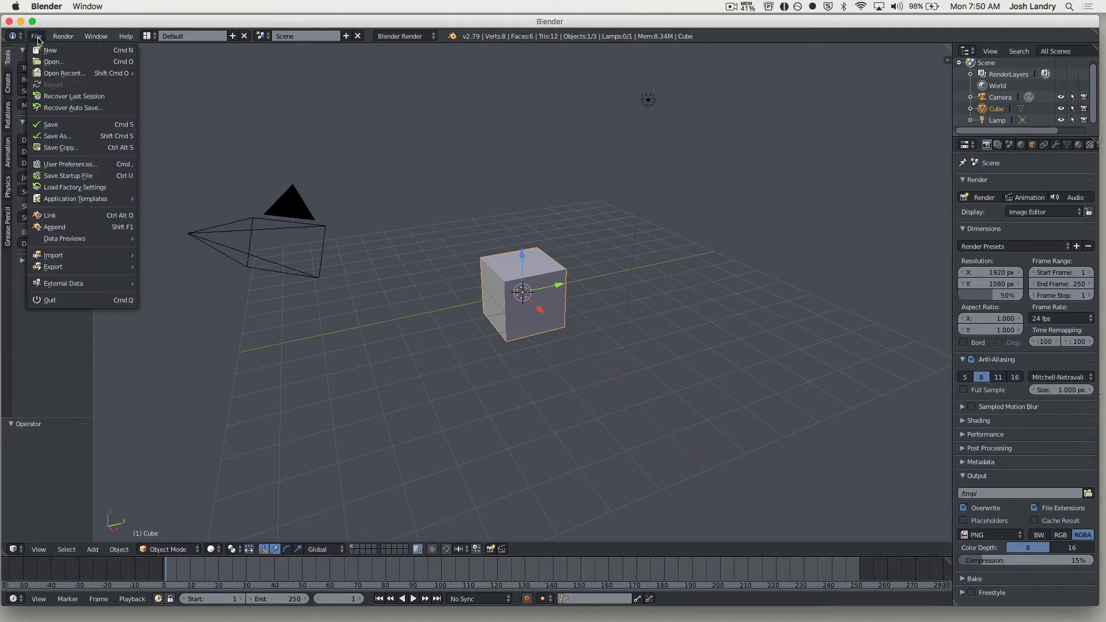
left_click(69, 166)
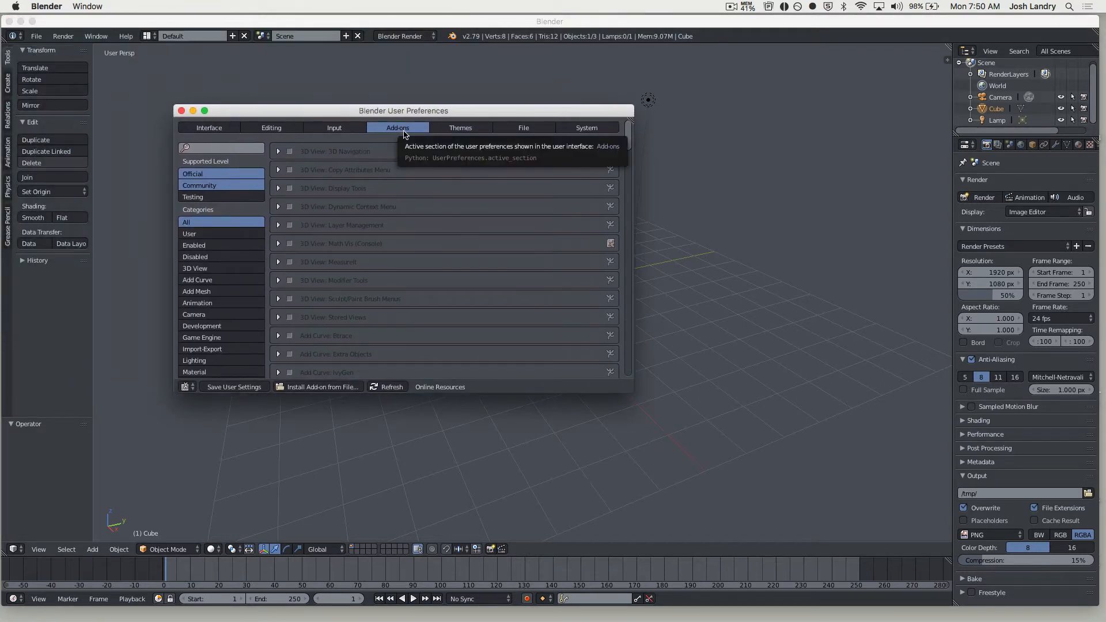
left_click(216, 149)
type("images")
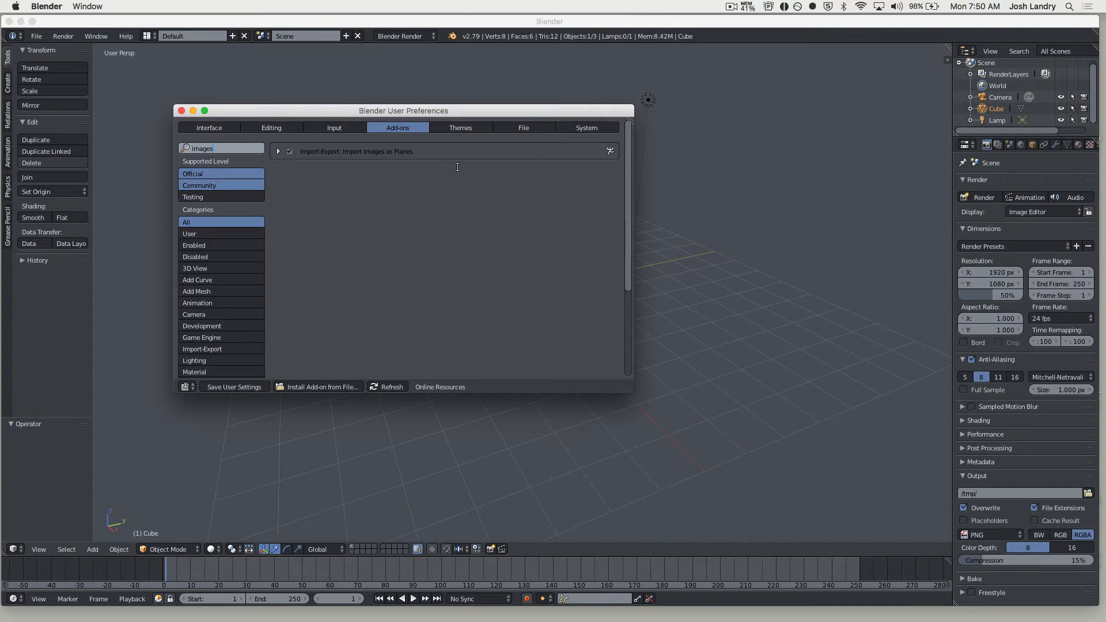
left_click(289, 154)
left_click(289, 153)
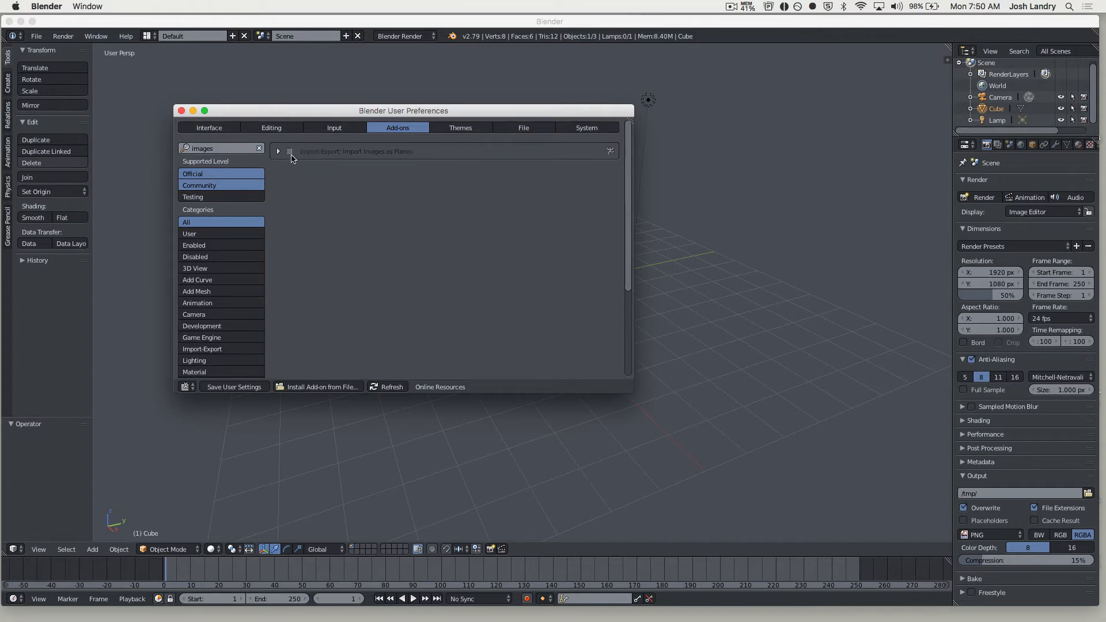
left_click(290, 154)
left_click(235, 389)
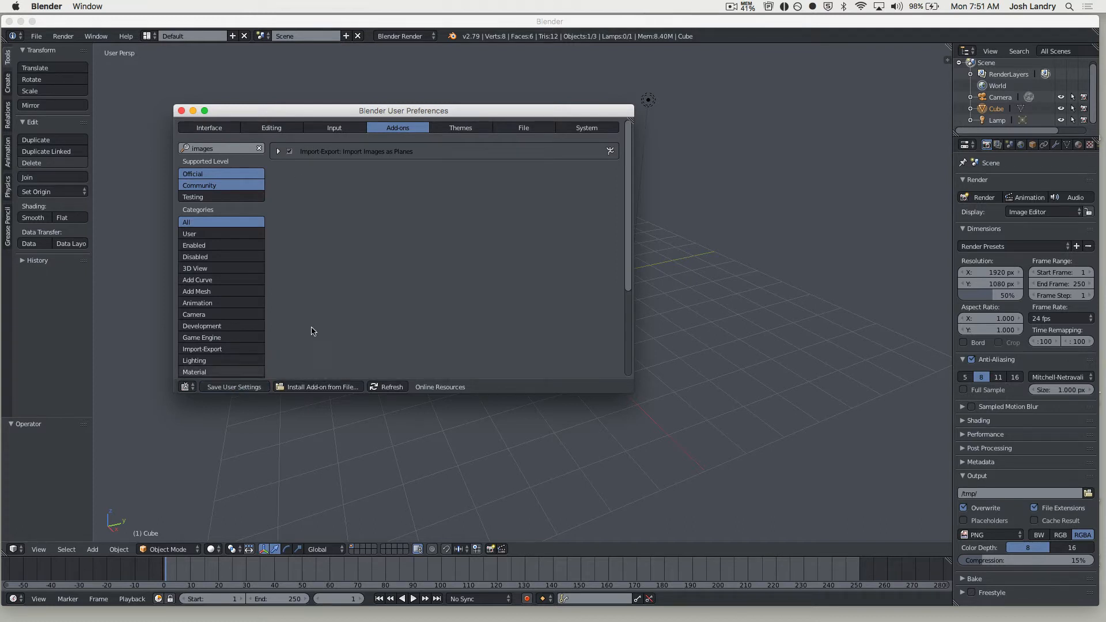
left_click(181, 111)
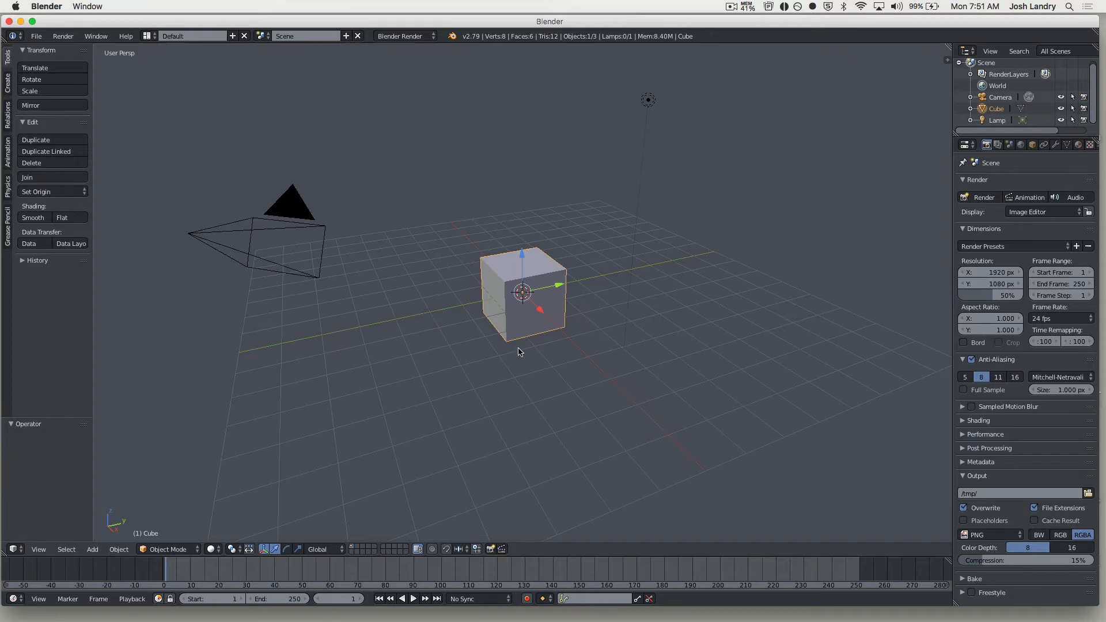
Step: Delete the default cube from the scene
middle_click_drag(530, 335, 528, 336)
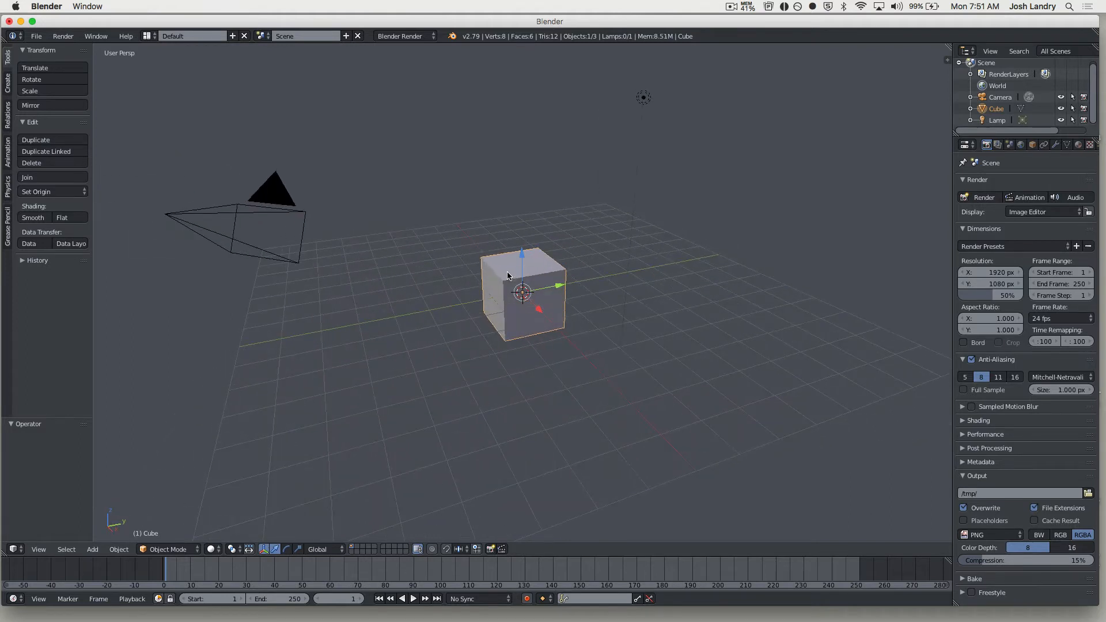
key("x")
left_click(506, 270)
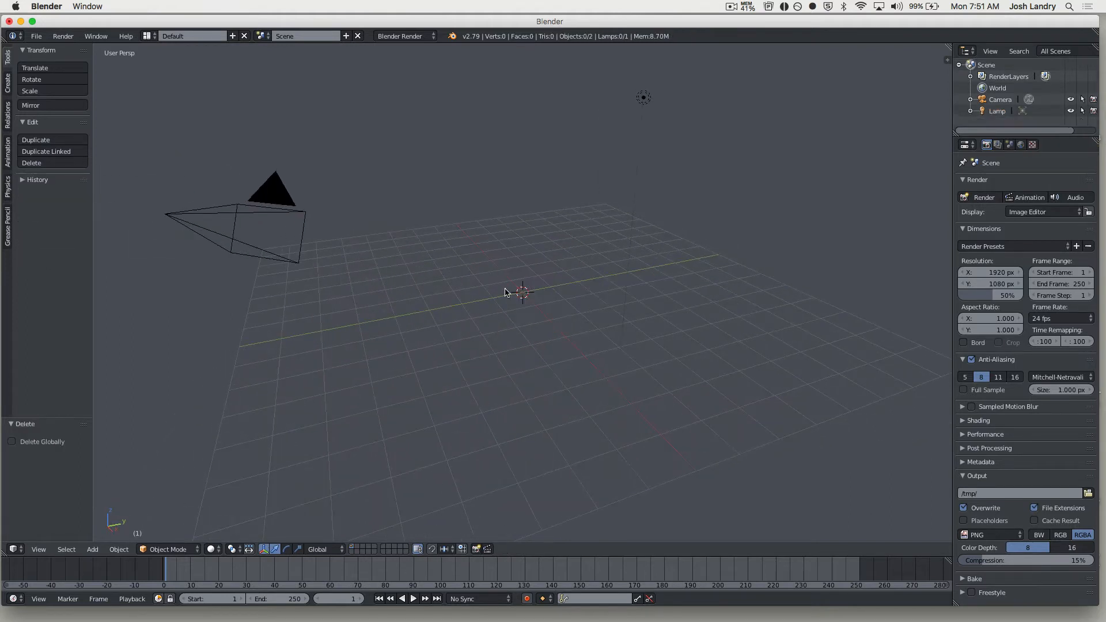
Step: Place the 3D cursor at several spots around the grid and reset it to the world origin
middle_click_drag(503, 306, 538, 328)
left_click(516, 253)
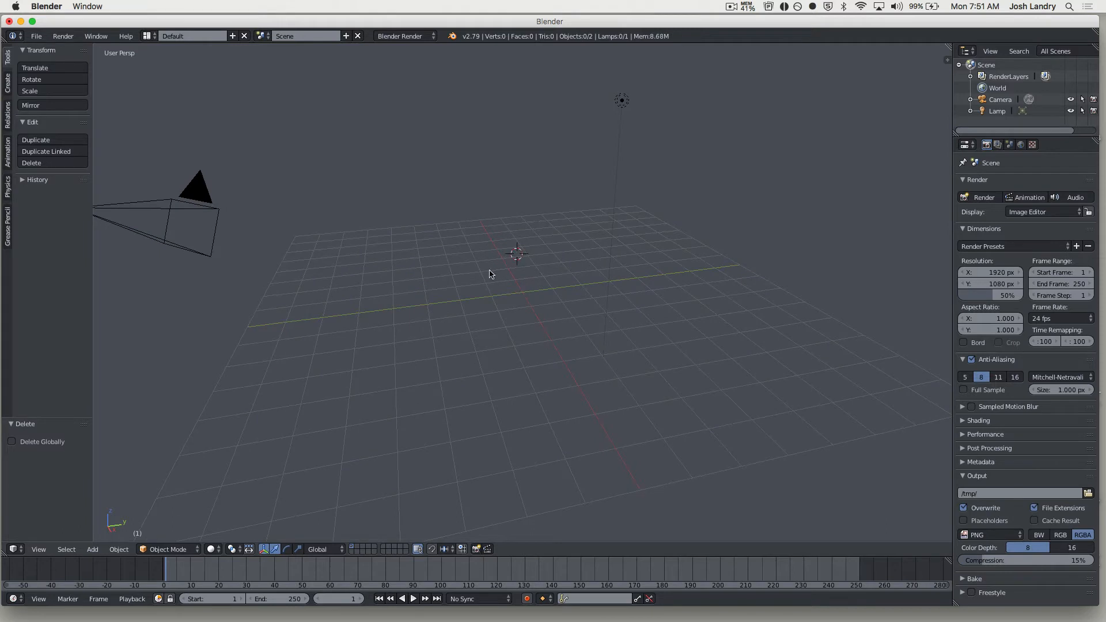
left_click(475, 271)
left_click(500, 316)
left_click(552, 286)
left_click(554, 267)
left_click(555, 312)
left_click(508, 303)
left_click(472, 313)
left_click(454, 277)
scroll(498, 324, "down", 3)
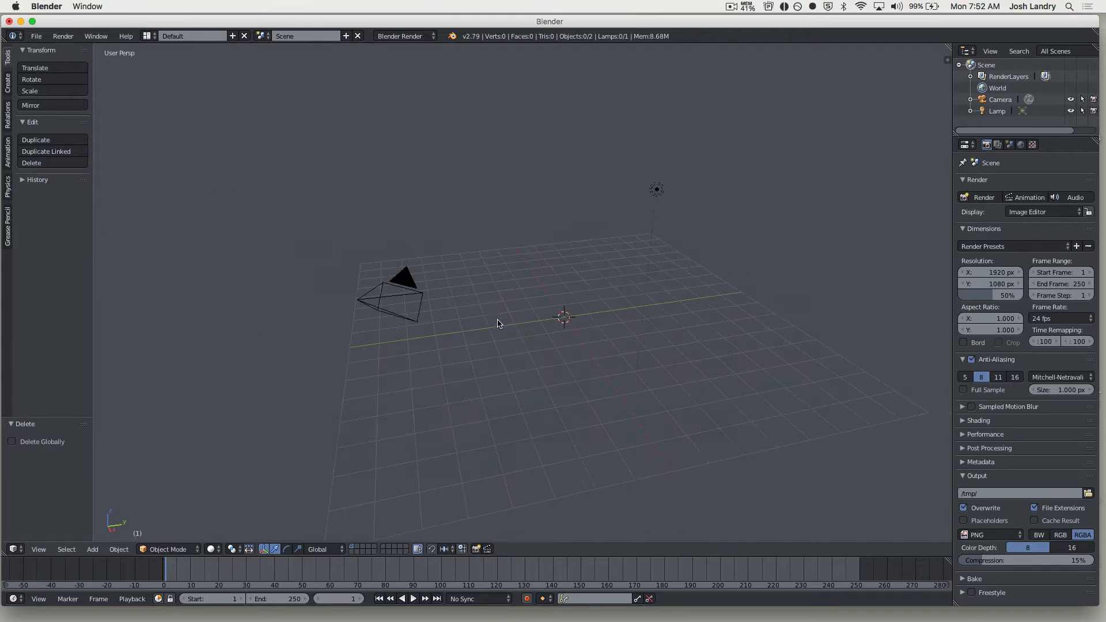
Step: Start adding Images as Planes from the Desktop's Parallax Project folder and display its files as thumbnails
middle_click_drag(564, 352, 481, 316)
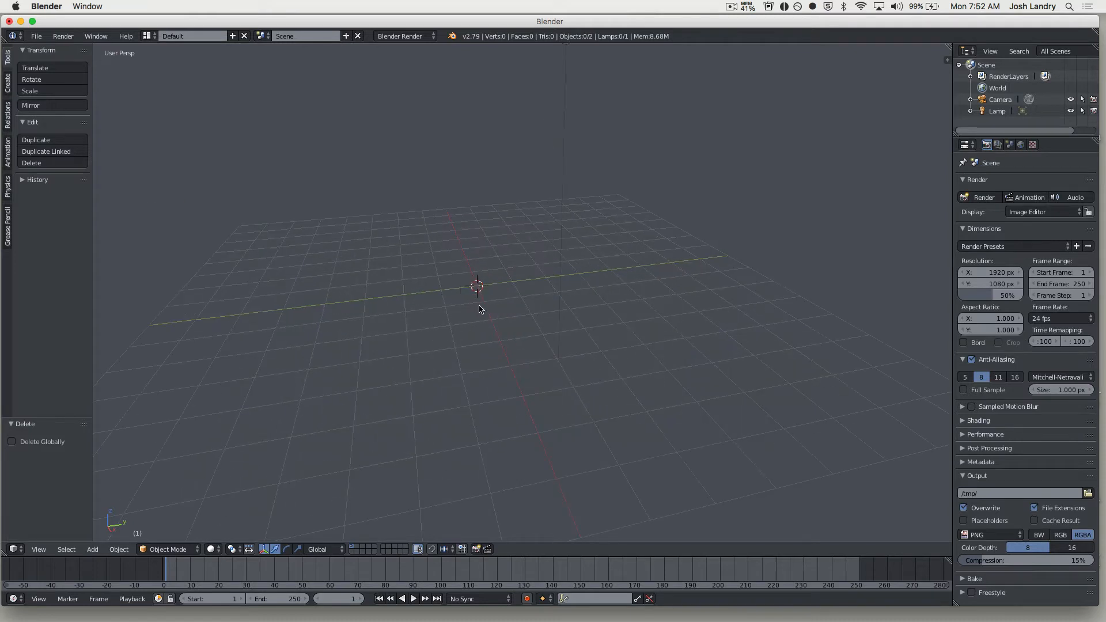
mouse_move(477, 308)
middle_mouse_down()
mouse_move(516, 309)
mouse_move(479, 309)
mouse_move(464, 323)
mouse_move(489, 324)
middle_mouse_up()
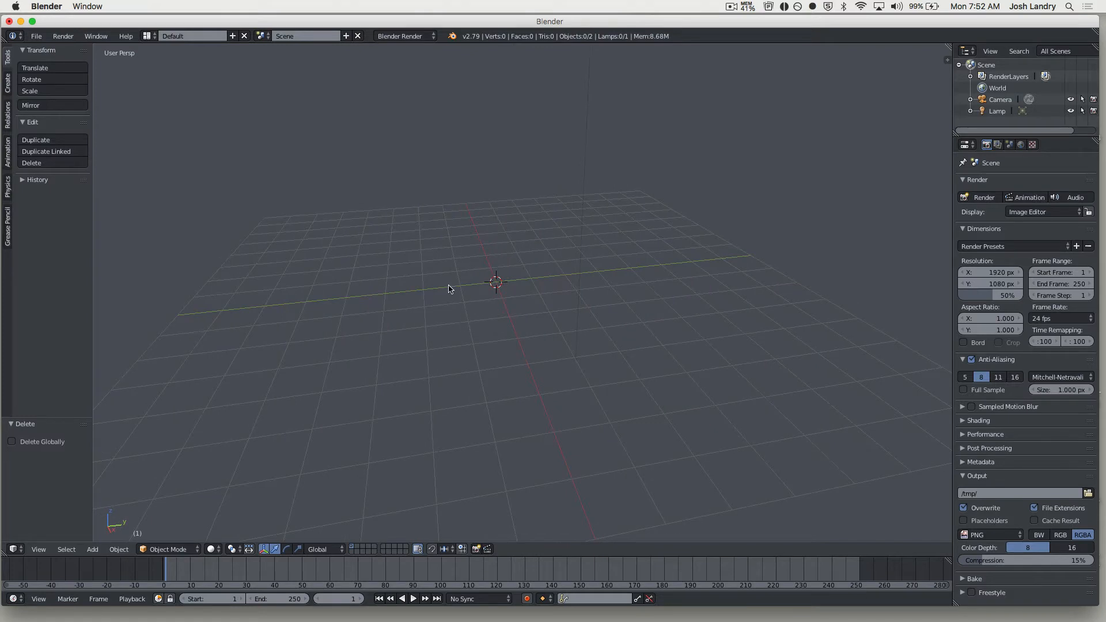
key("shift+a")
mouse_move(449, 288)
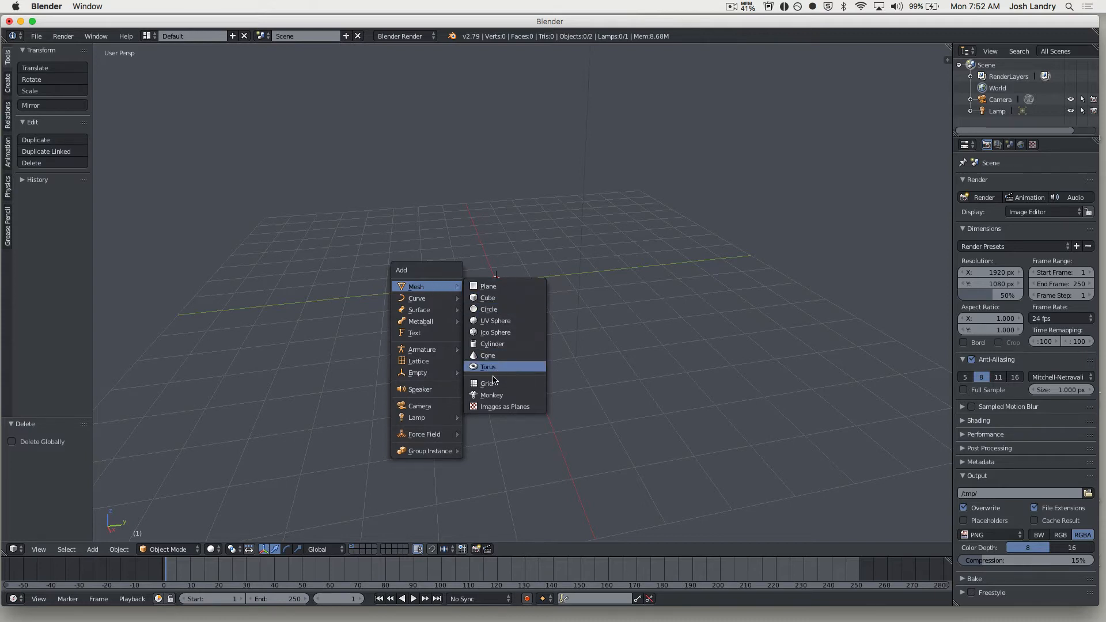
left_click(505, 409)
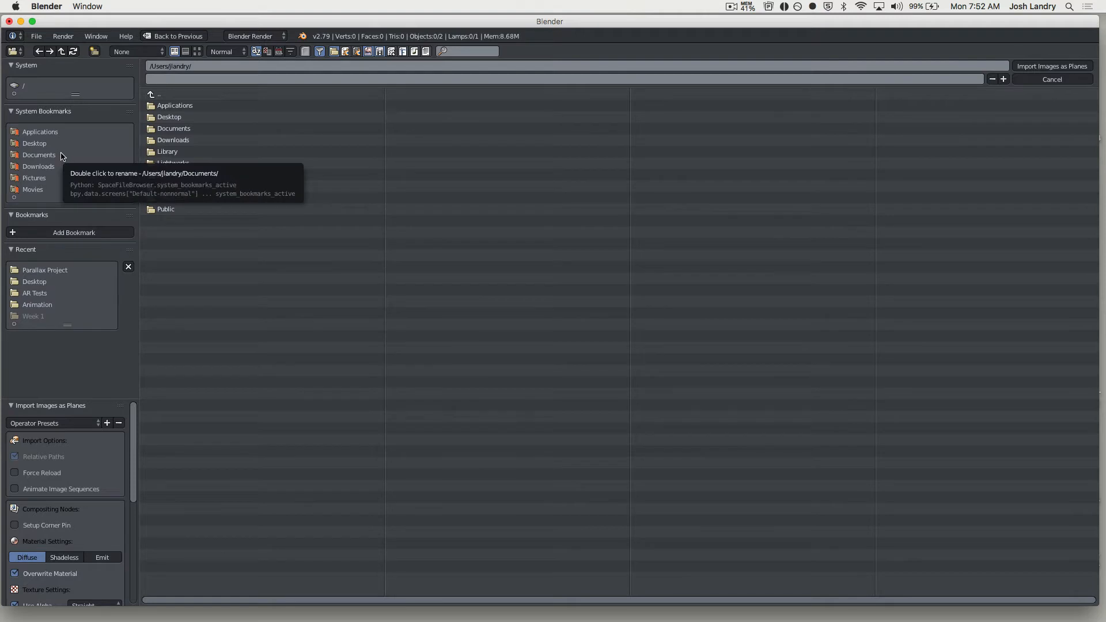
left_click(34, 145)
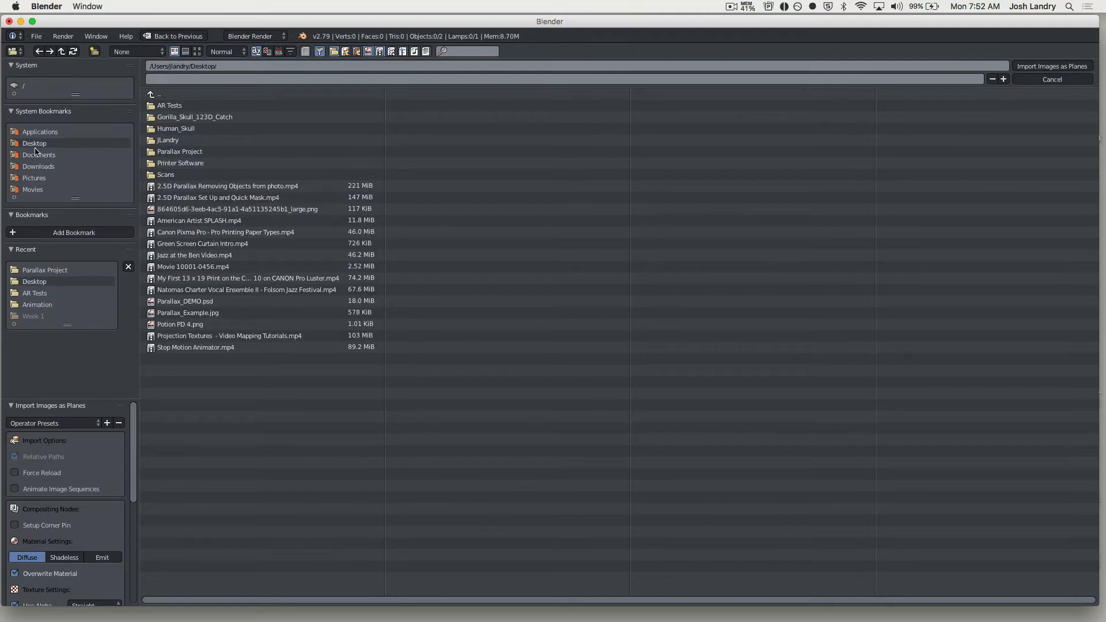
left_click(180, 151)
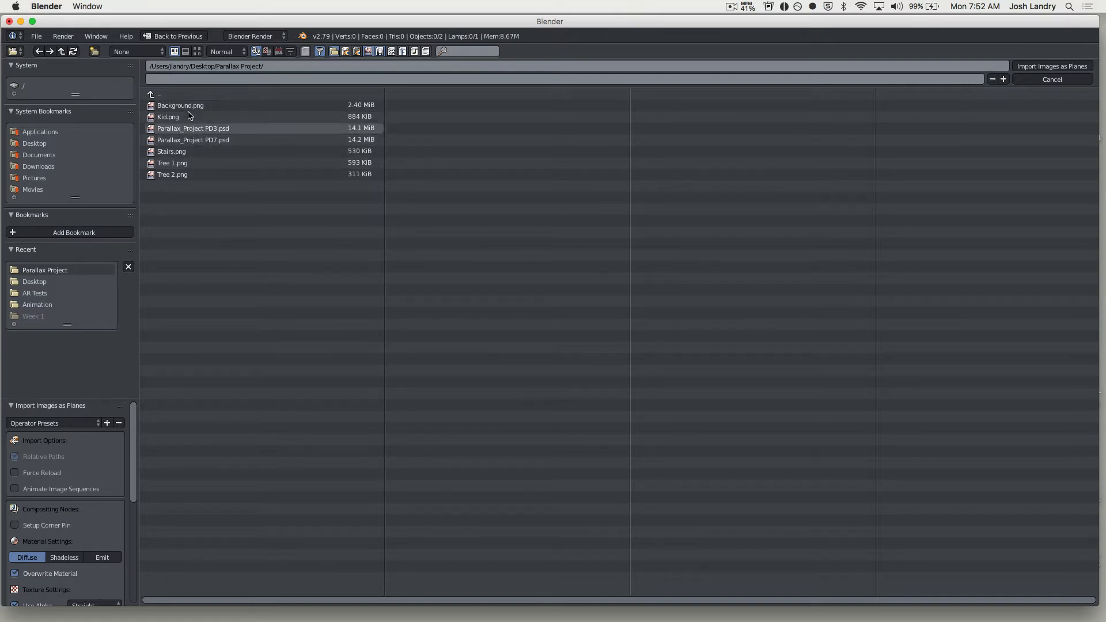
left_click(186, 53)
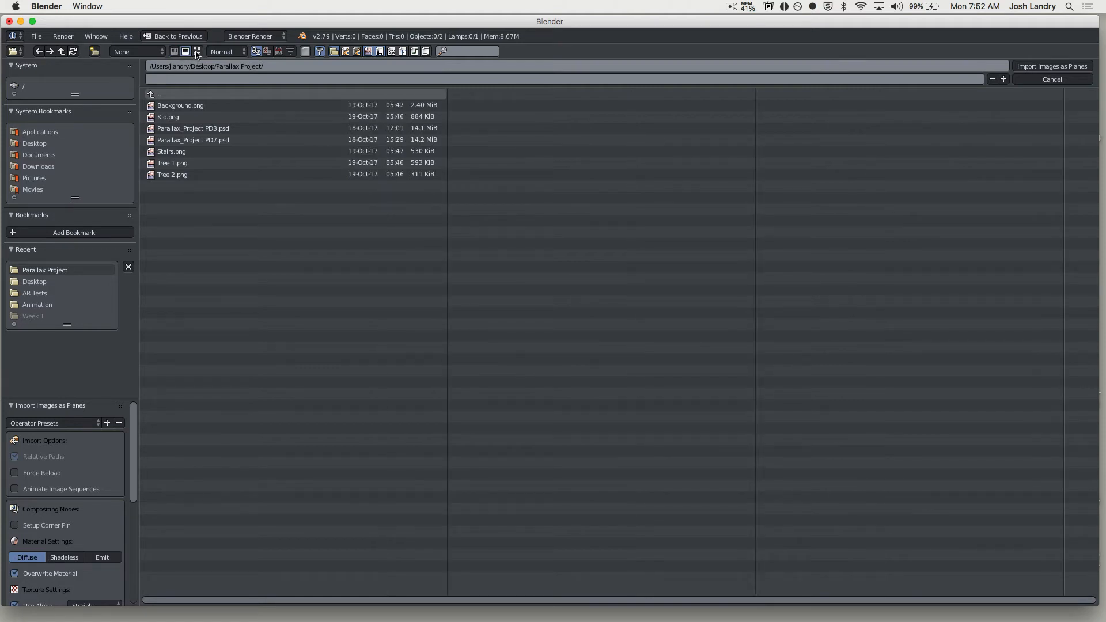
left_click(198, 52)
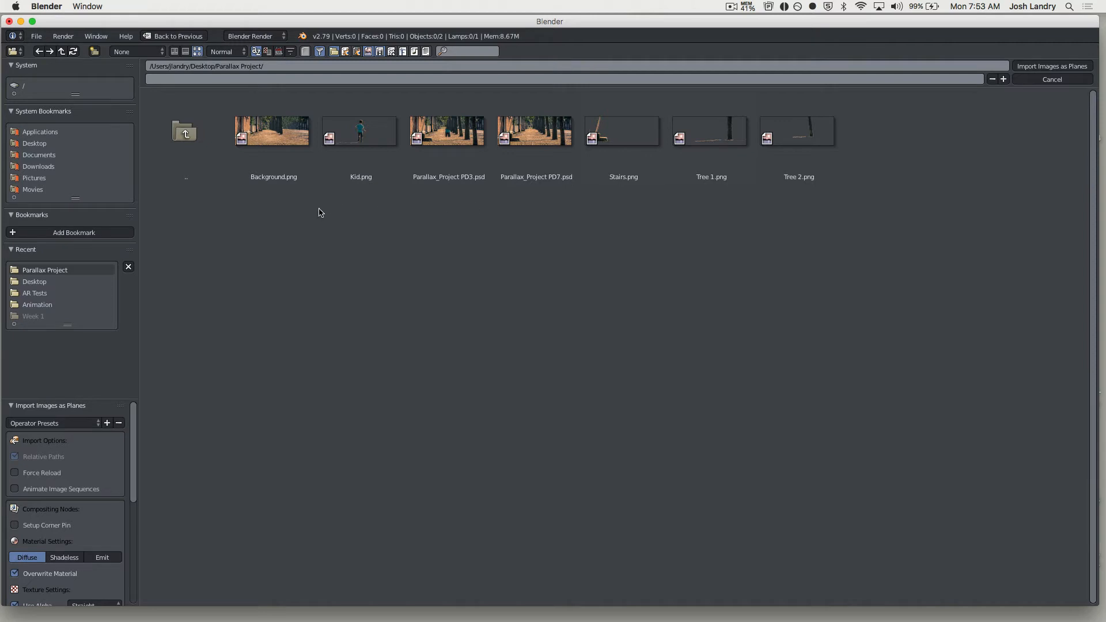
Step: Set the material setting for the imported image planes to Shadeless
left_click_drag(89, 398, 88, 338)
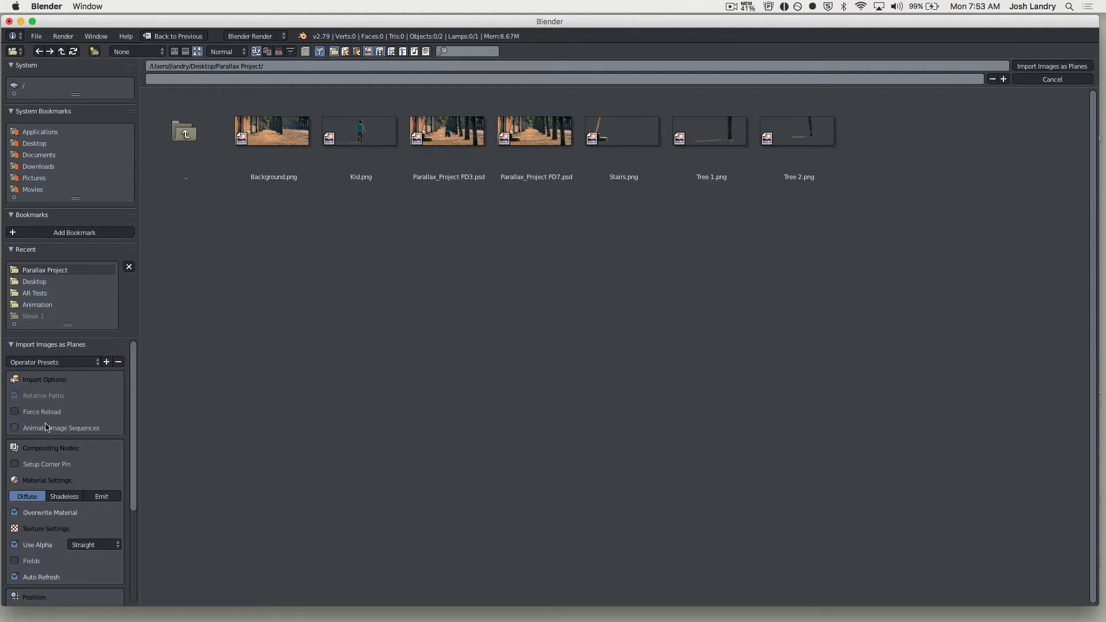
left_click_drag(134, 399, 134, 452)
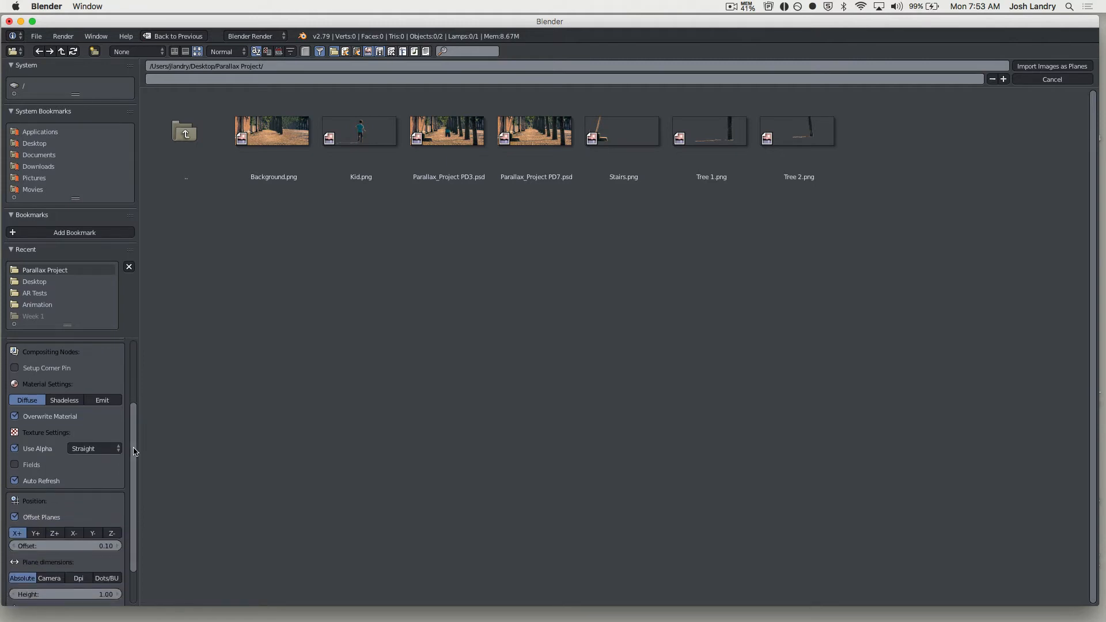
left_click(64, 400)
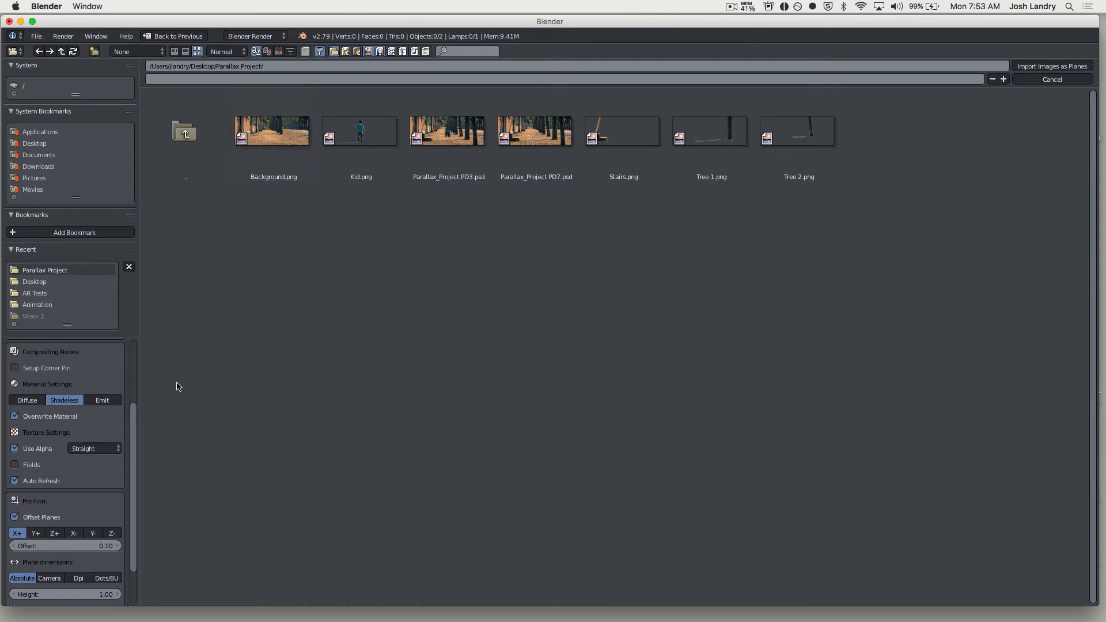
left_click_drag(135, 422, 135, 425)
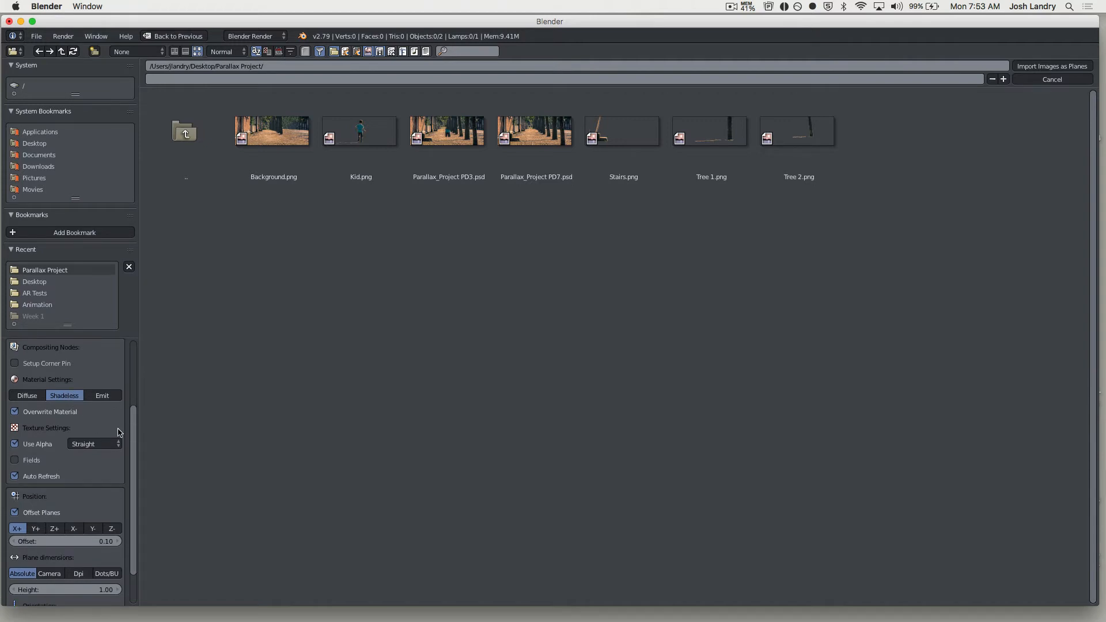
left_click_drag(135, 427, 133, 455)
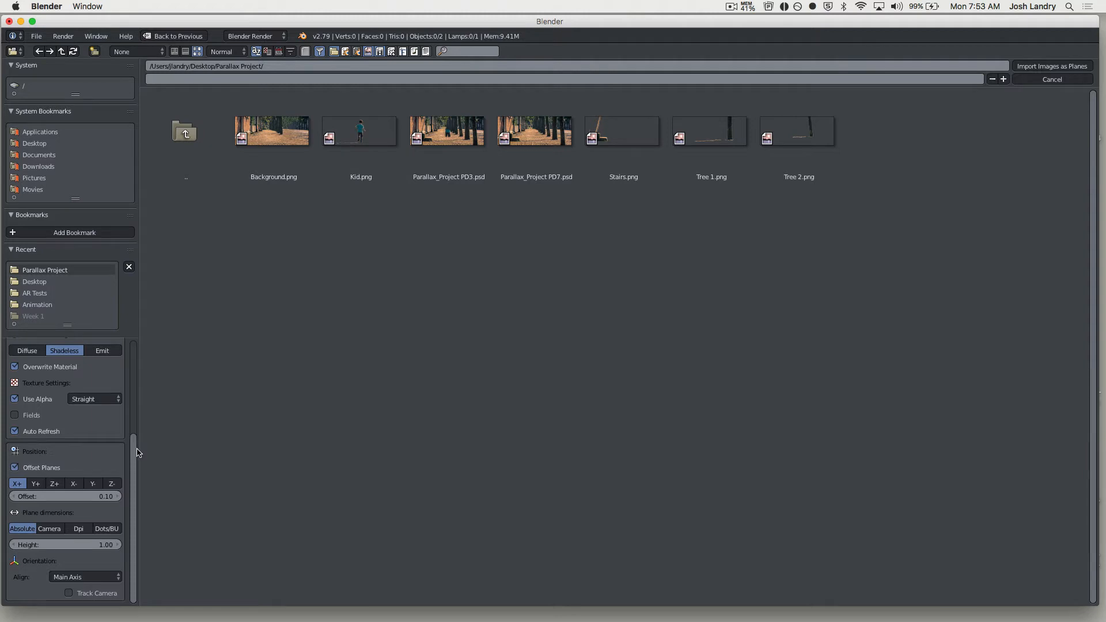
left_click_drag(138, 460, 137, 362)
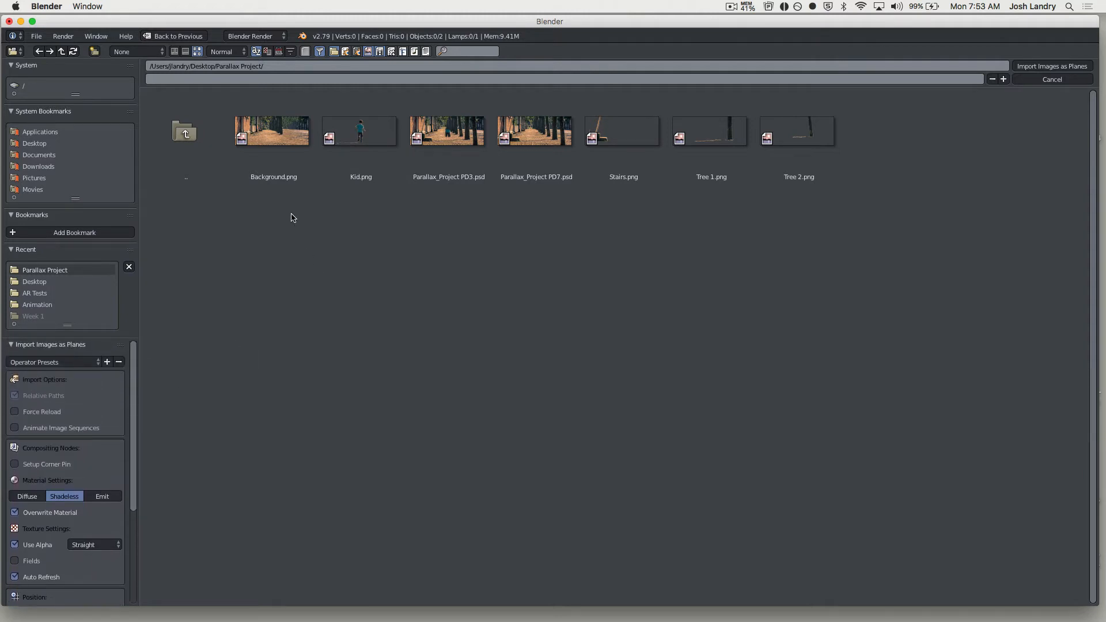
Step: Import Background.png, Kid.png, Stairs.png, Tree 1.png and Tree 2.png together as image planes
left_click(278, 136)
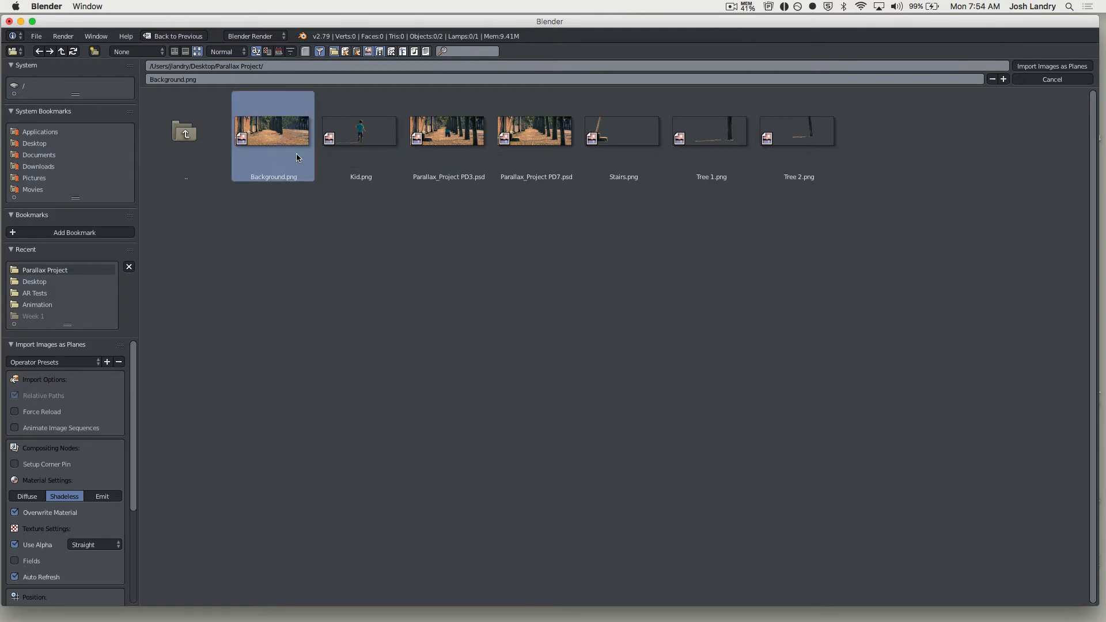
left_click(347, 141, "shift")
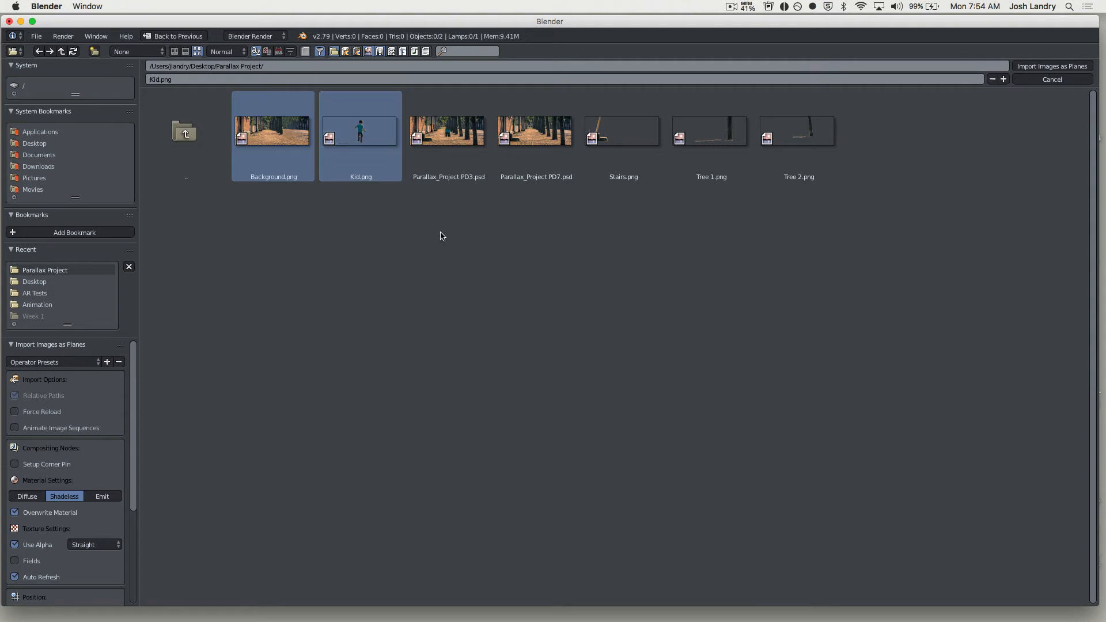
left_click(612, 144, "shift")
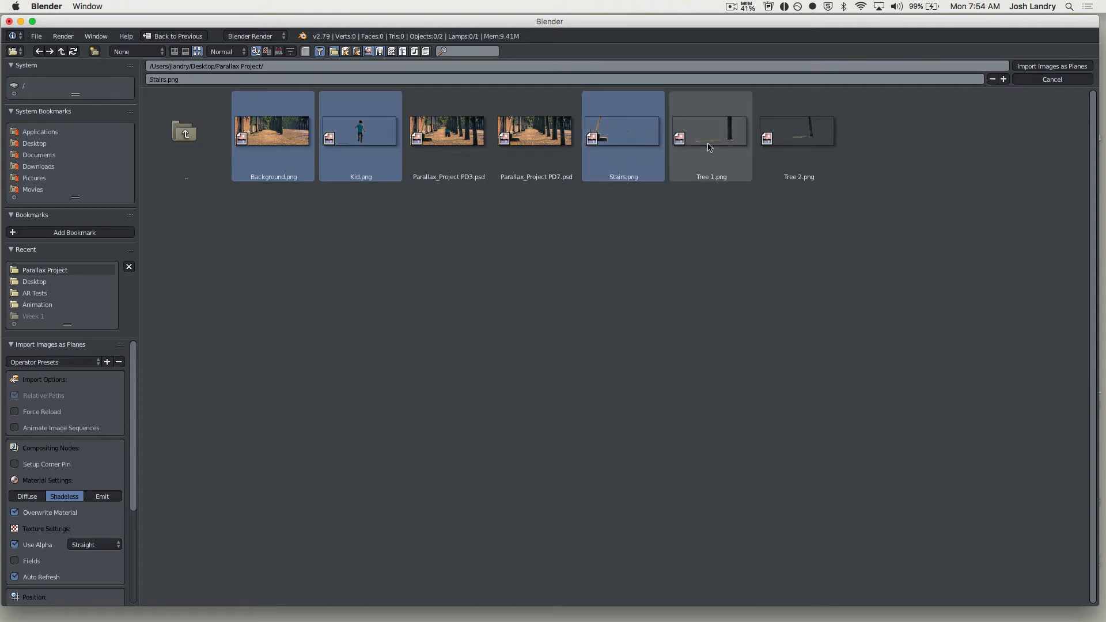
left_click(743, 159, "shift")
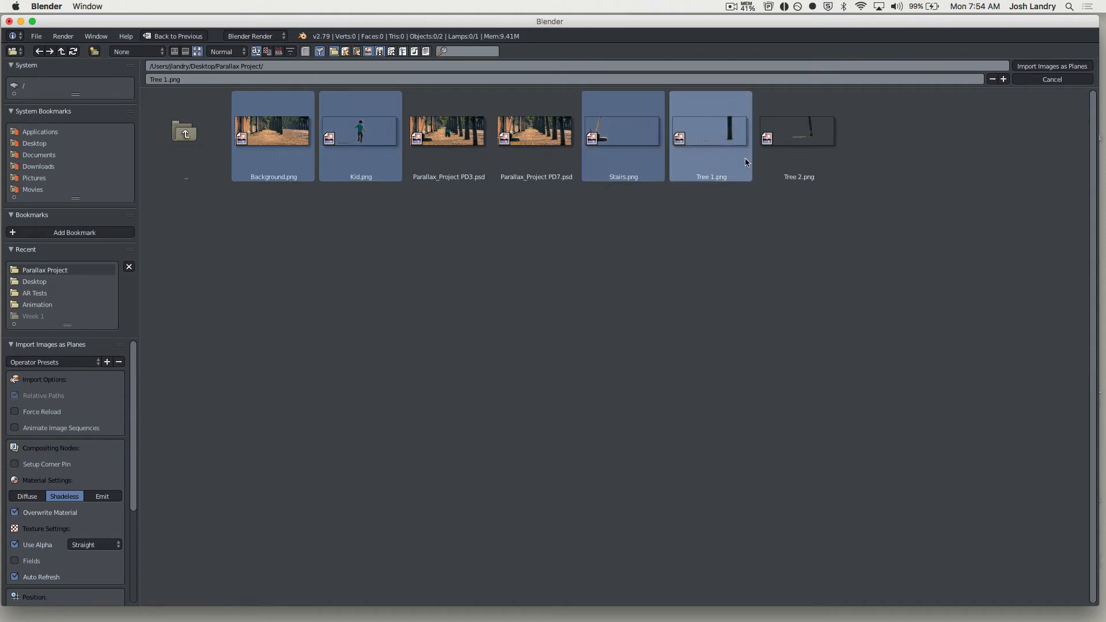
left_click(789, 152, "shift")
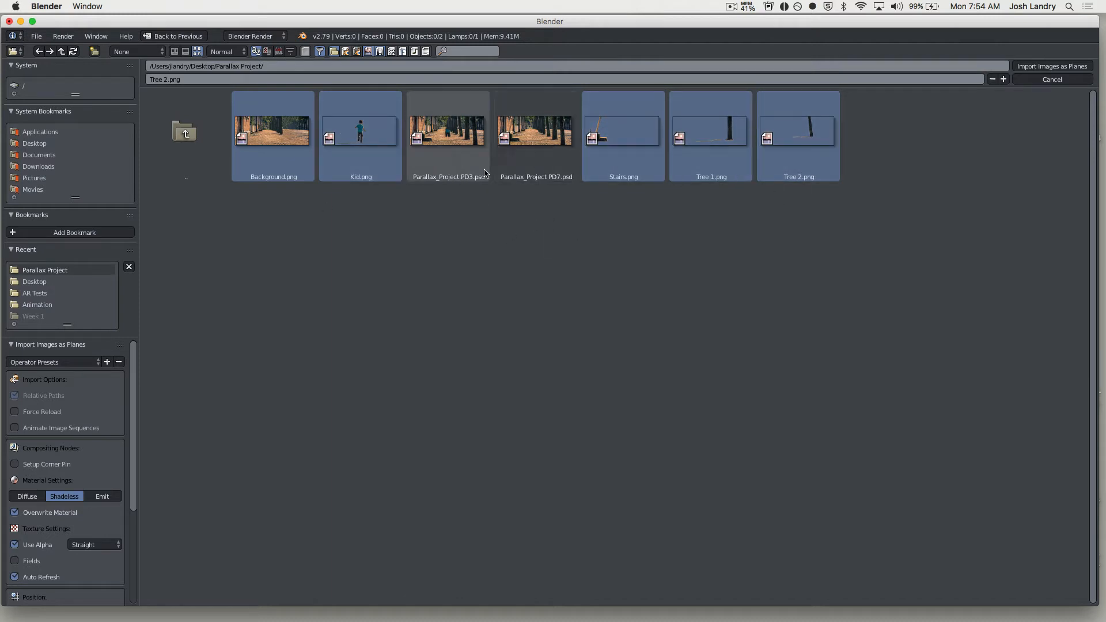
left_click(1030, 68)
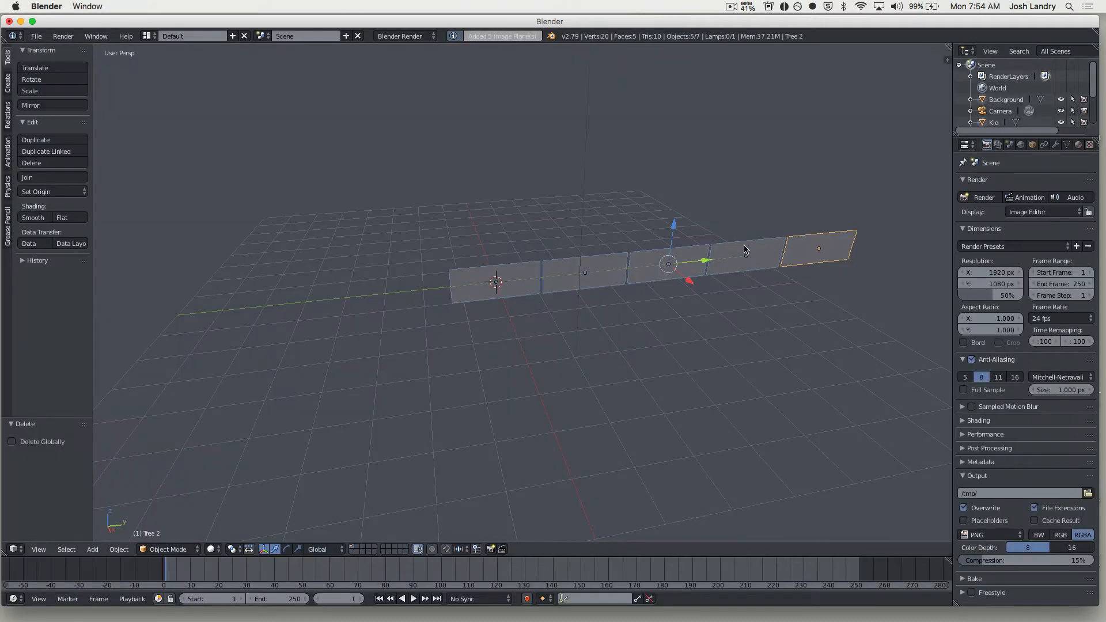
Step: Select the imported planes one after another to identify each layer, ending with the Background plane
middle_click_drag(573, 357, 554, 330)
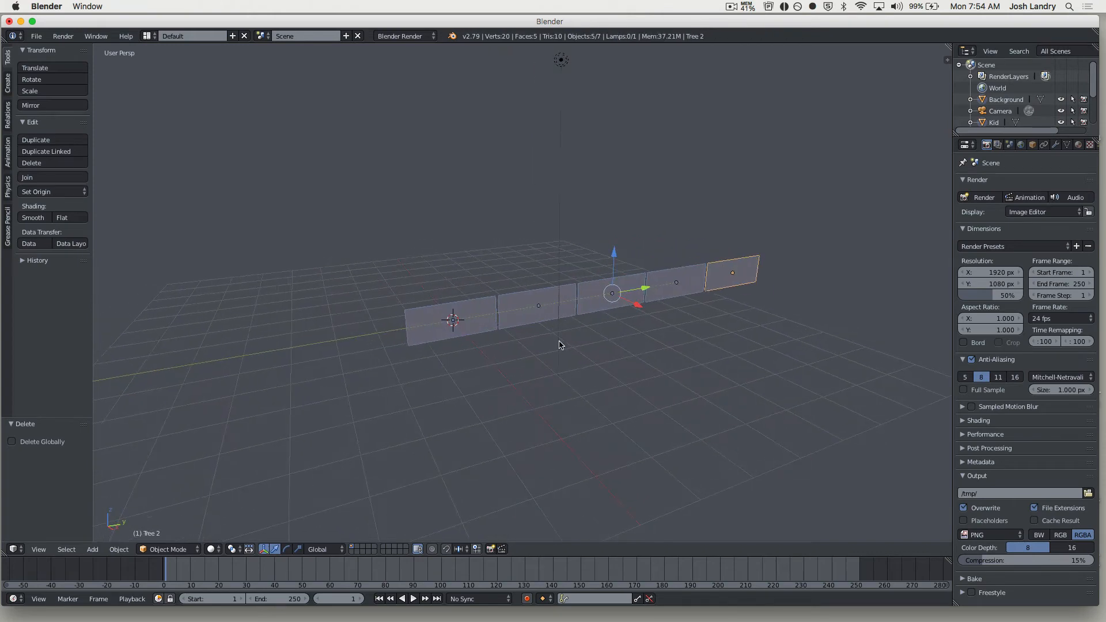
right_click(468, 328)
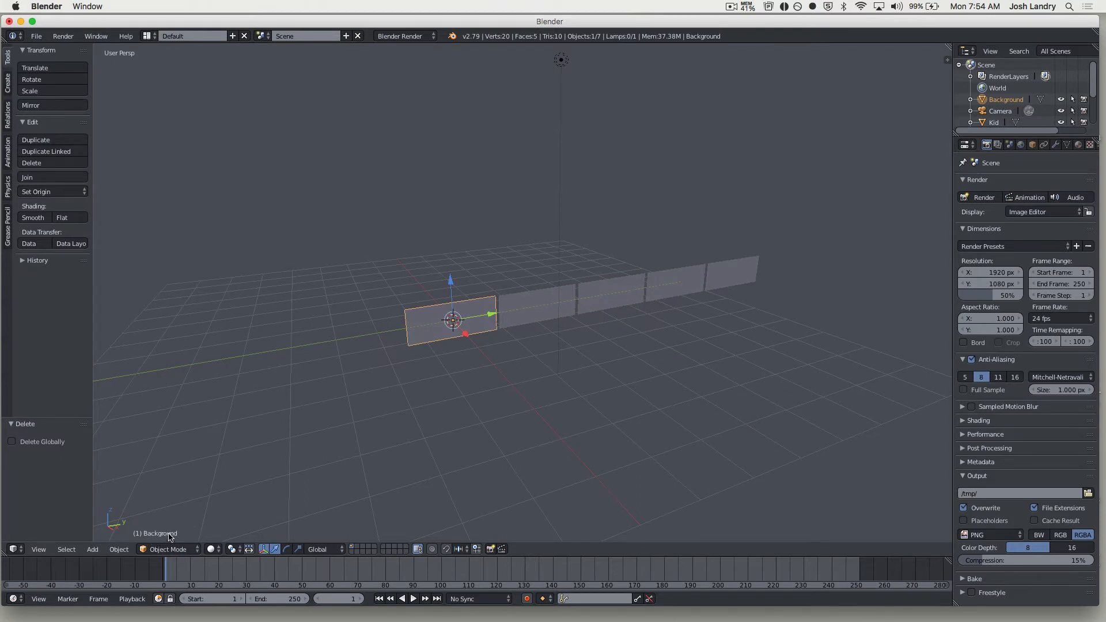
right_click(529, 315)
right_click(609, 303)
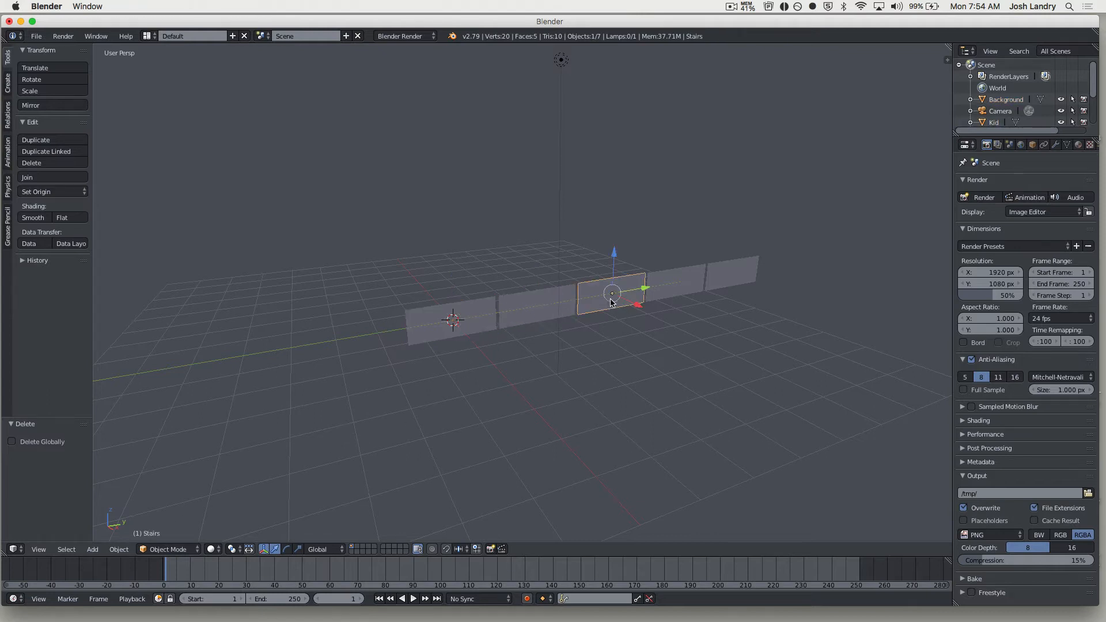
right_click(667, 293)
right_click(461, 327)
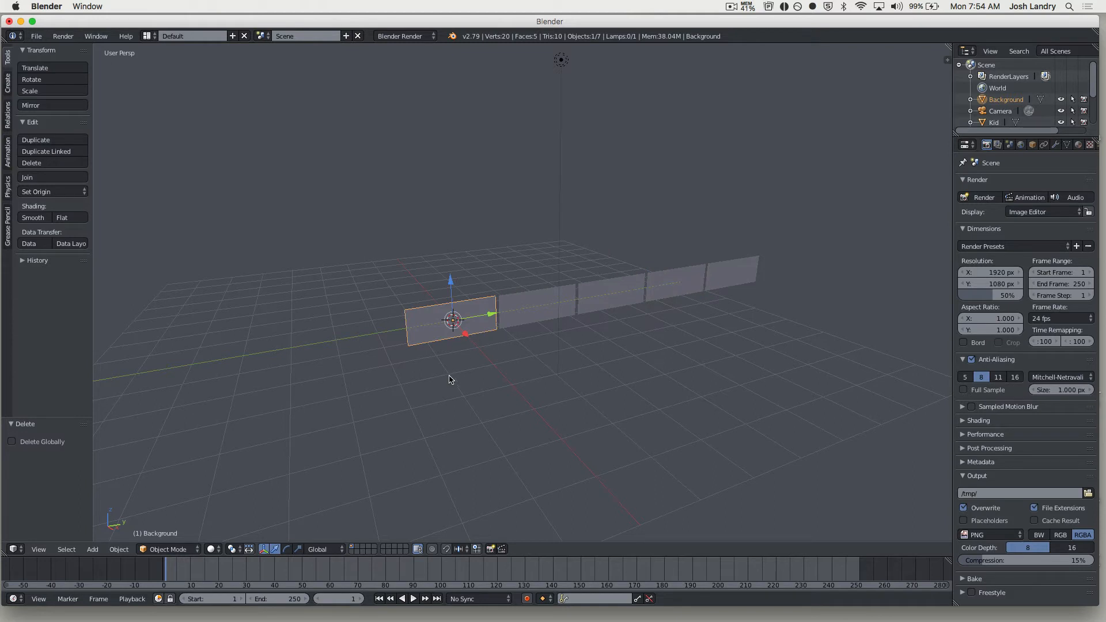
scroll(452, 380, "up", 2)
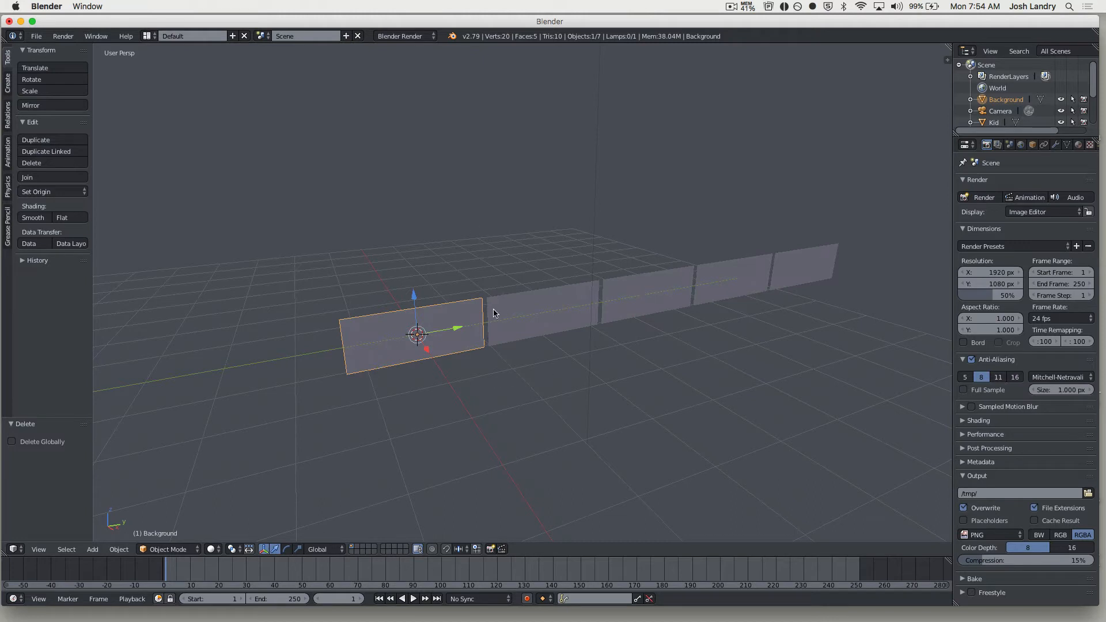
Step: Switch the viewport shading to Material so the planes display their images
left_click(211, 549)
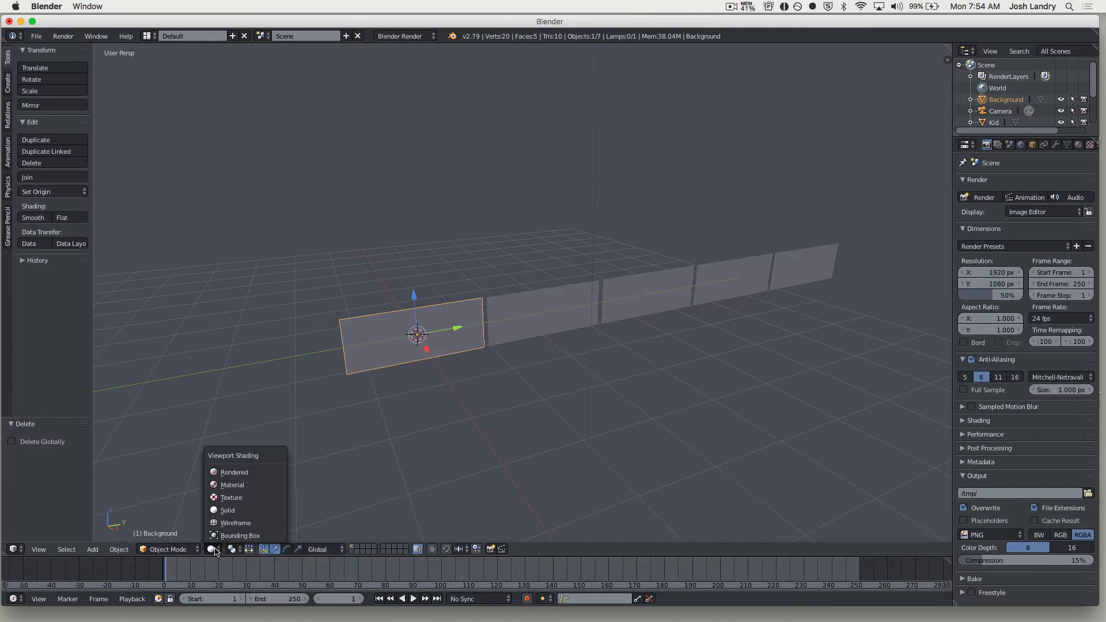
left_click(248, 512)
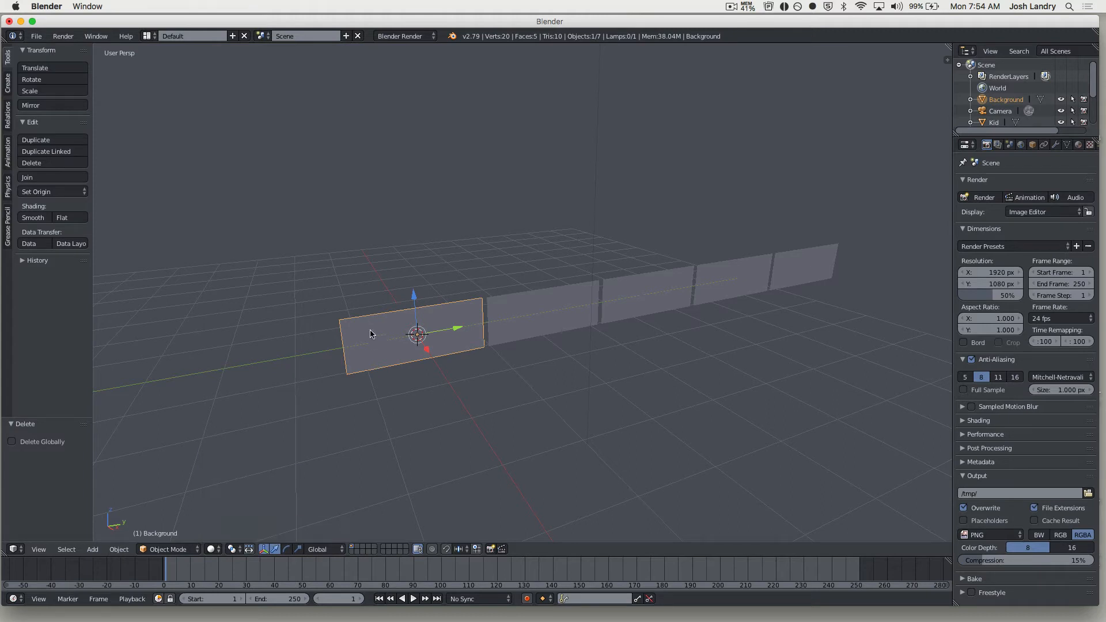
left_click(213, 549)
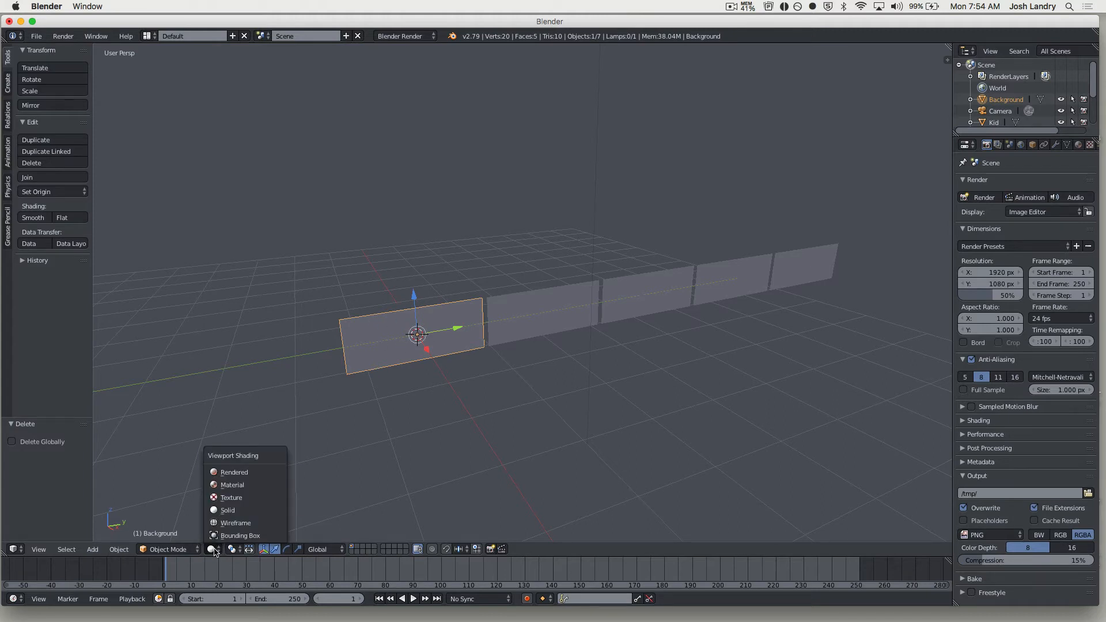
left_click(226, 486)
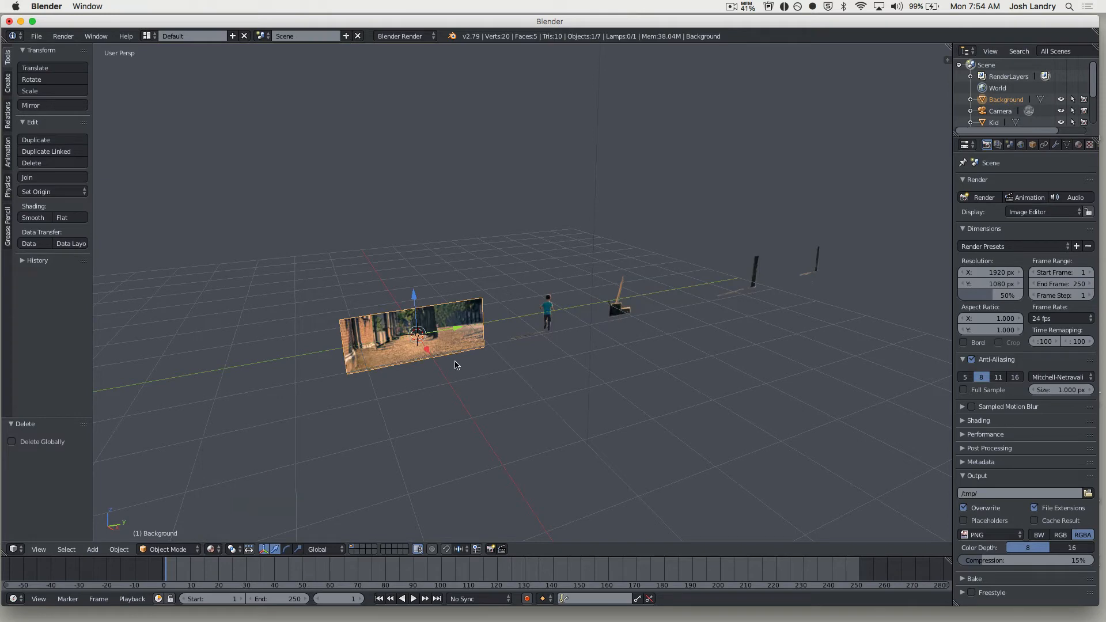
middle_click_drag(466, 354, 490, 371)
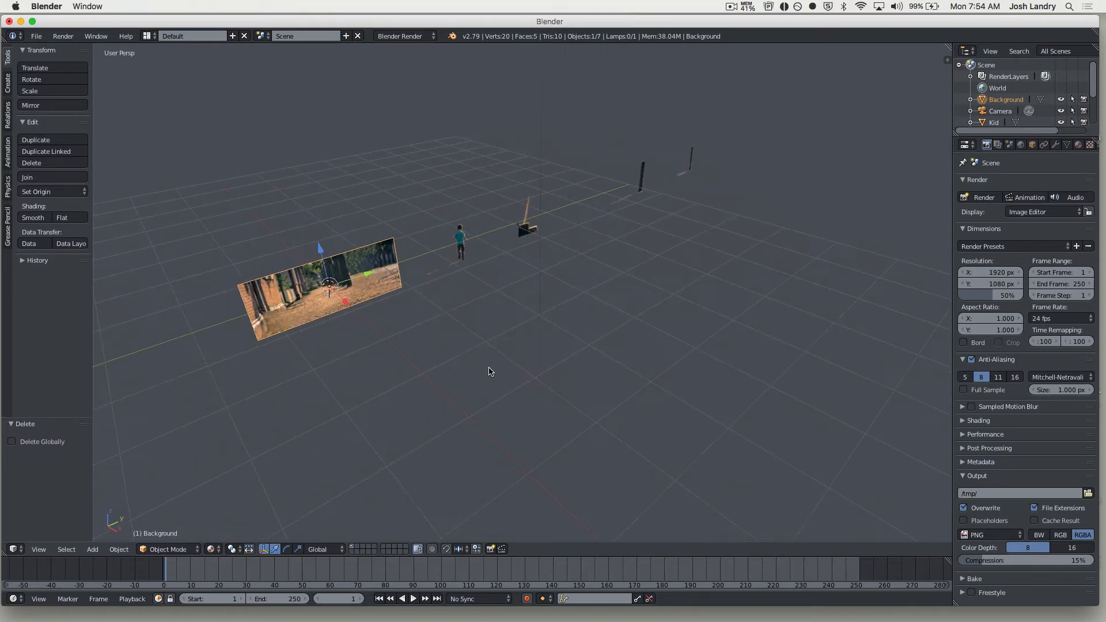
Step: Select the camera and clear its rotation and location back to the world origin
scroll(507, 317, "down", 6)
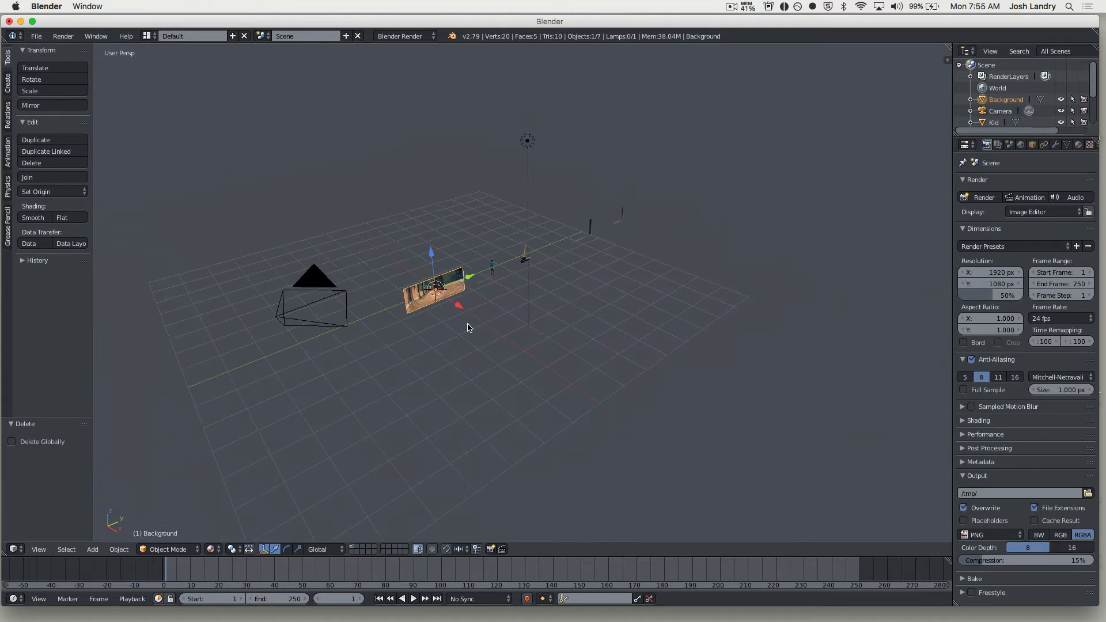
middle_click_drag(487, 340, 432, 313)
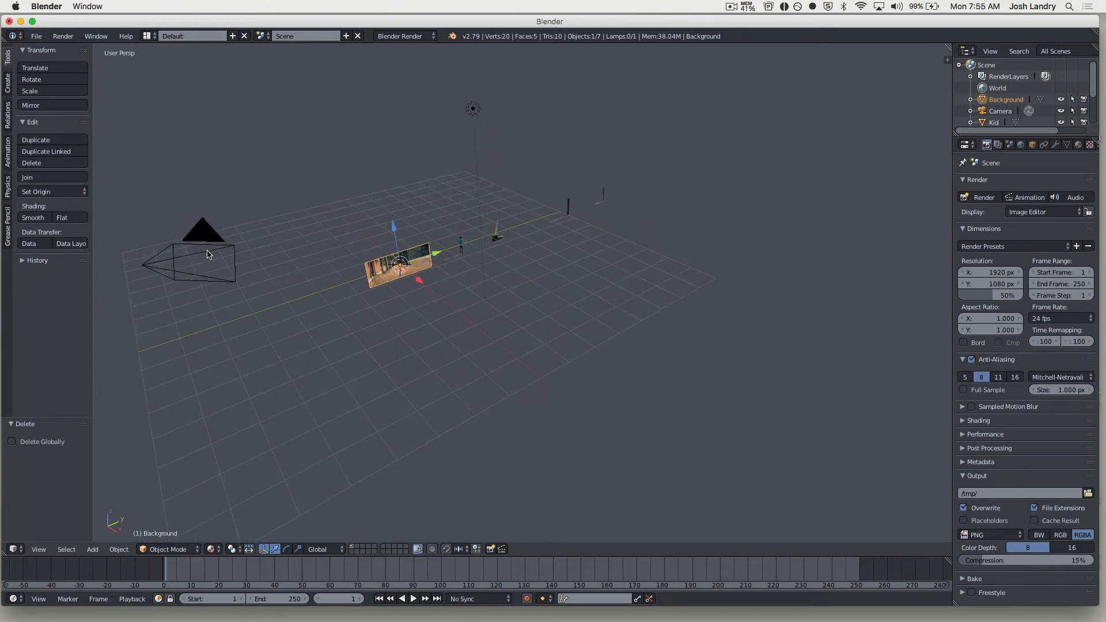
right_click(208, 254)
middle_click_drag(247, 301, 263, 321)
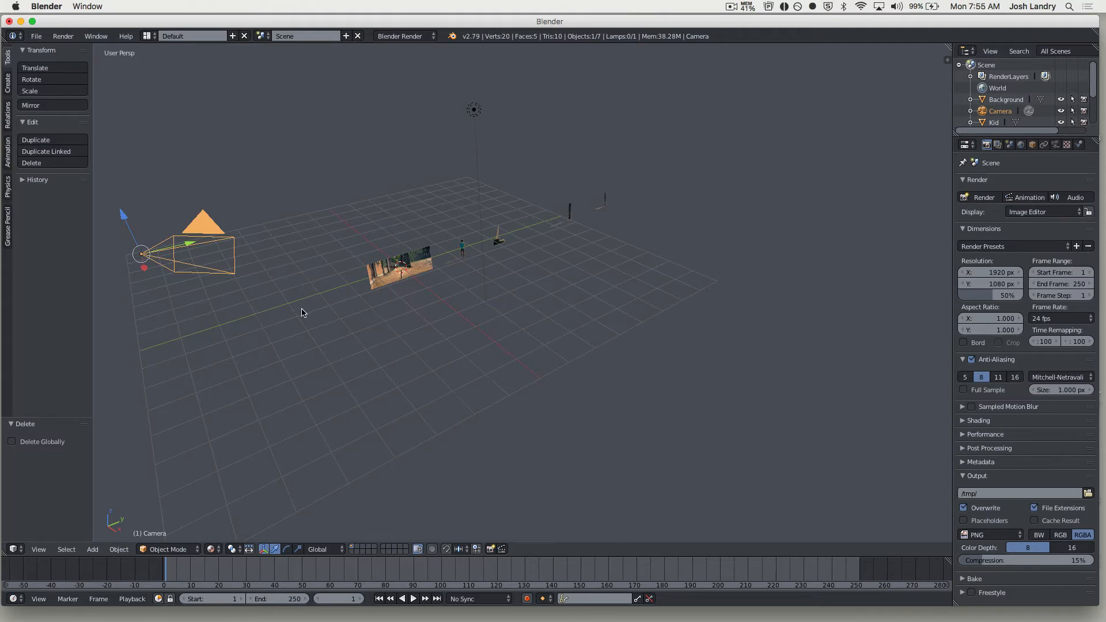
key("alt+r")
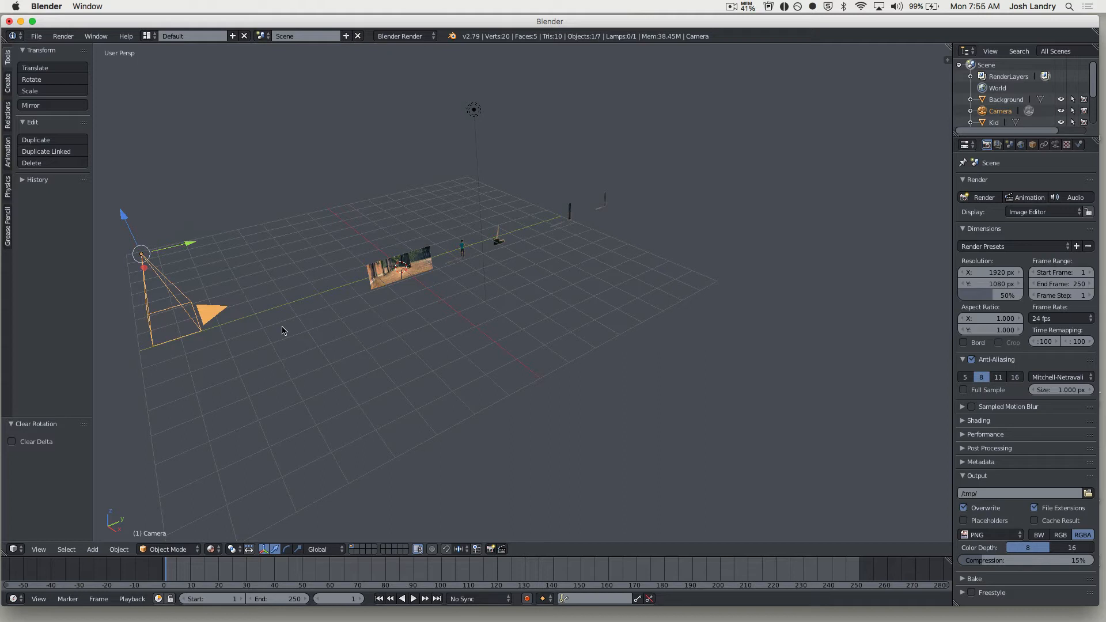
key("alt+g")
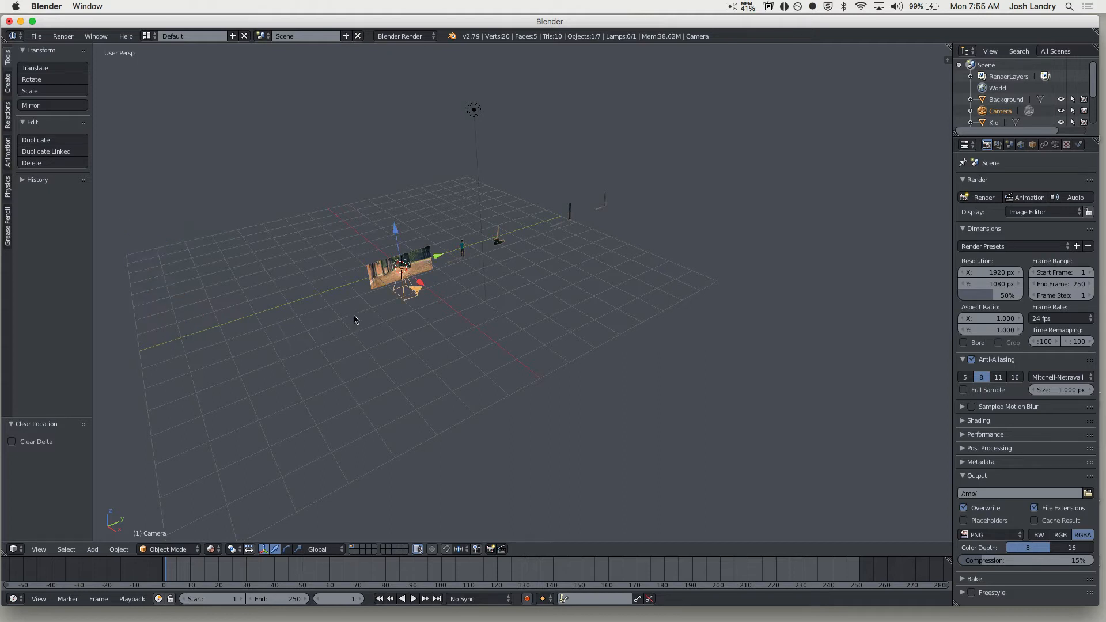
Step: Move the camera about 3.94 units along the X axis, out in front of the Background plane
scroll(375, 314, "up", 4)
middle_click_drag(347, 329, 384, 337, "shift")
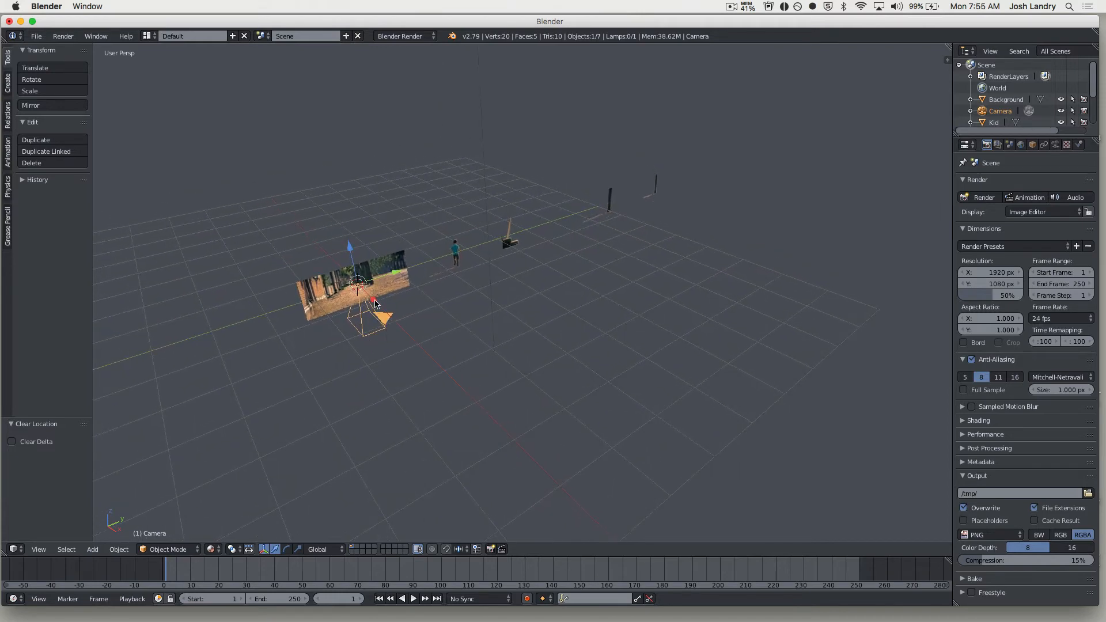
left_click_drag(373, 304, 455, 393)
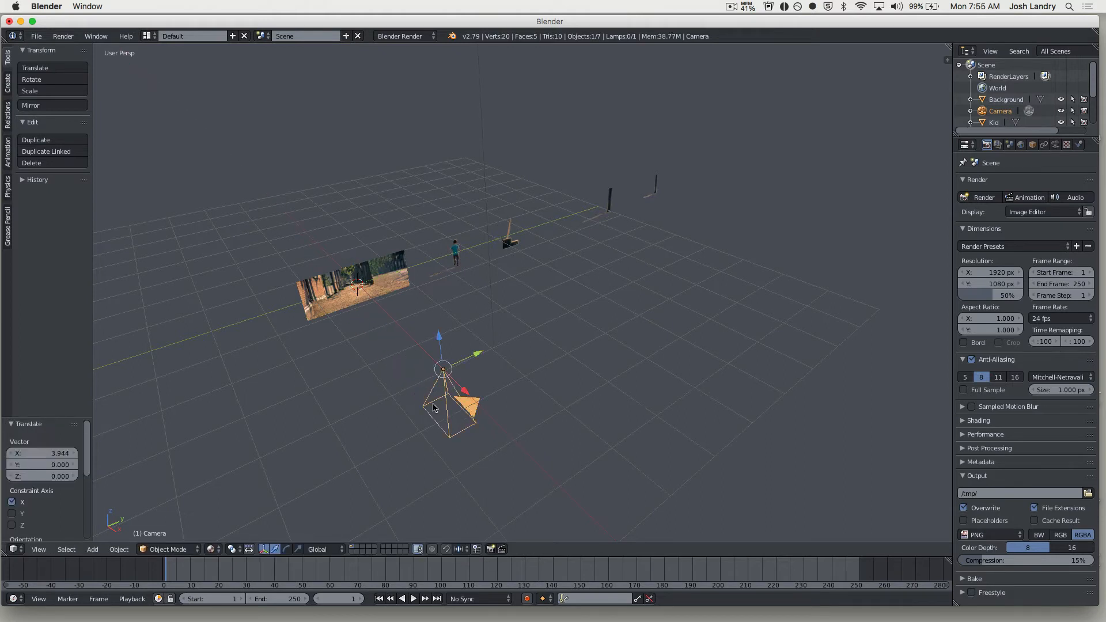
Step: Rotate the camera 90° about the X axis and 90° about the Z axis to face the Background plane
middle_click_drag(435, 396, 433, 380, "shift")
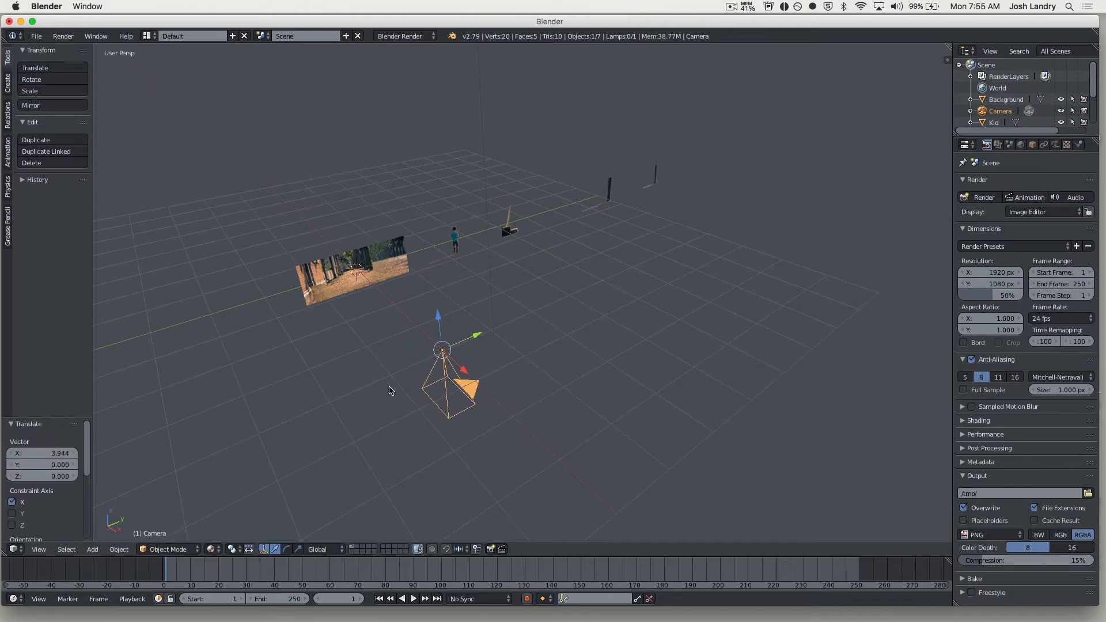
key("r")
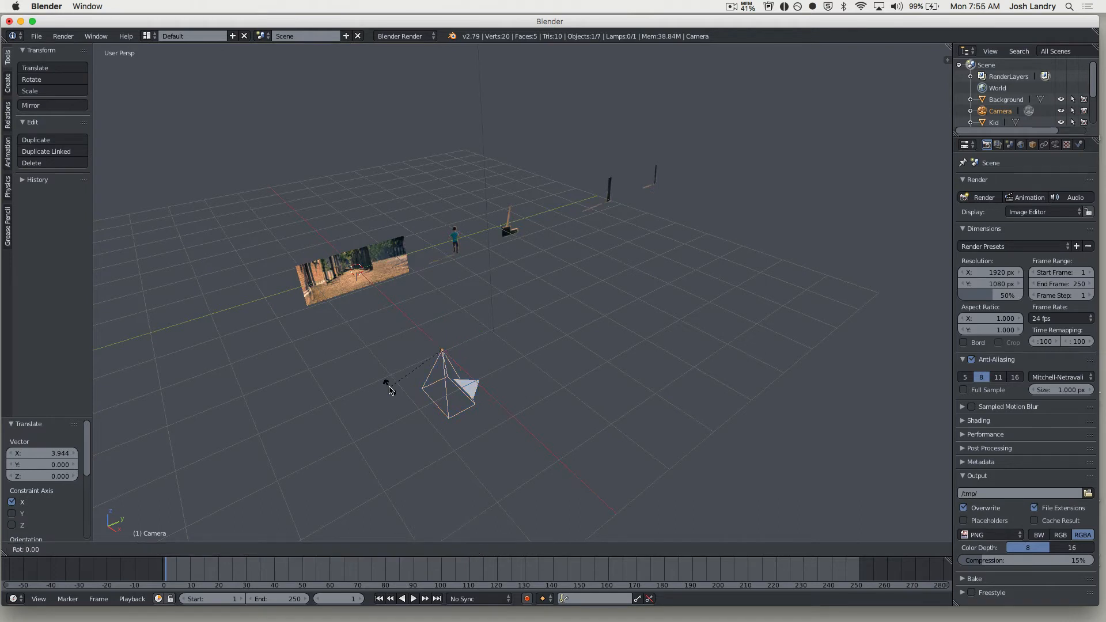
key("x")
type("90")
key("Return")
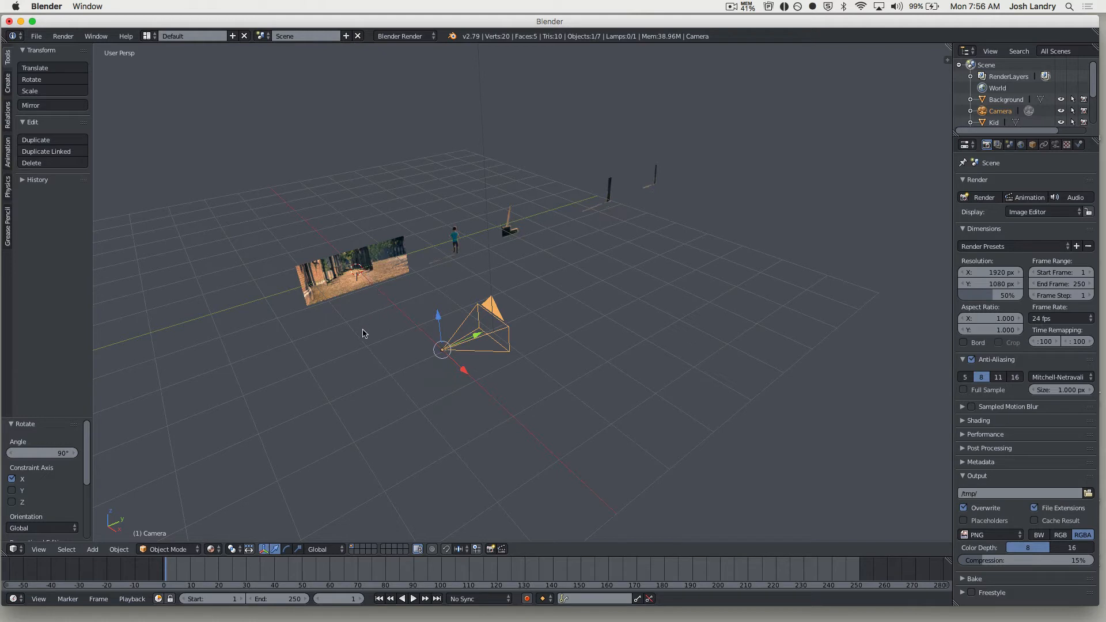
key("r")
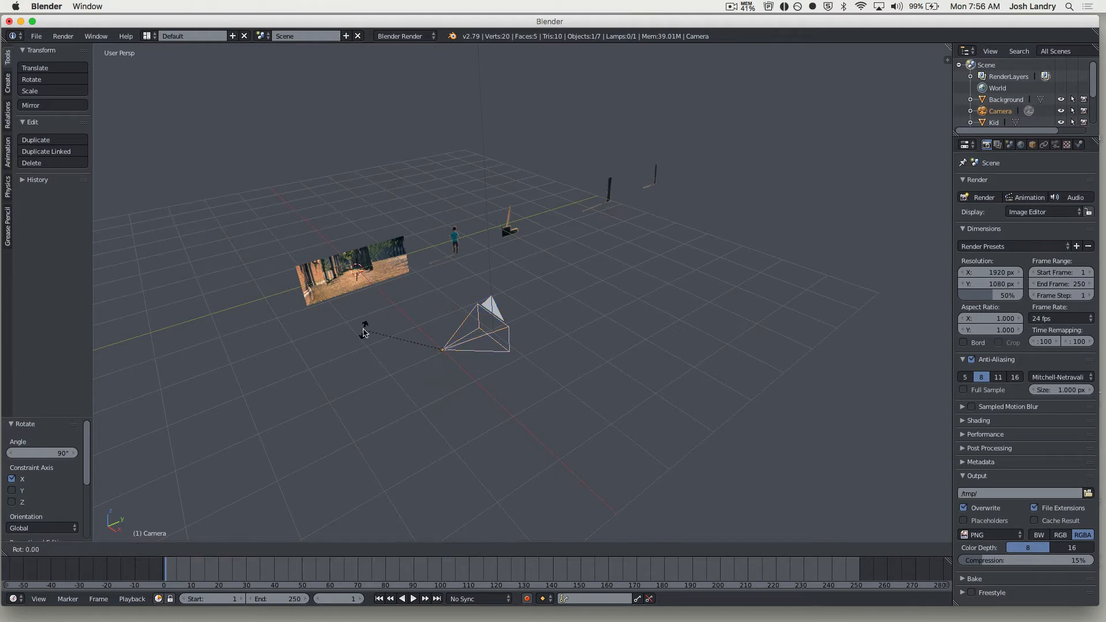
type("z")
type("90")
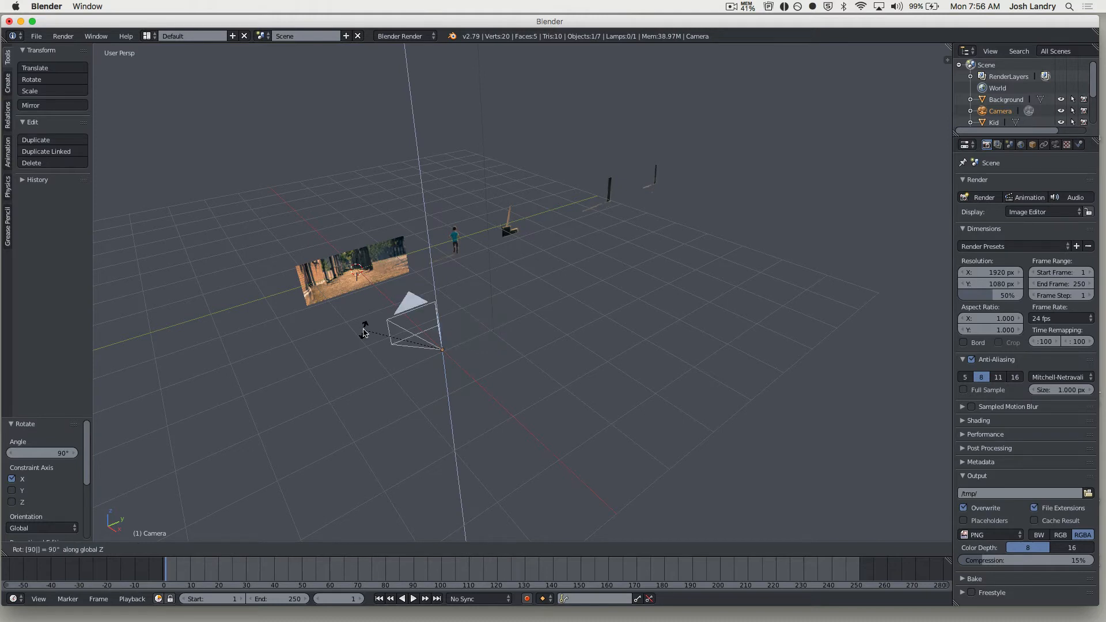
key("Return")
Step: Look through the camera and move it about -1.99 units along X until the Background image fills the frame's height
mouse_move(371, 345)
middle_mouse_down()
mouse_move(329, 329)
mouse_move(361, 343)
middle_mouse_up()
middle_click_drag(305, 350, 361, 388)
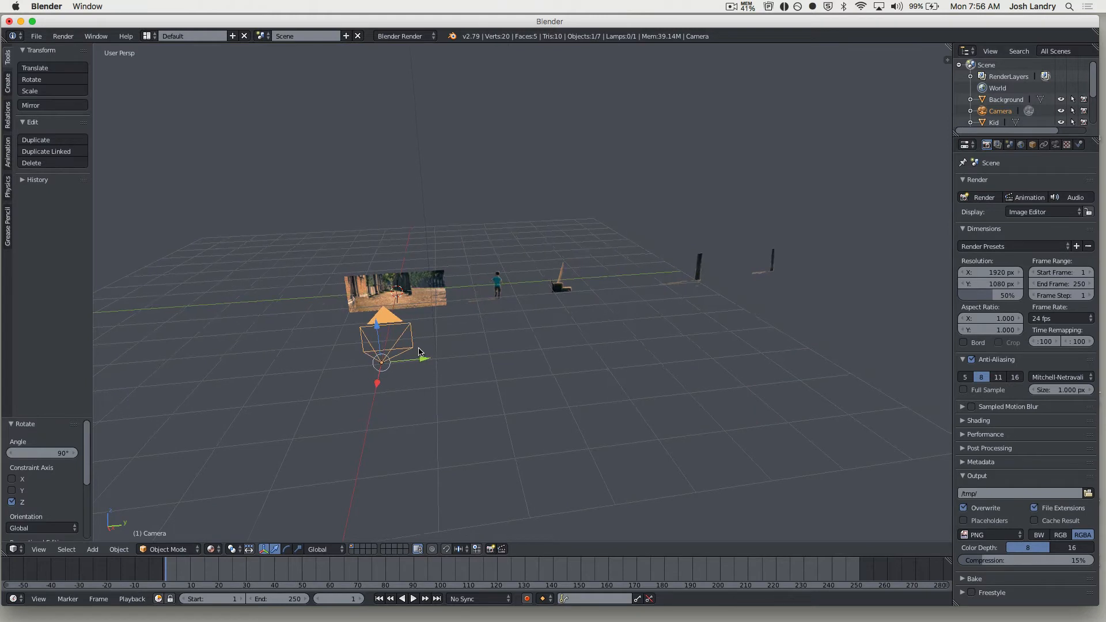
middle_click_drag(421, 357, 385, 385)
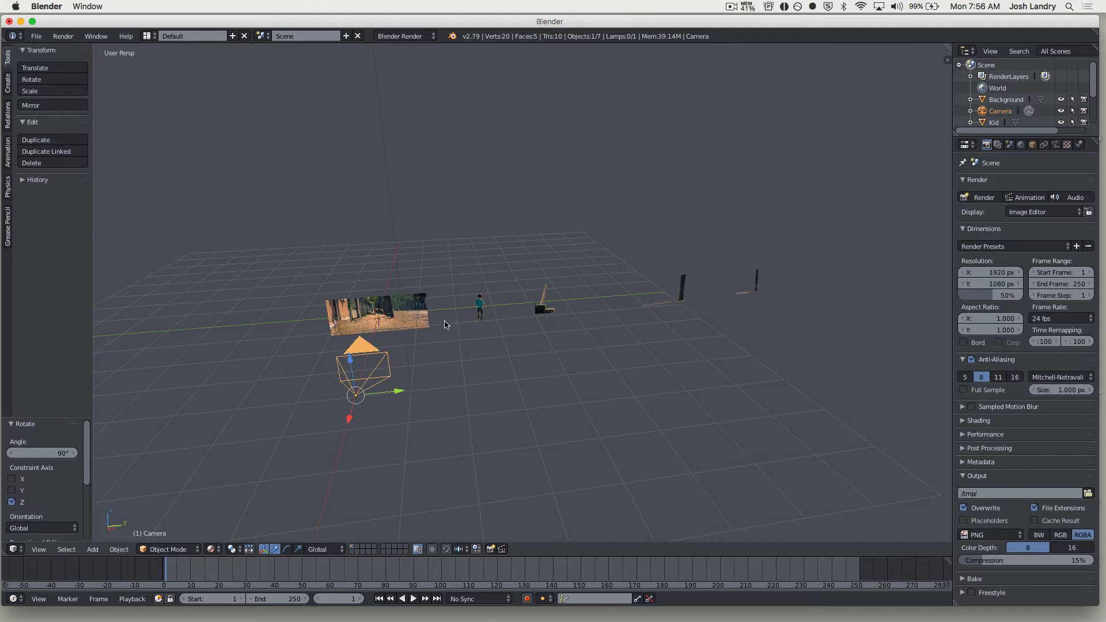
middle_click_drag(400, 320, 485, 316)
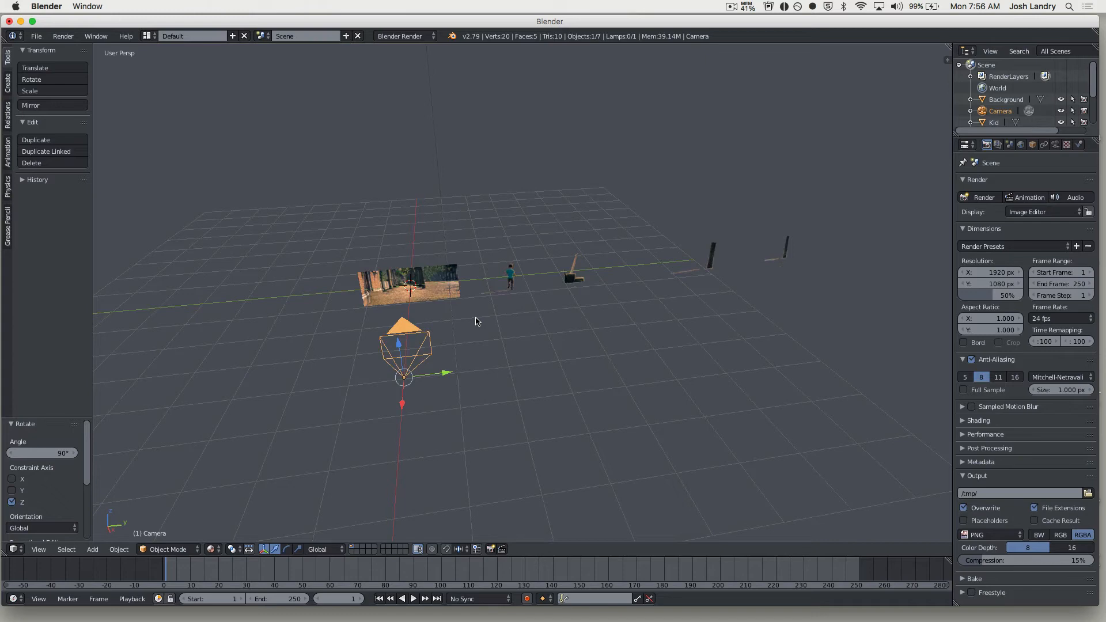
key("KP_0")
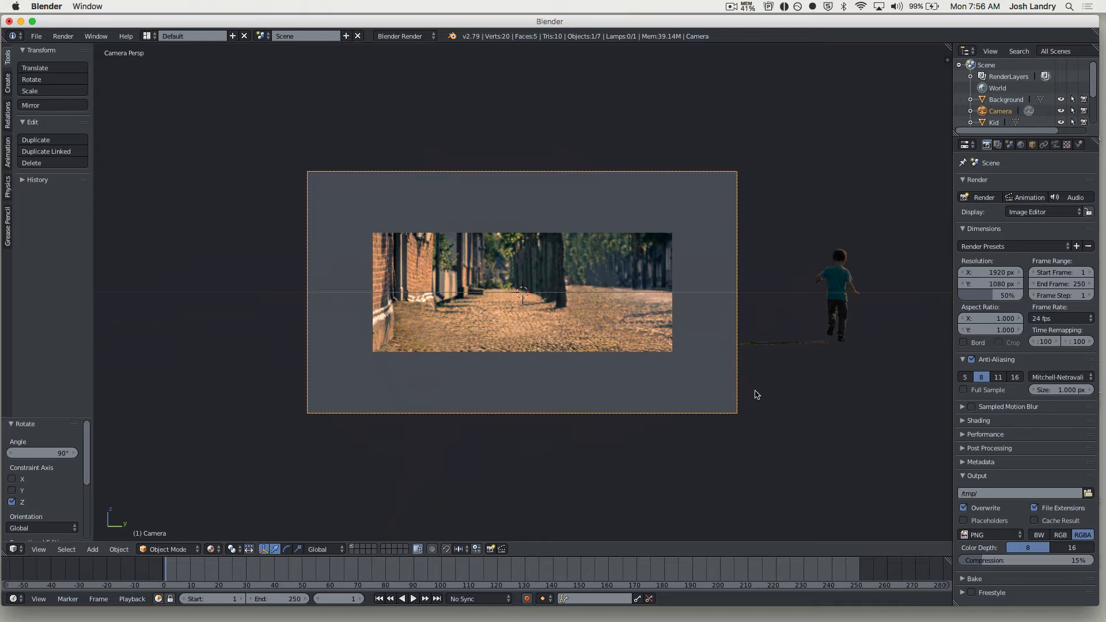
key("g")
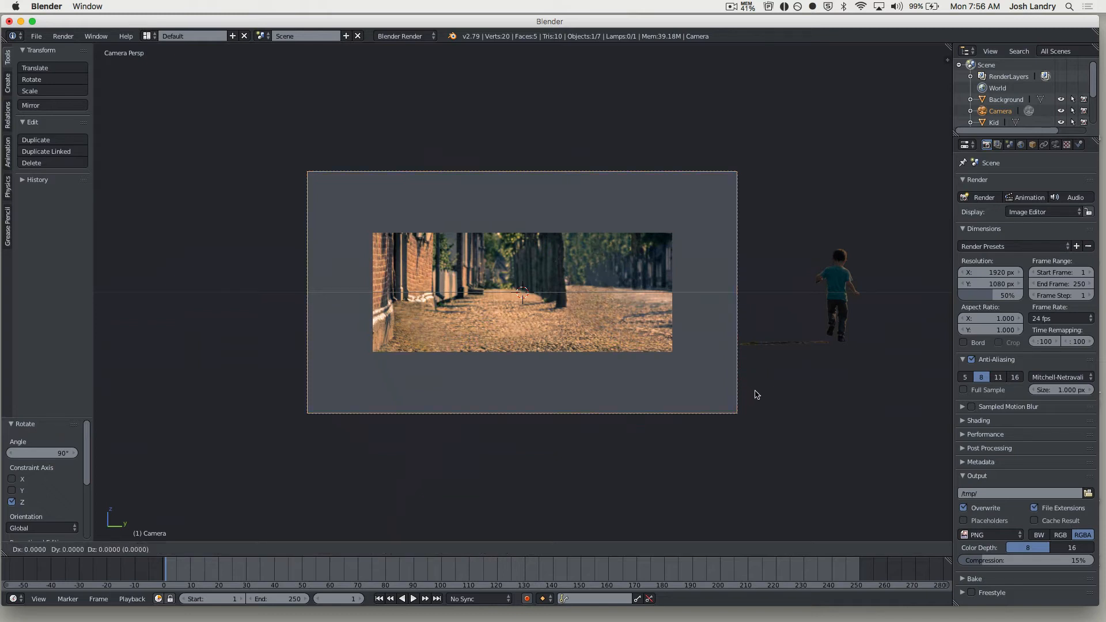
key("x")
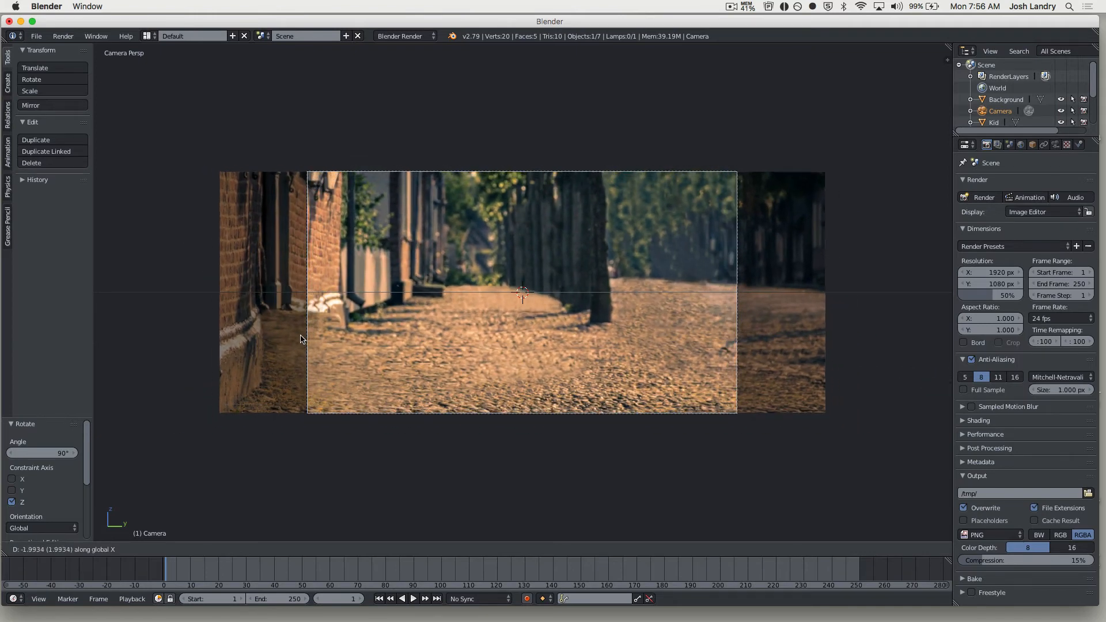
left_click(300, 339)
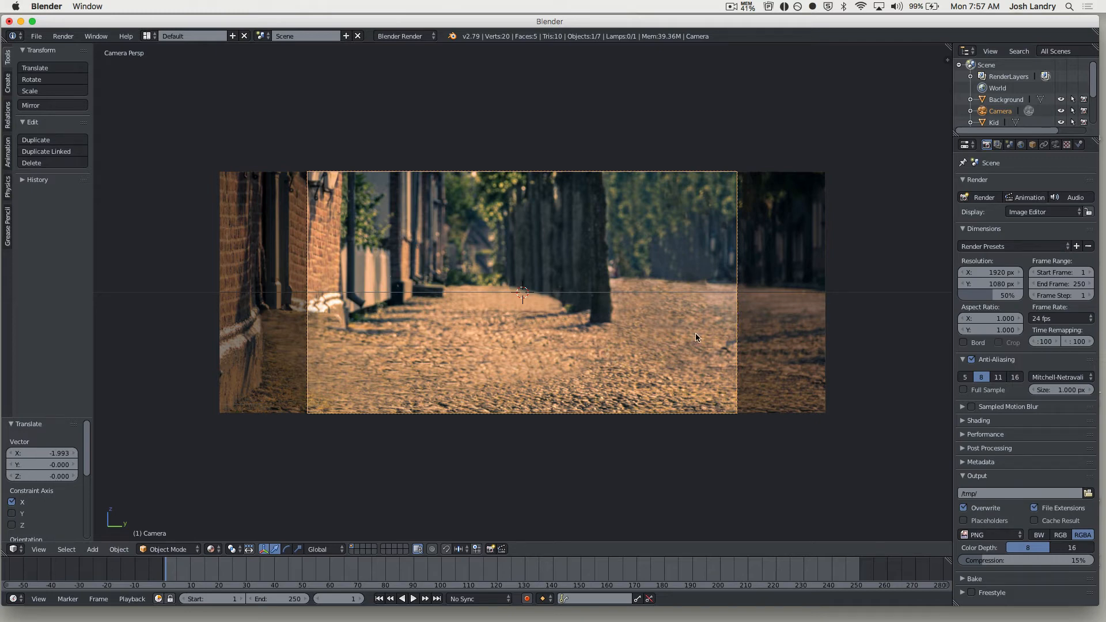
Step: Nudge the camera about 0.003 units along the X axis to fine-tune its framing of the Background plane
key("g")
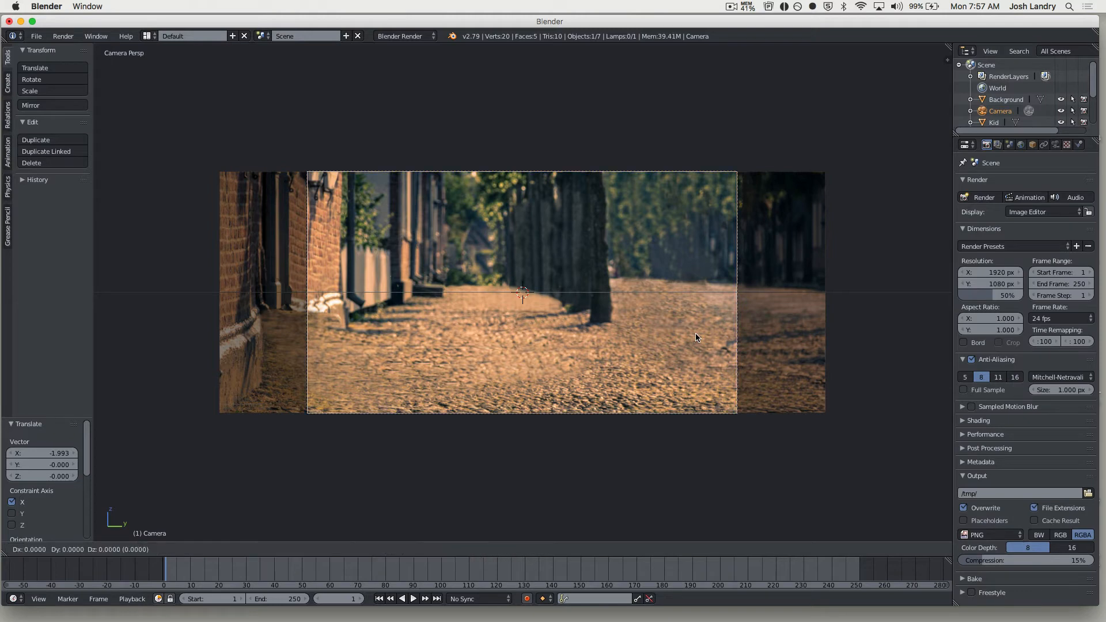
key("x")
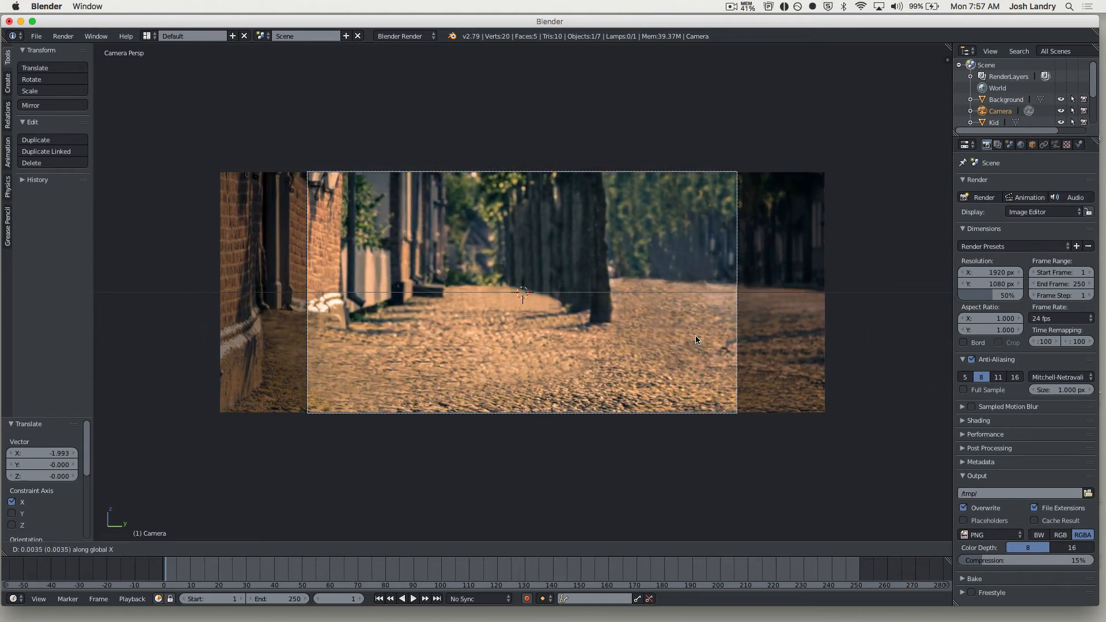
left_click(695, 340)
middle_click_drag(660, 395, 548, 392)
scroll(636, 401, "down", 6)
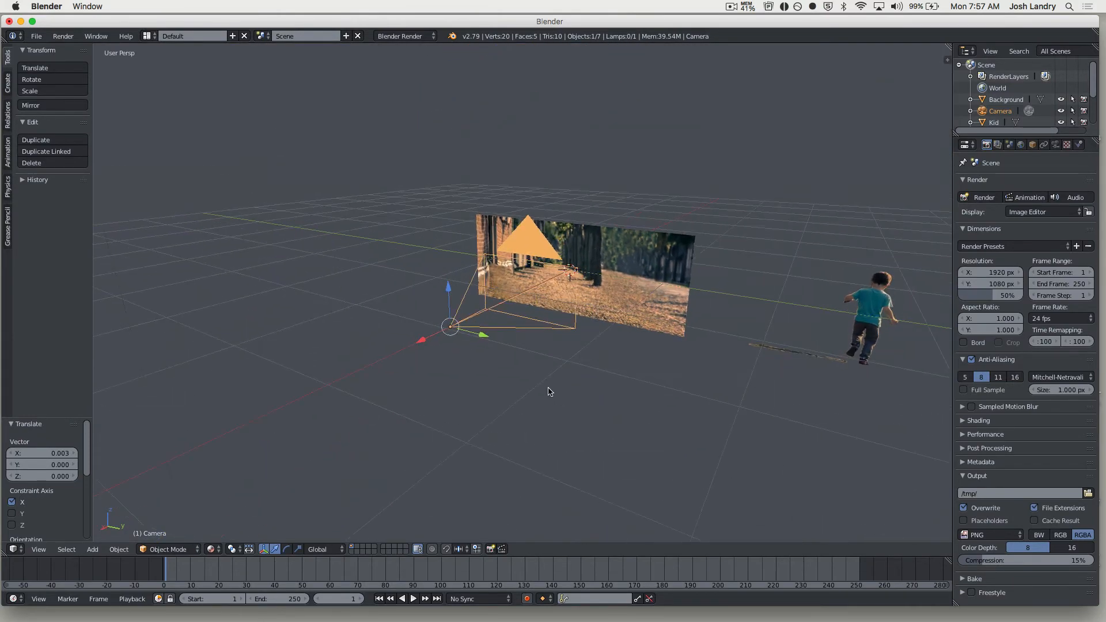
Step: Save the scene as Parallax Set Up.blend in the Parallax Project folder on the Desktop
left_click(36, 36)
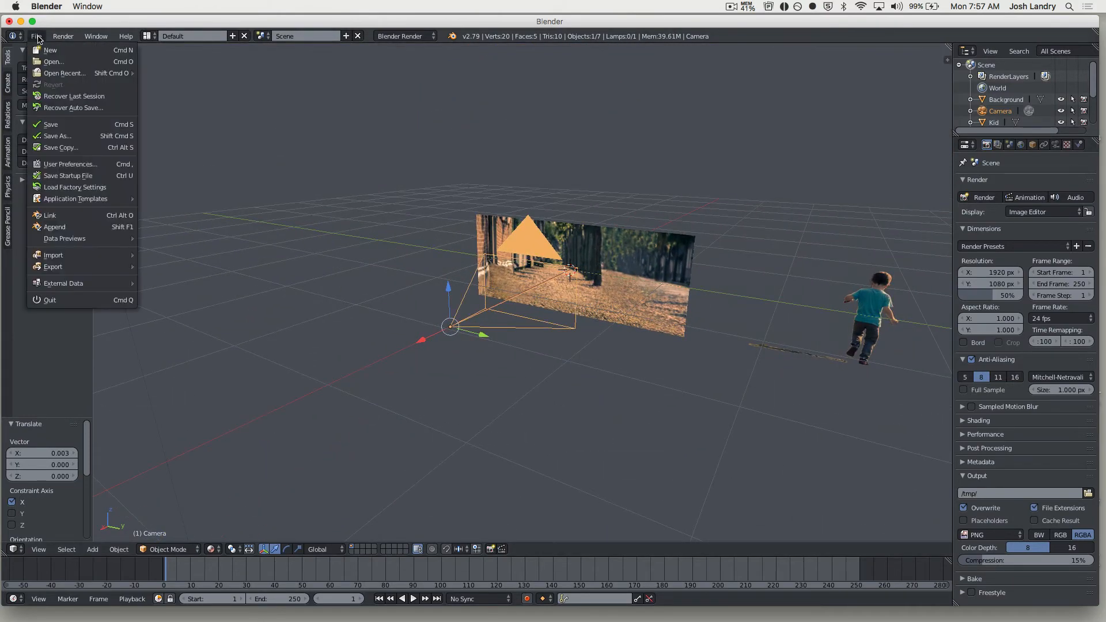
left_click(50, 124)
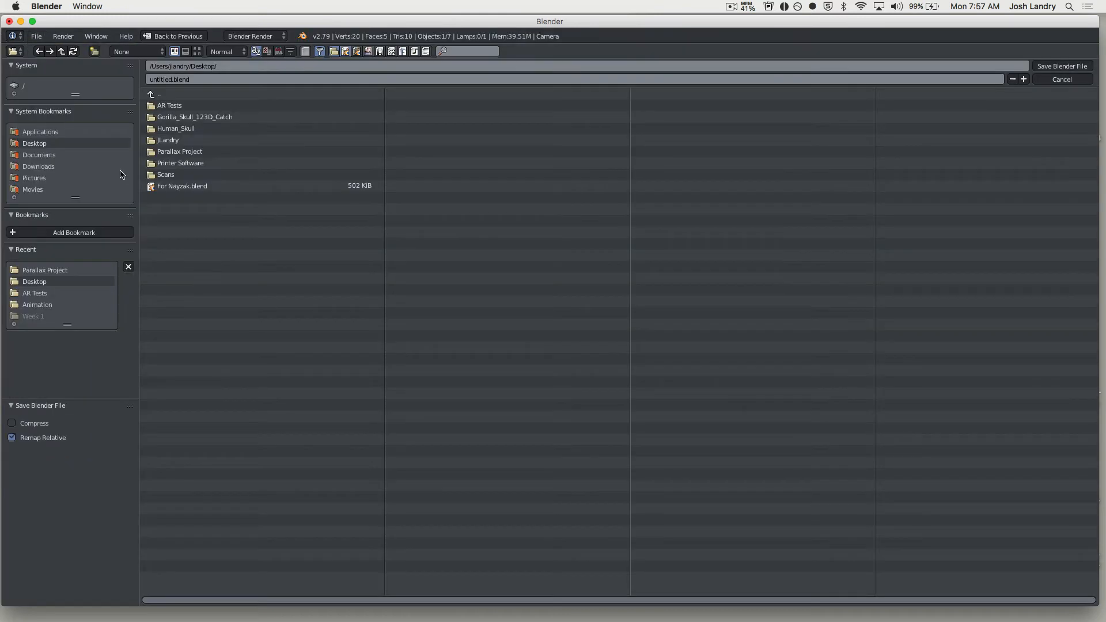
left_click(178, 152)
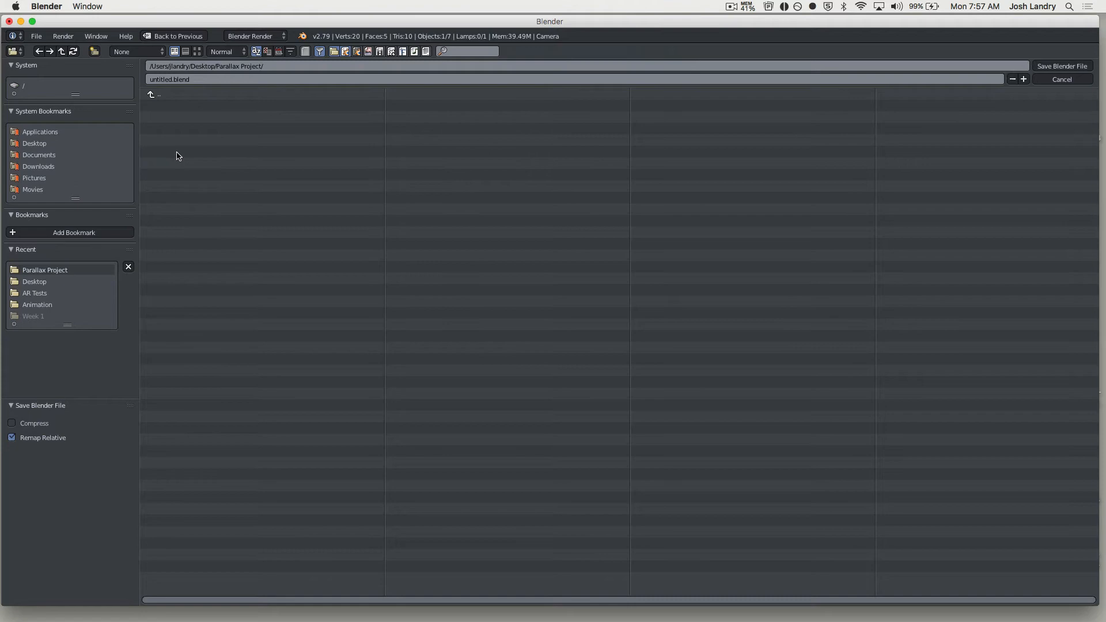
left_click(184, 80)
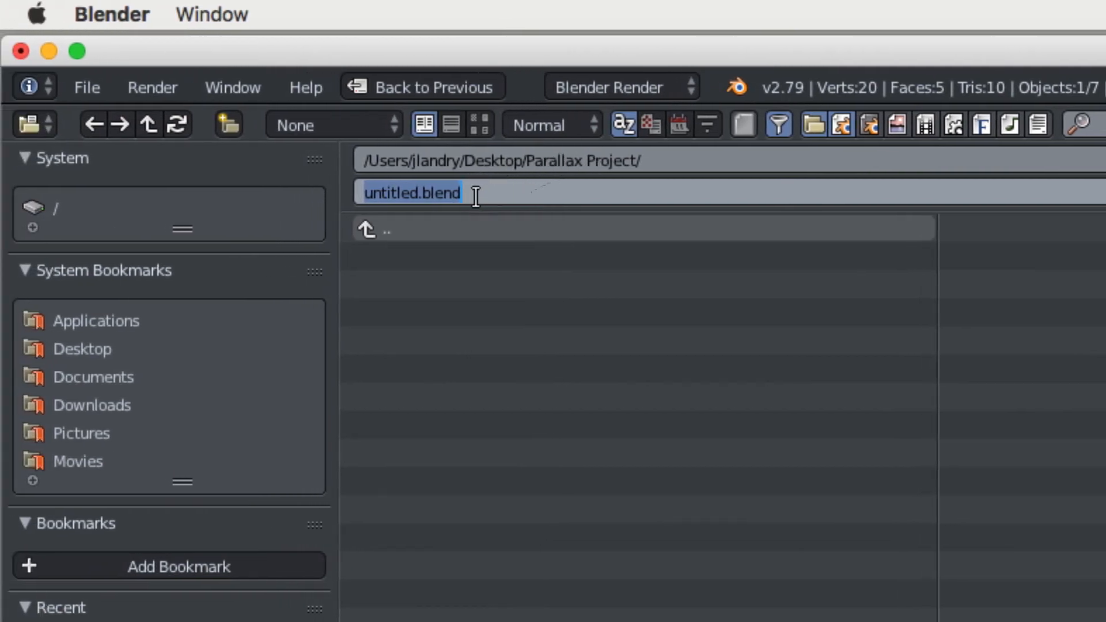
type("Paralla")
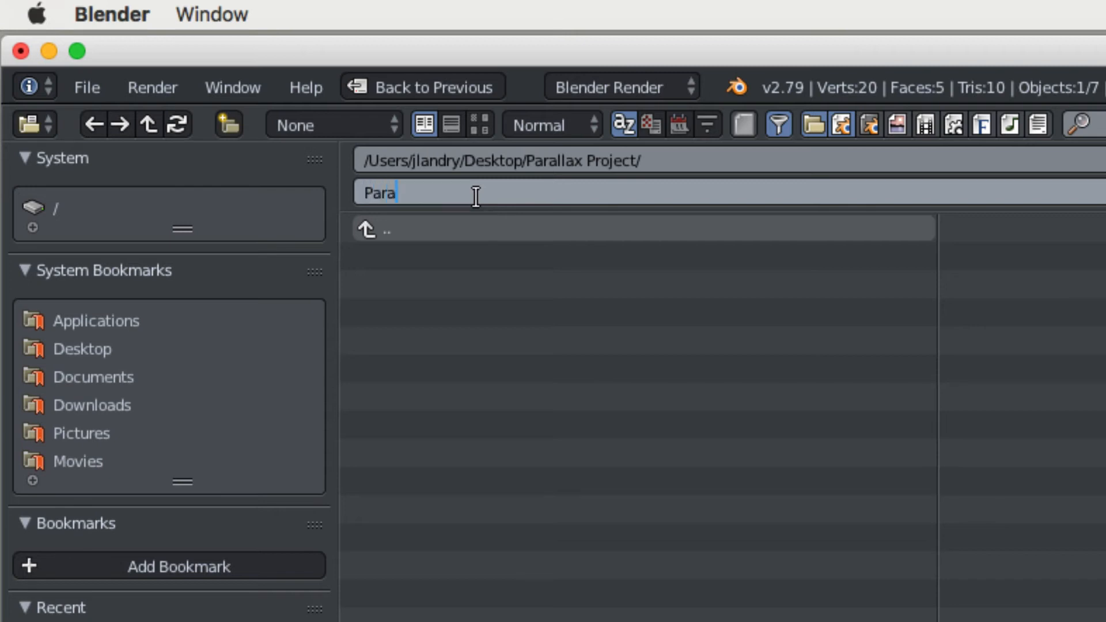
type("x Set Up")
key("Return")
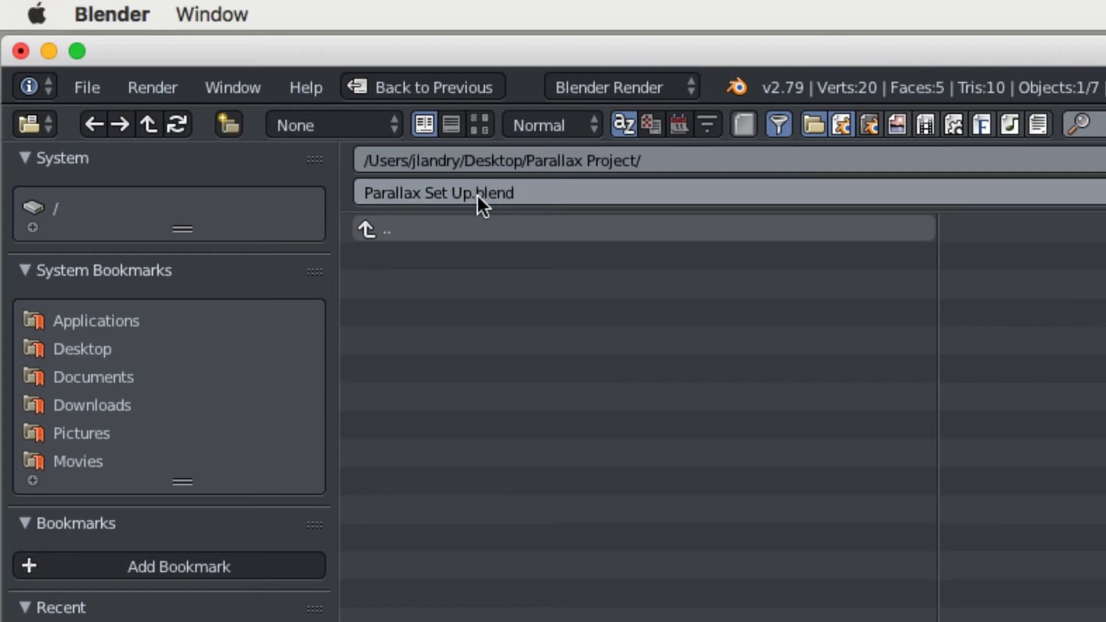
key("Return")
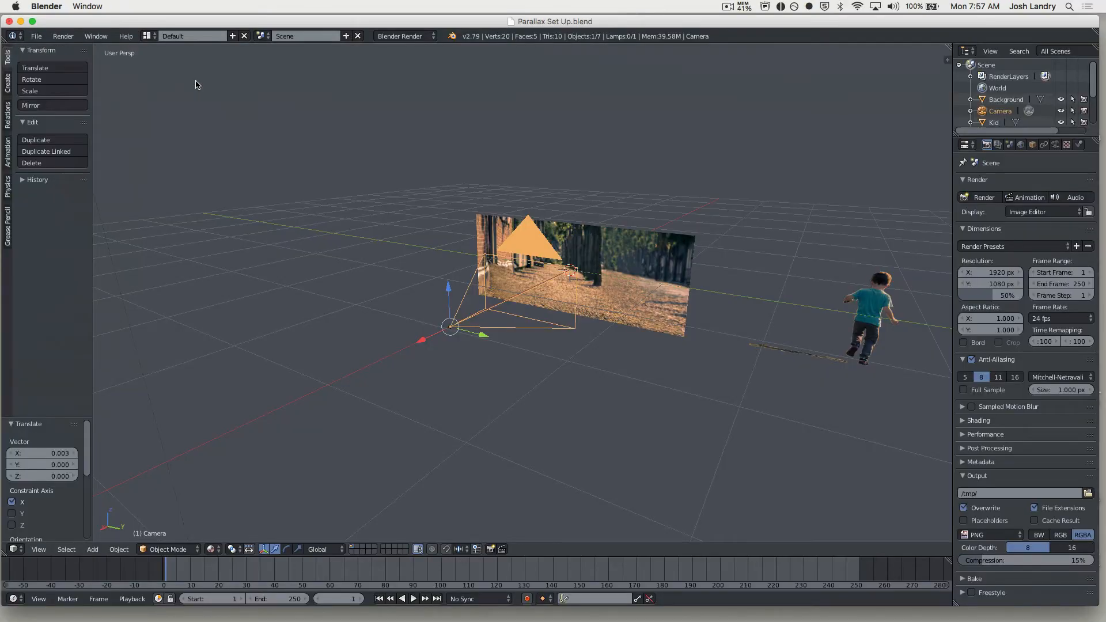
Step: Move the Kid plane about -2.629 units along Y onto the Background plane, and fine-tune it by about 0.012 units
middle_click_drag(592, 338, 457, 340, "shift")
scroll(471, 343, "down", 1)
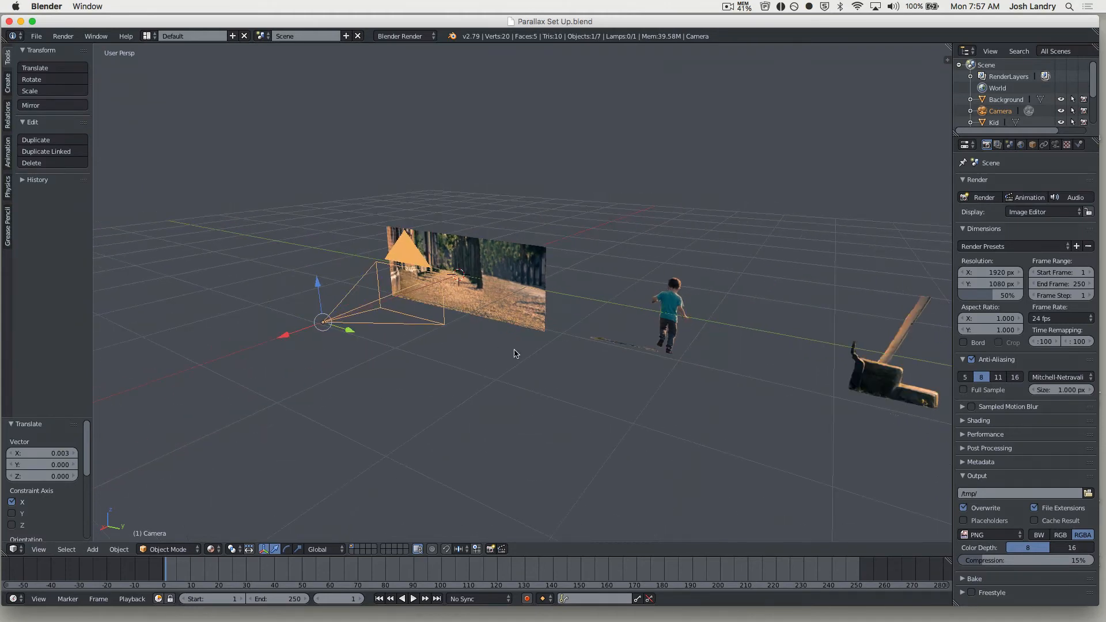
right_click(665, 332)
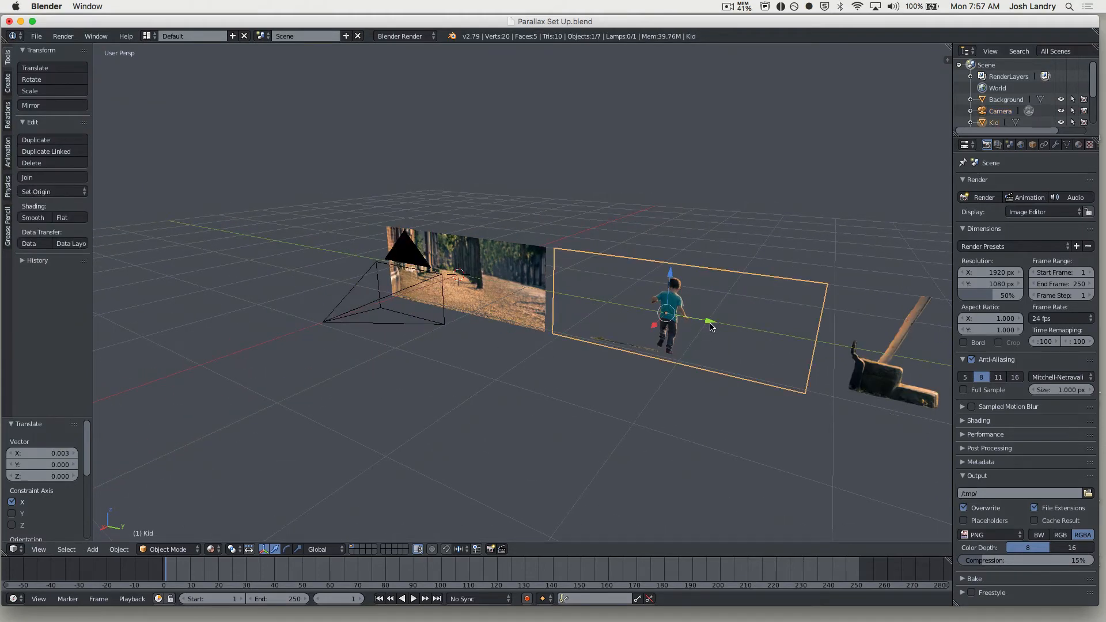
left_click_drag(710, 324, 501, 278)
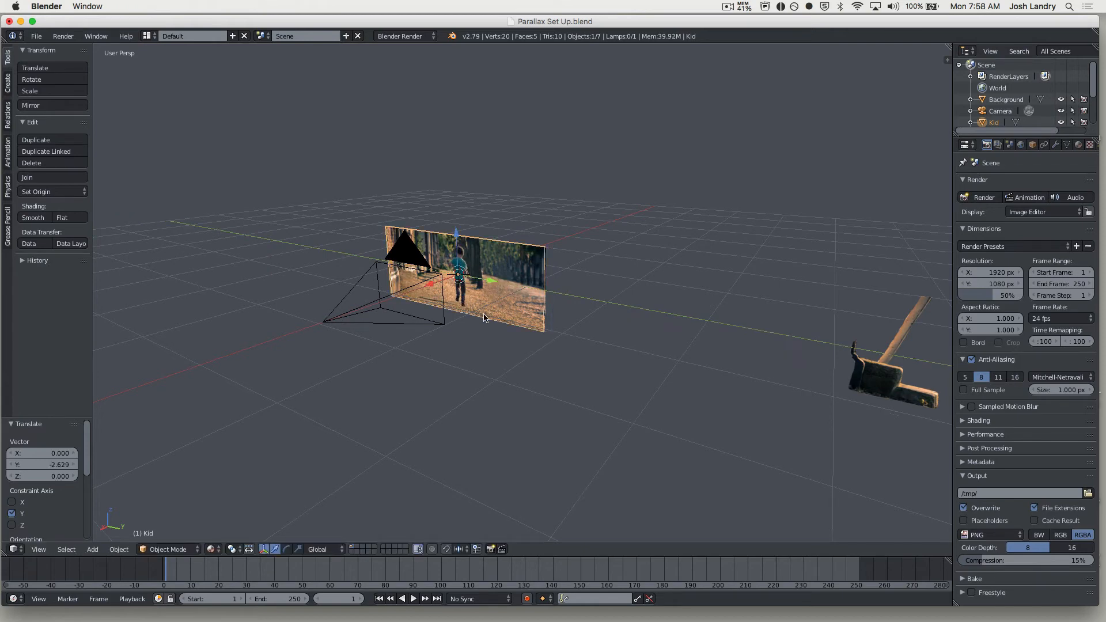
scroll(482, 313, "up", 2)
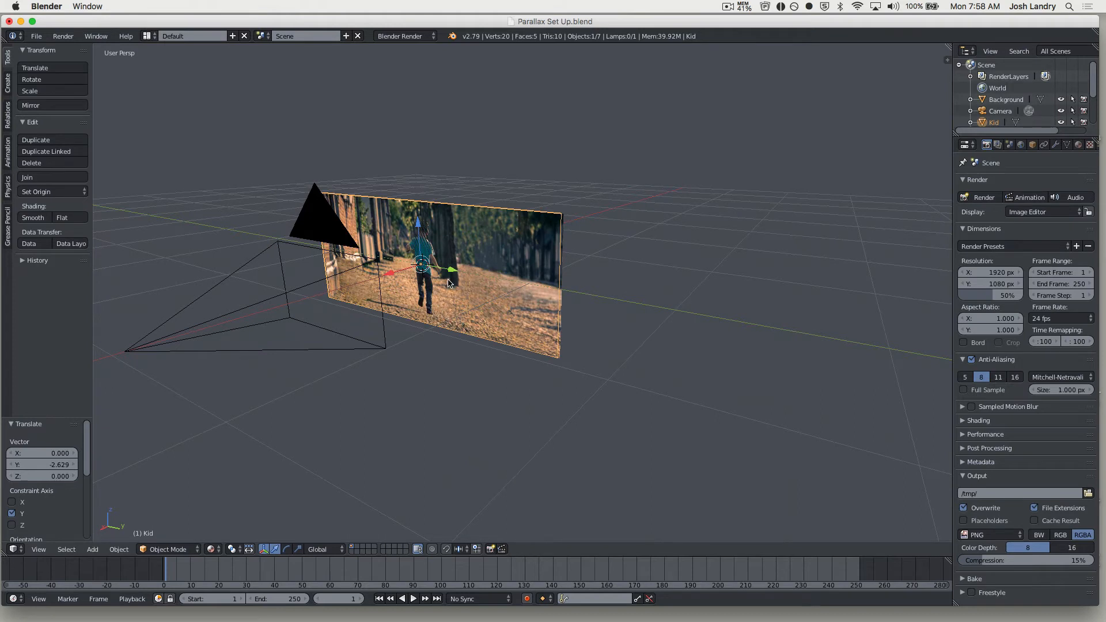
left_click_drag(449, 275, 449, 275)
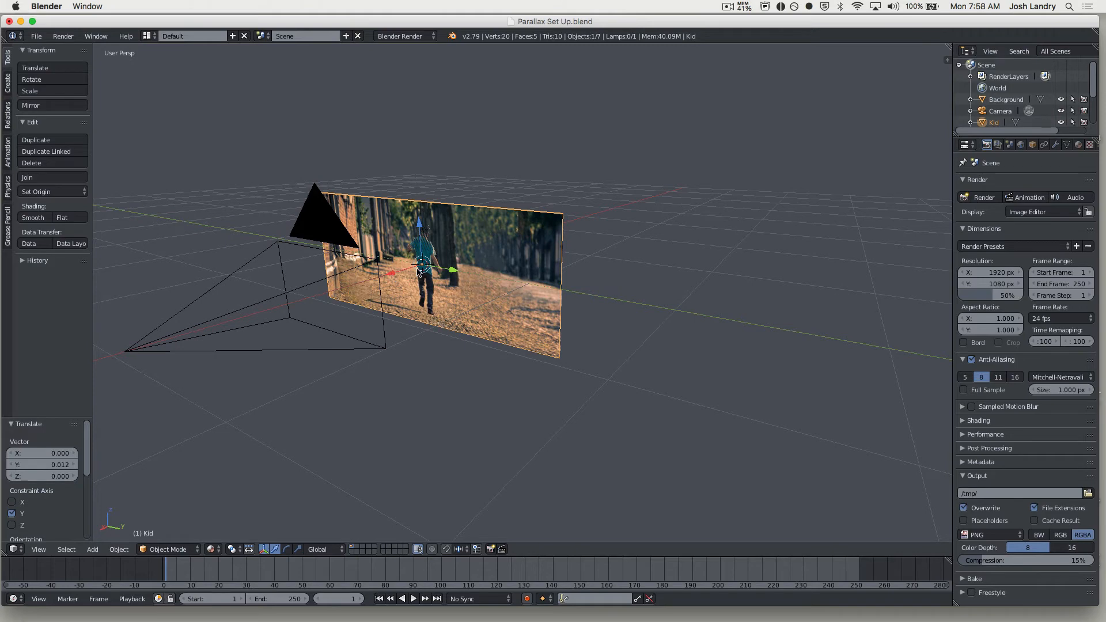
Step: Move the Kid plane about 0.012 units along X so it sits just in front of the Background plane
middle_click_drag(415, 313, 394, 321)
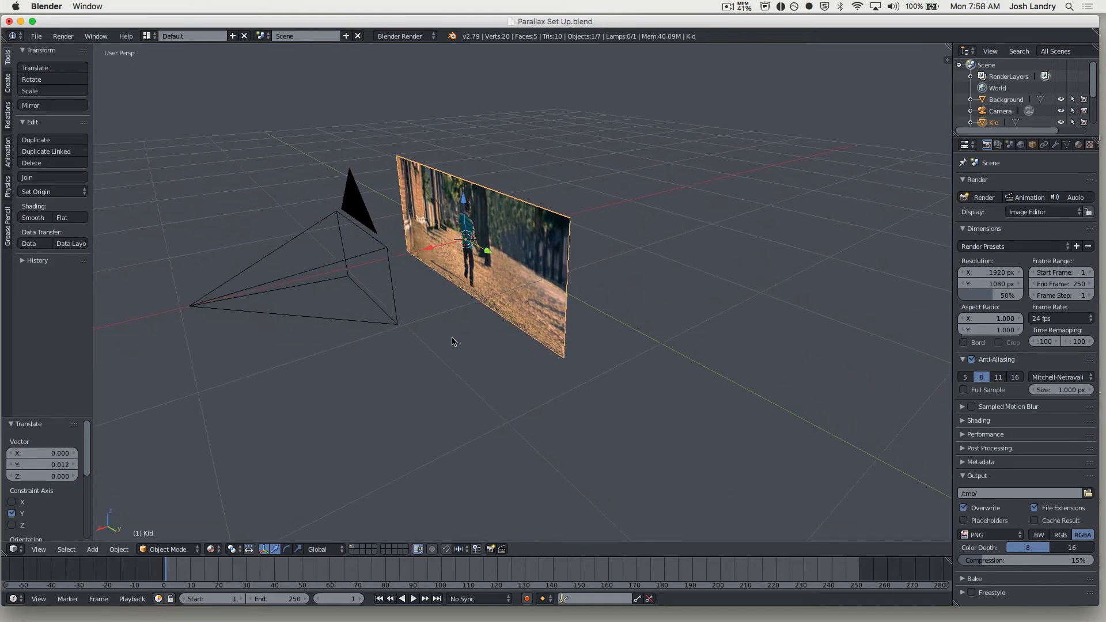
key("g")
key("x")
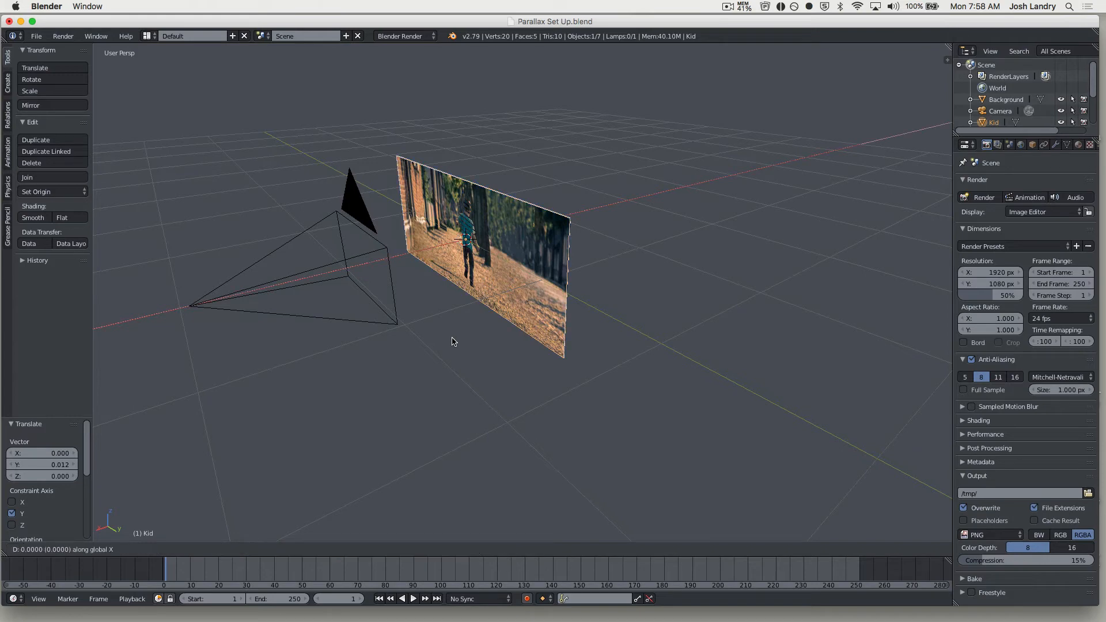
left_click(451, 341)
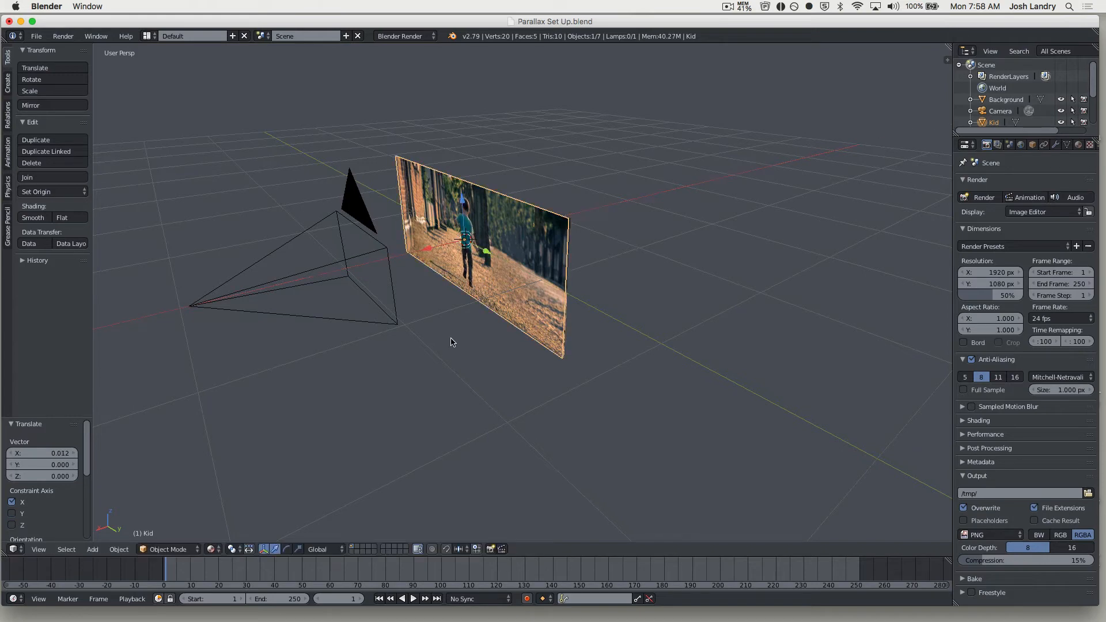
Step: Select the Stairs plane and move it about -4.623 units along Y so it overlaps the Background plane
middle_click_drag(434, 361, 466, 358)
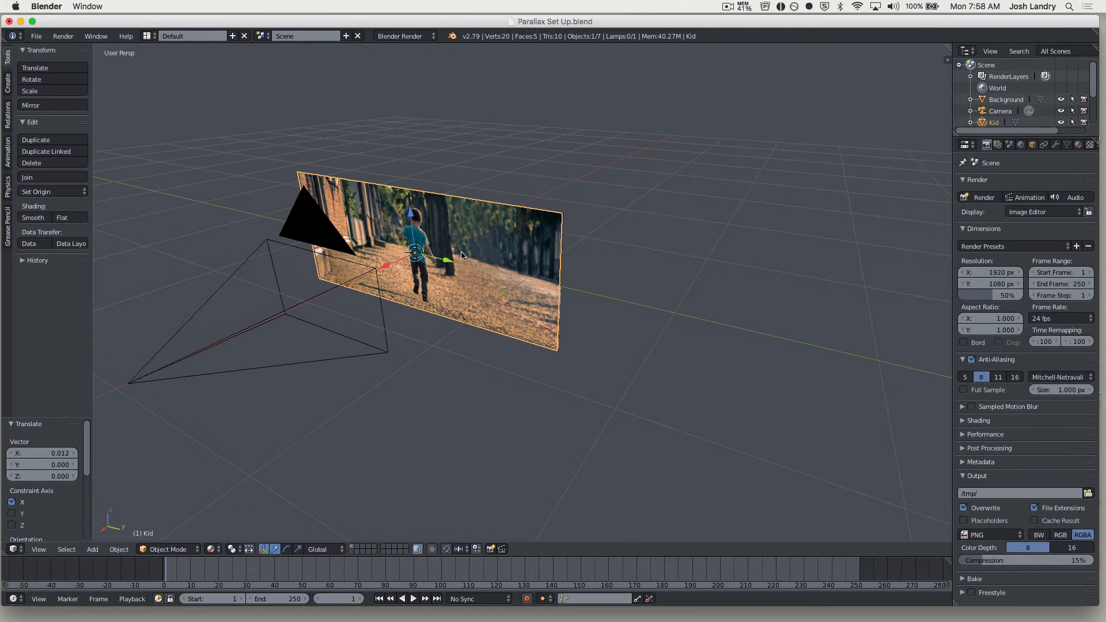
middle_click_drag(485, 284, 518, 301)
scroll(463, 296, "up", 3)
scroll(532, 328, "down", 5)
right_click(728, 334)
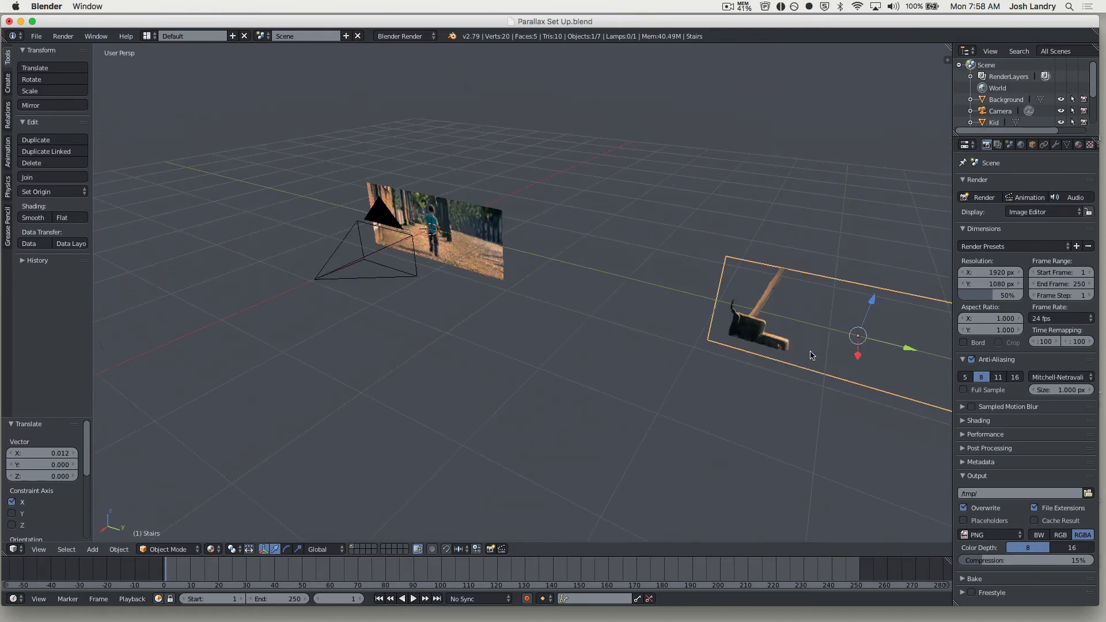
key("g")
key("x")
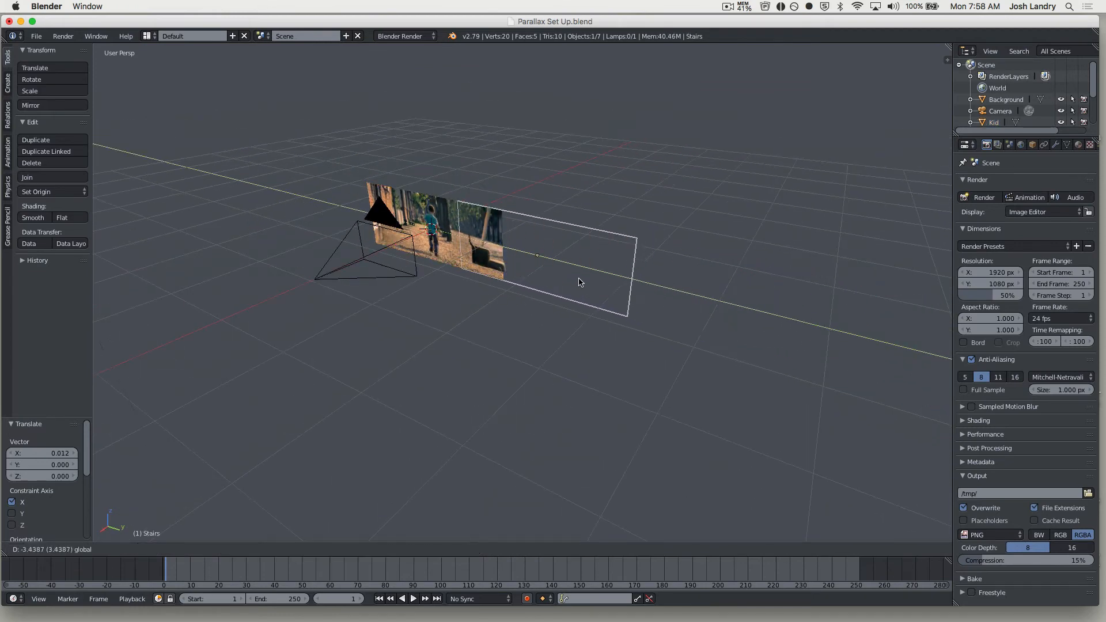
left_click(484, 262)
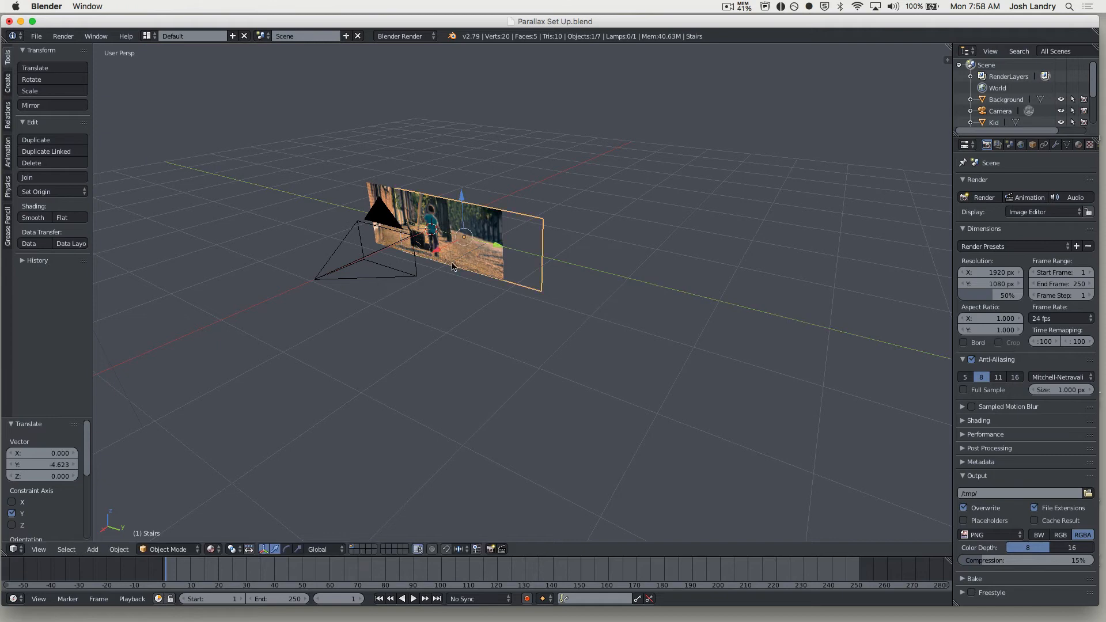
Step: Look through the camera and slide the Stairs plane along Y, finishing with a -0.074 nudge, until its edges match the Background plane
scroll(454, 266, "up", 2)
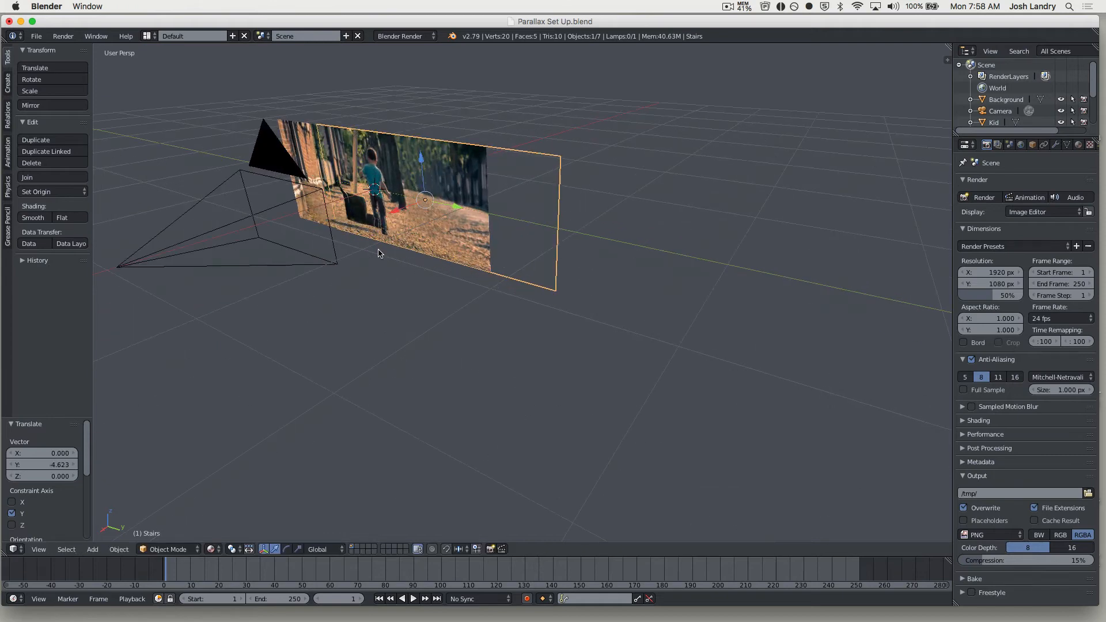
key("KP_0")
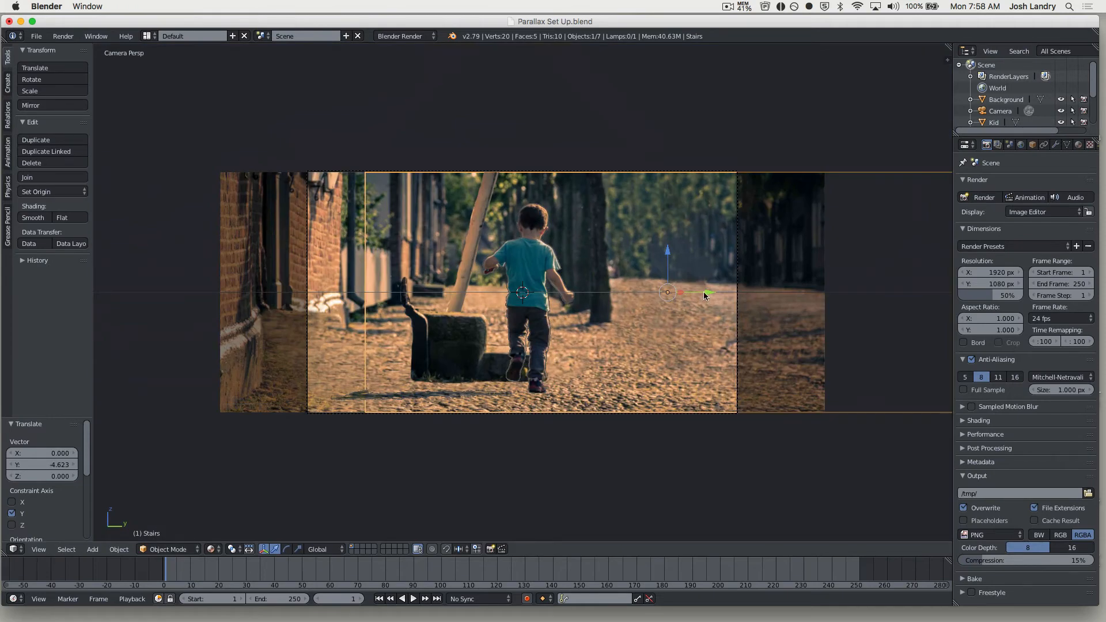
left_click_drag(706, 295, 553, 284)
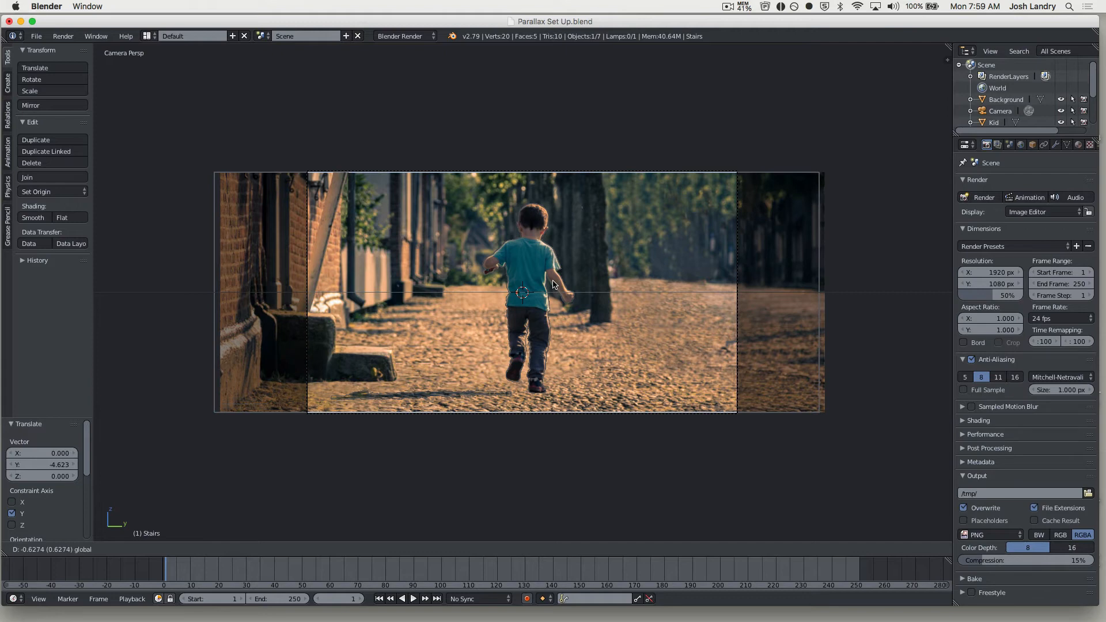
left_click_drag(553, 283, 584, 293)
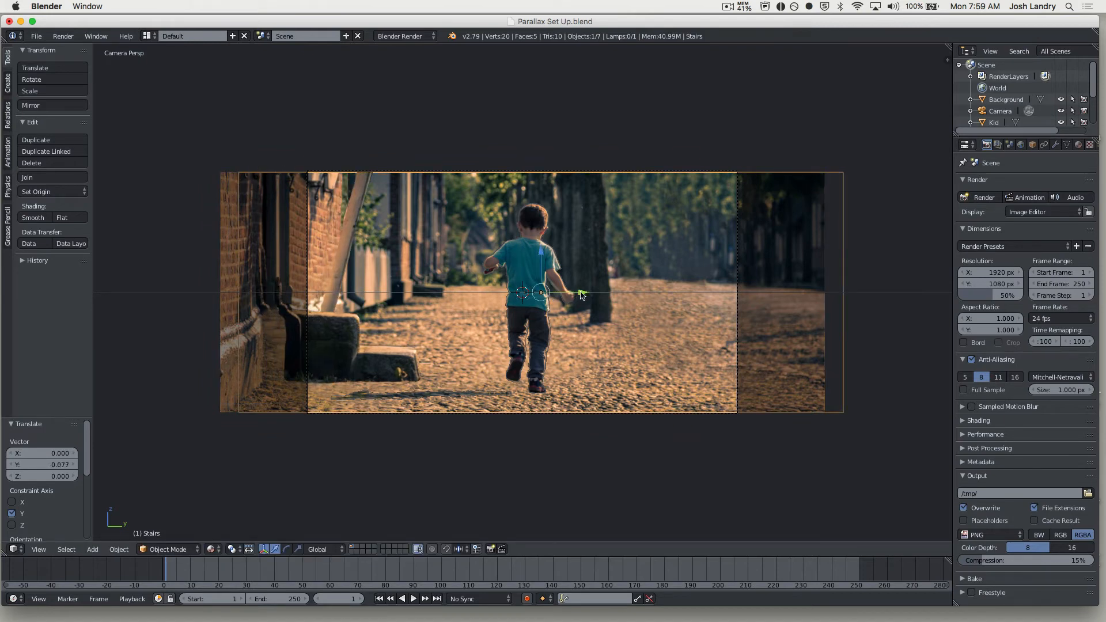
left_click_drag(582, 295, 563, 293)
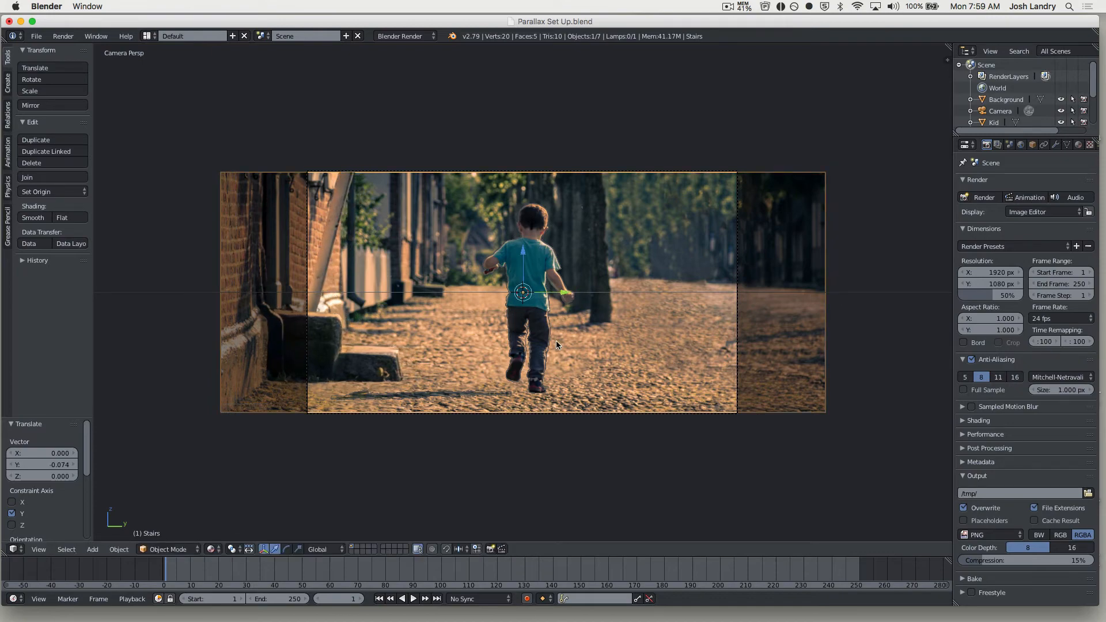
Step: Move the Stairs plane about 0.005 units along X, slightly in front of the Background plane
middle_click_drag(581, 324, 501, 360)
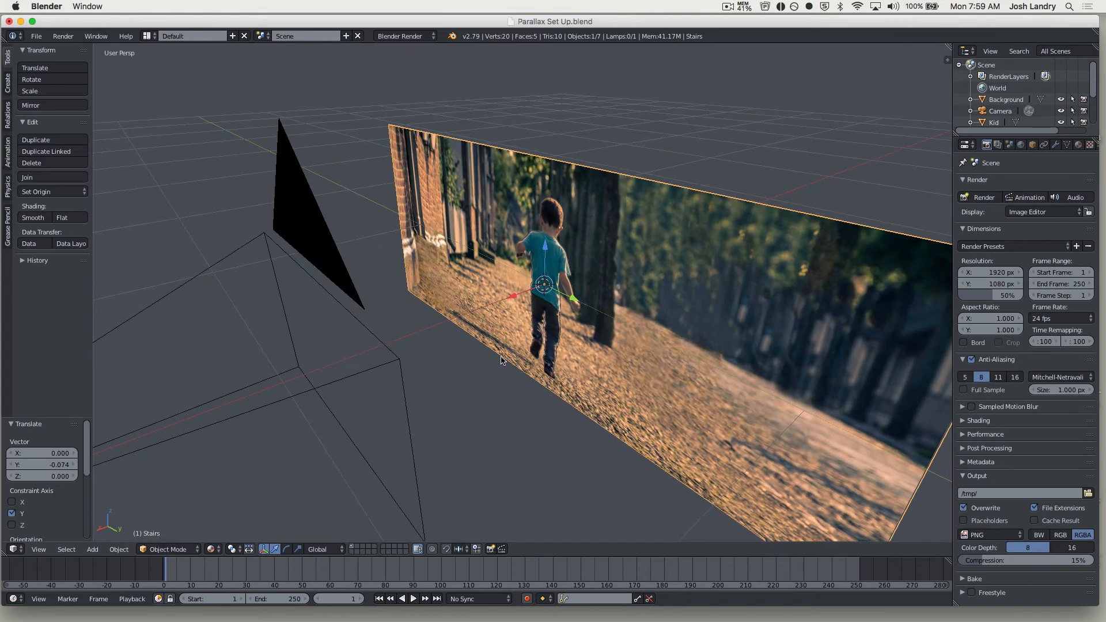
scroll(514, 363, "down", 3)
middle_click_drag(565, 347, 526, 299)
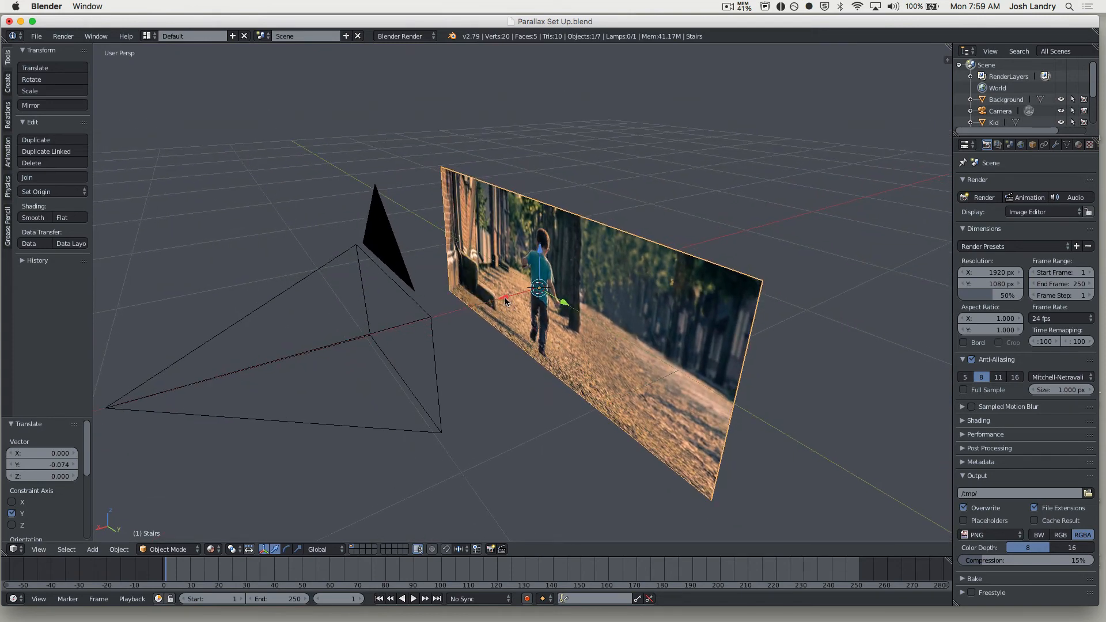
middle_click_drag(621, 338, 499, 329)
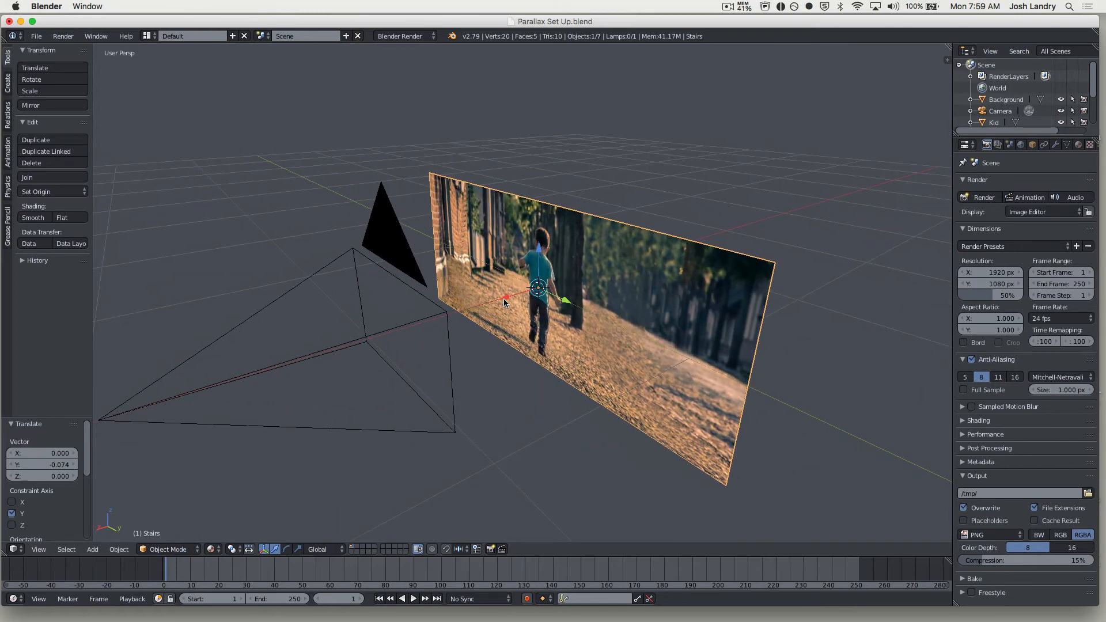
key("g")
key("x")
left_click(509, 323)
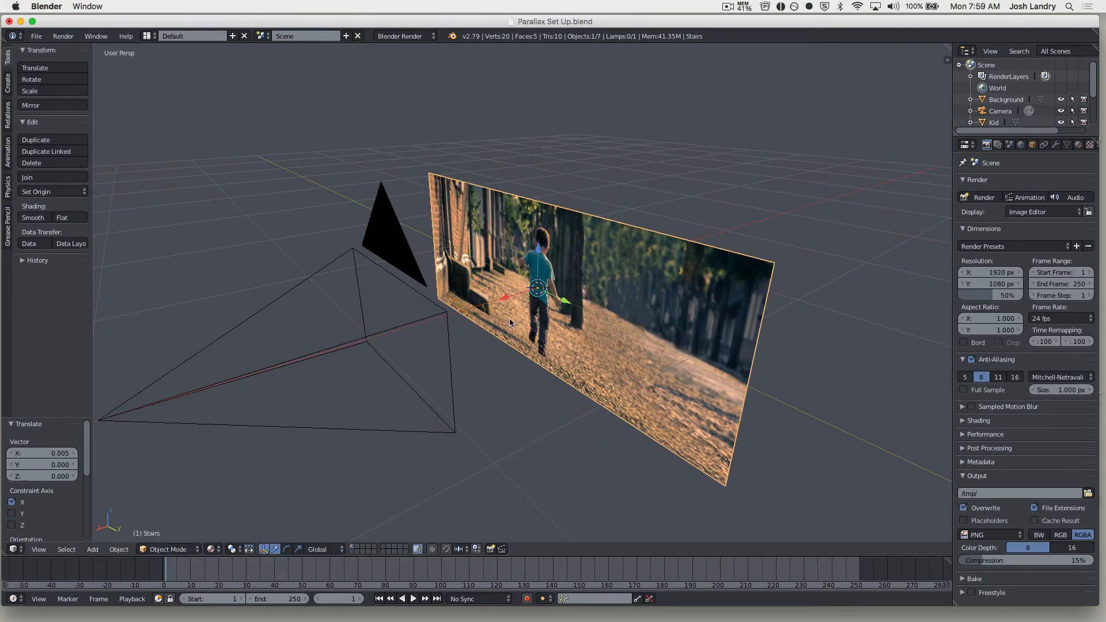
Step: Select the Tree 1 and Tree 2 planes together and move them about -5.053 units along Y toward the Background plane
scroll(532, 364, "down", 5)
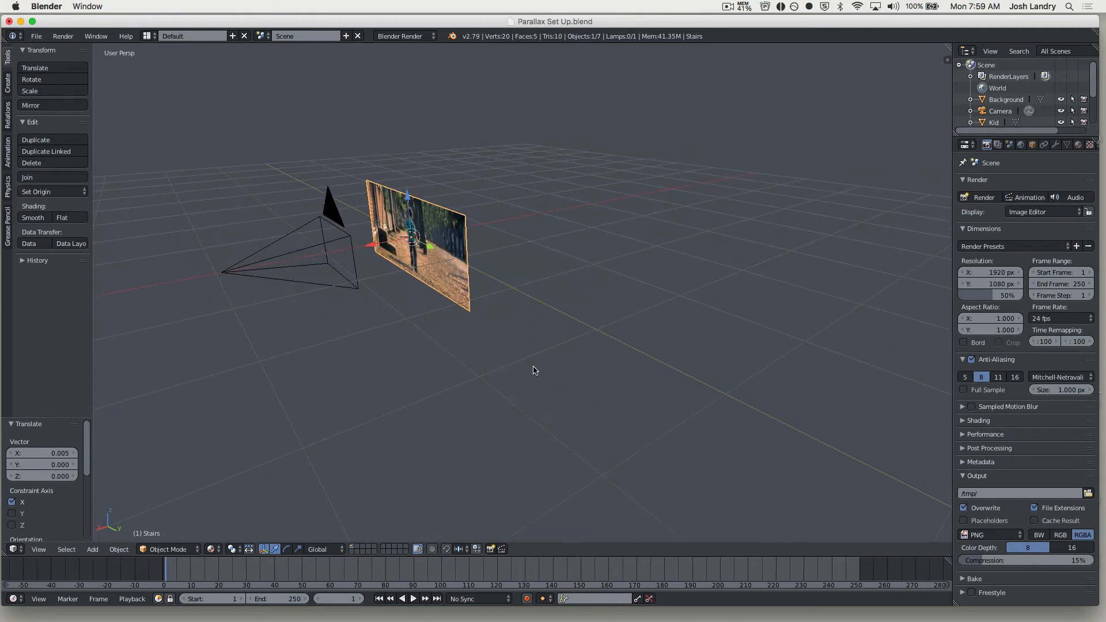
scroll(535, 371, "down", 5)
right_click(658, 362)
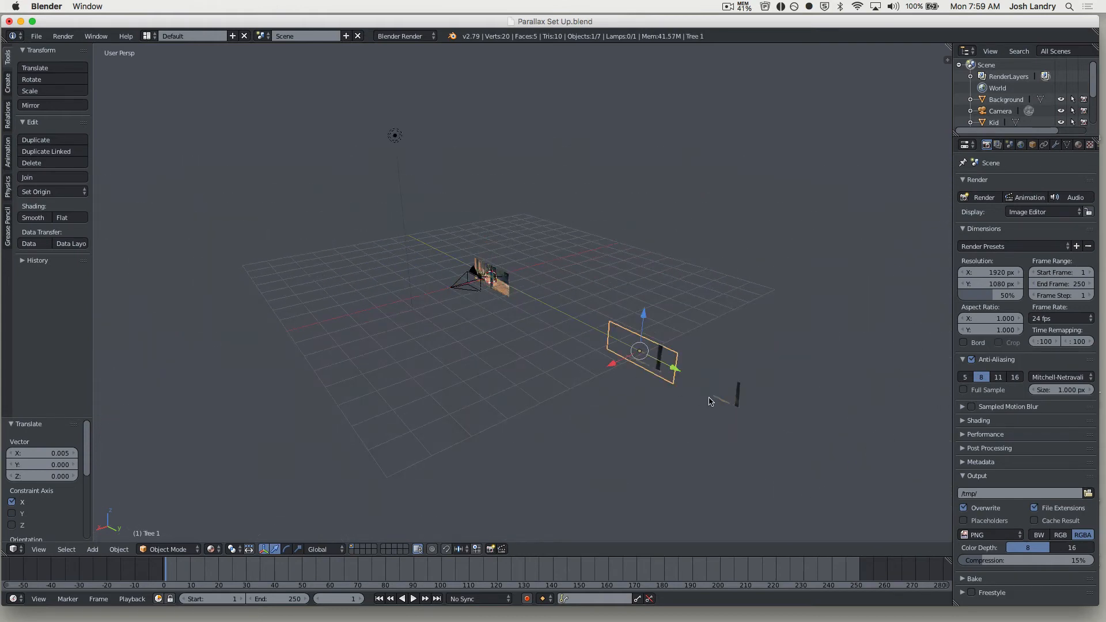
right_click(732, 401, "shift")
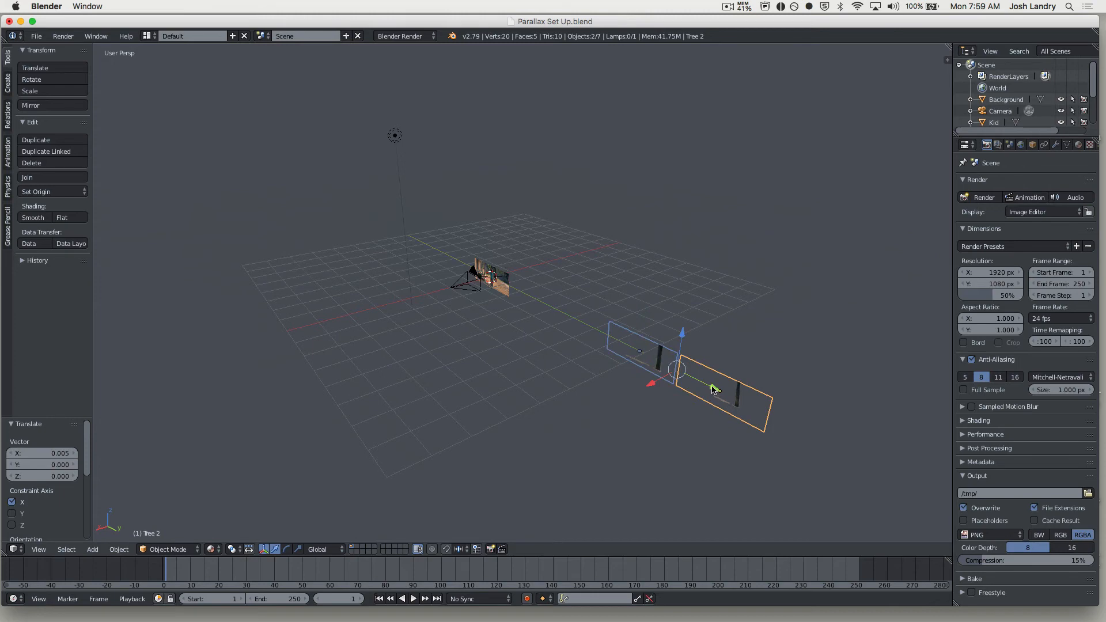
key("g")
key("y")
left_click(537, 354)
scroll(536, 356, "up", 3)
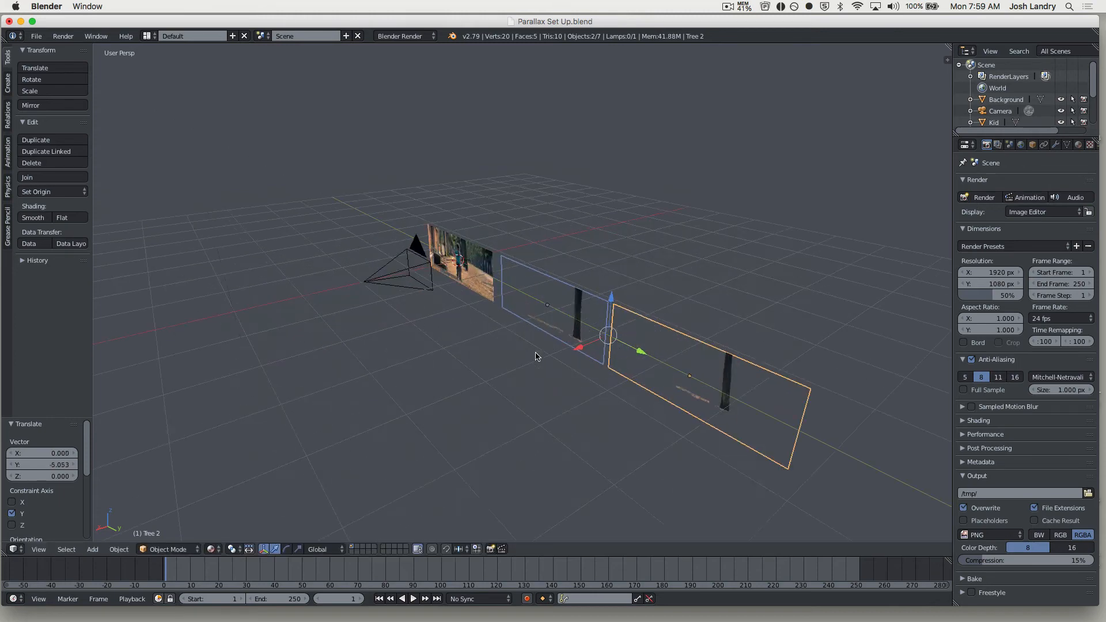
Step: Move the Tree 1 plane about -2.807 units along Y, then nudge it 0.017 along Y to match the Background edges through the camera
scroll(535, 356, "up", 2)
right_click(646, 346)
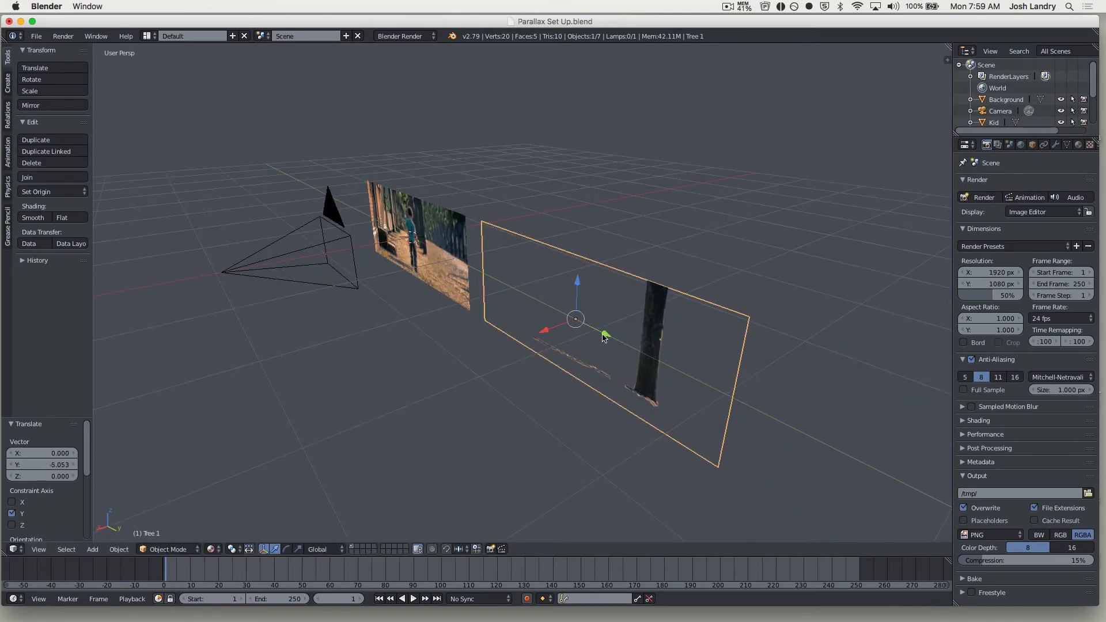
key("g")
key("y")
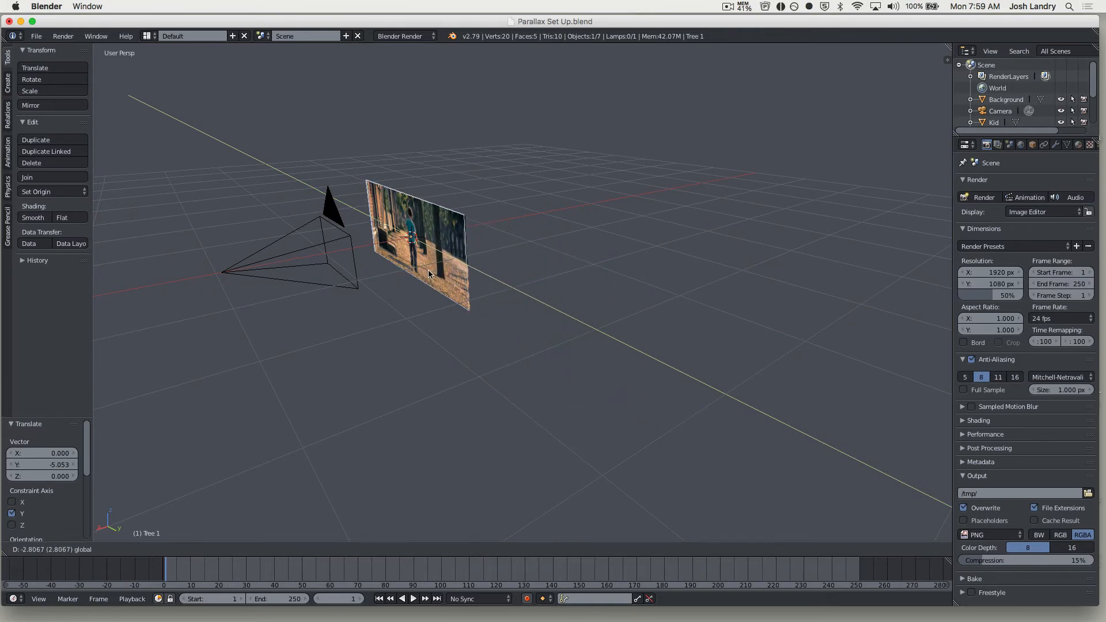
left_click(429, 274)
key("KP_0")
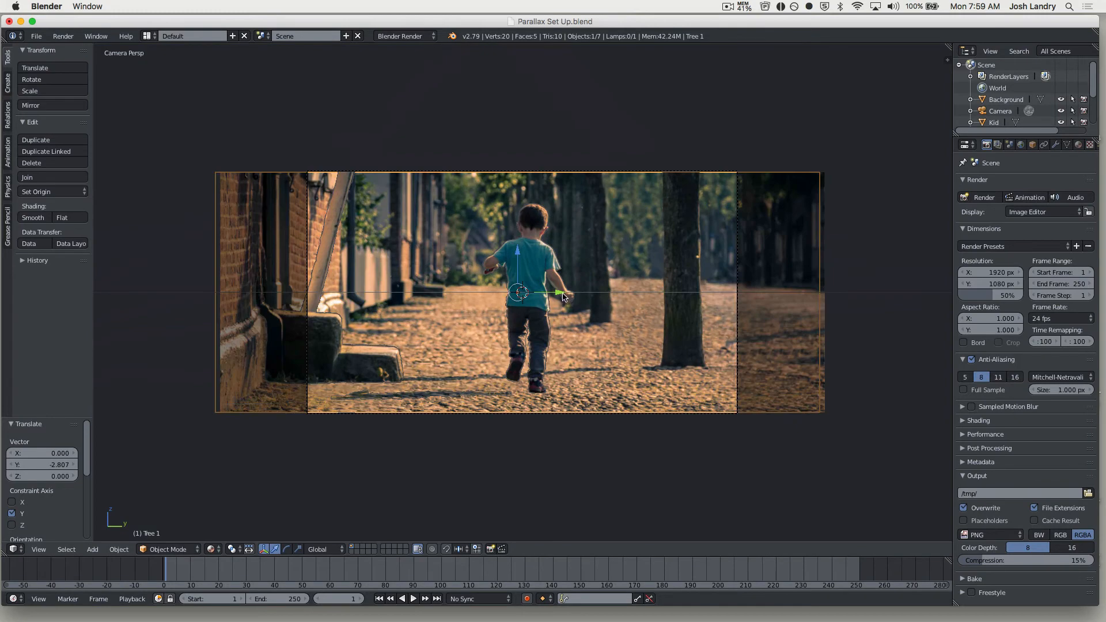
left_click_drag(563, 296, 561, 294)
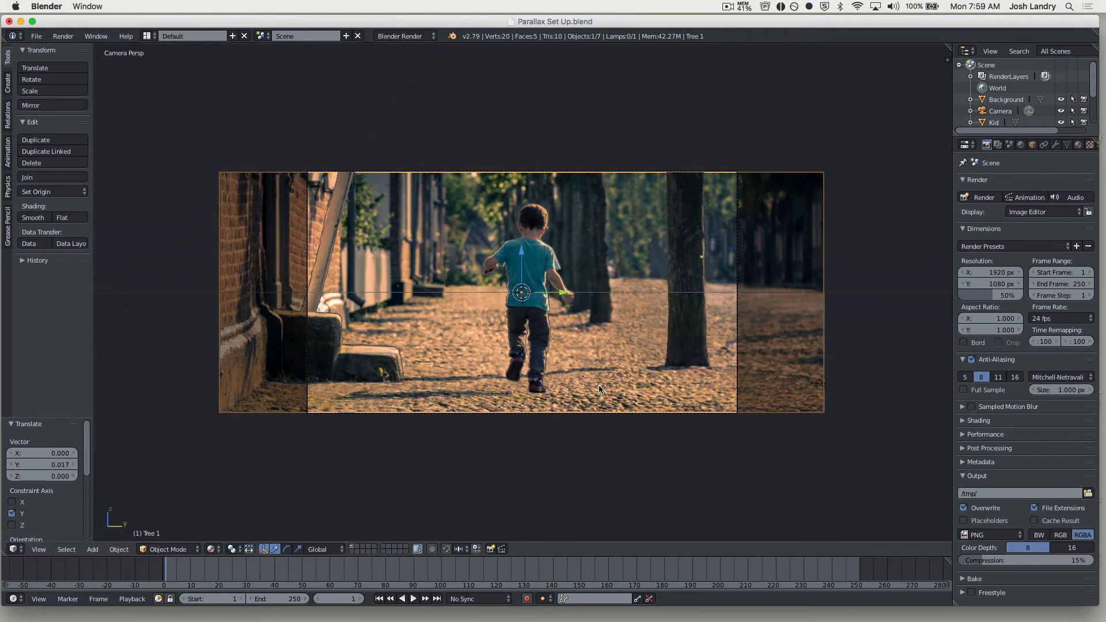
Step: Select the Tree 2 plane and move it about -4.846 units along Y so it overlaps the Background plane
scroll(599, 384, "down", 2)
middle_click_drag(630, 360, 583, 407)
scroll(579, 393, "down", 5)
right_click(763, 409)
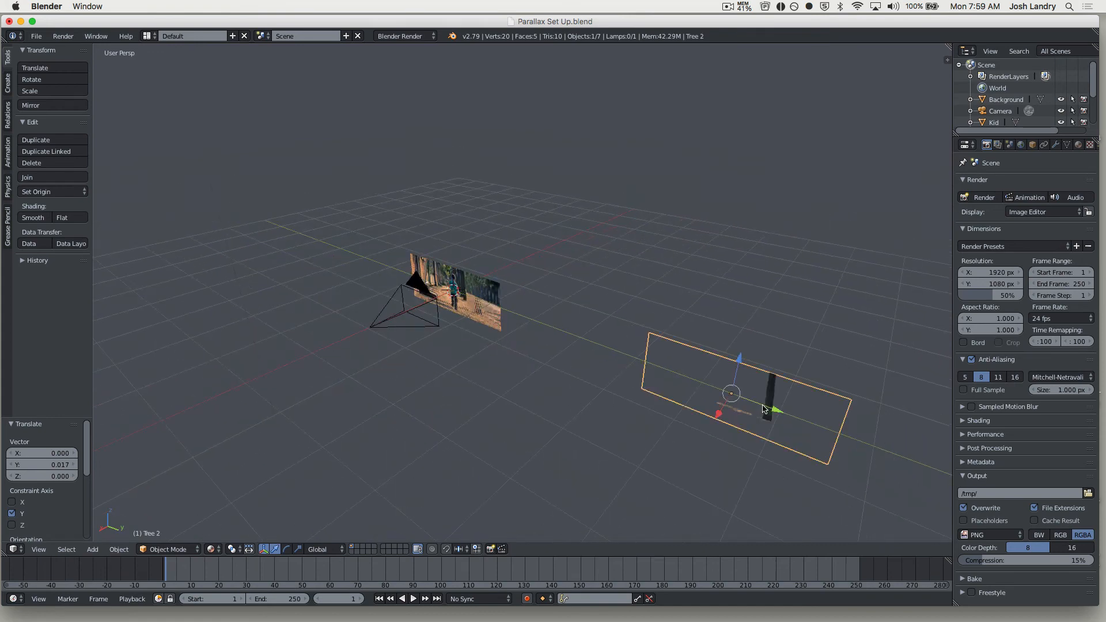
left_click_drag(777, 416, 508, 343)
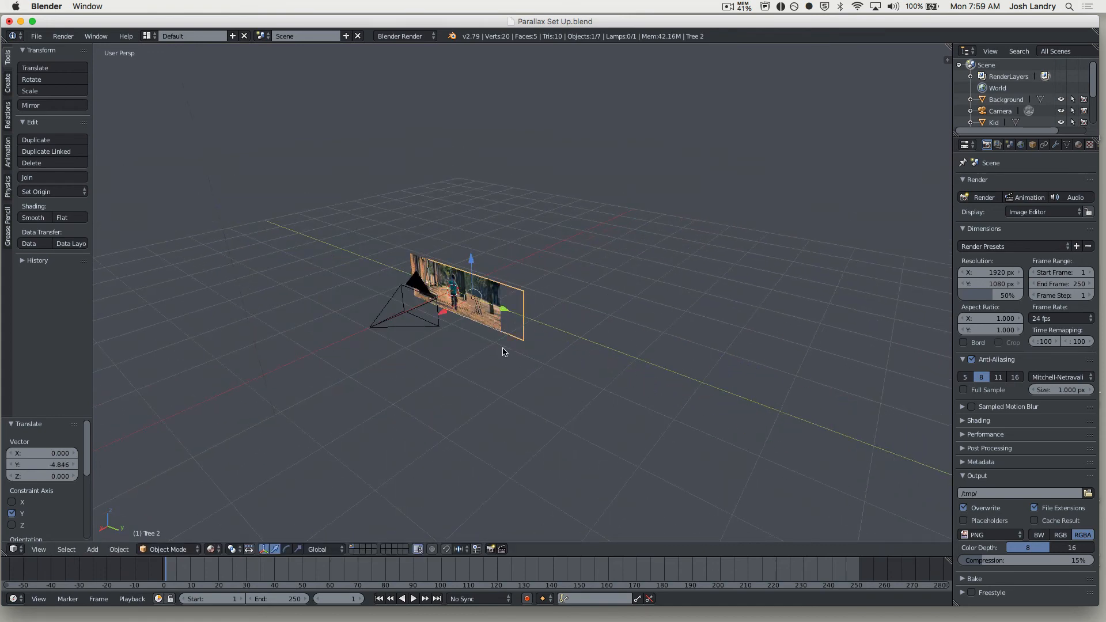
Step: Look through the camera and move the Tree 2 plane about -0.553 units along Y until its edges match the Background plane
key("KP_0")
scroll(578, 332, "up", 3)
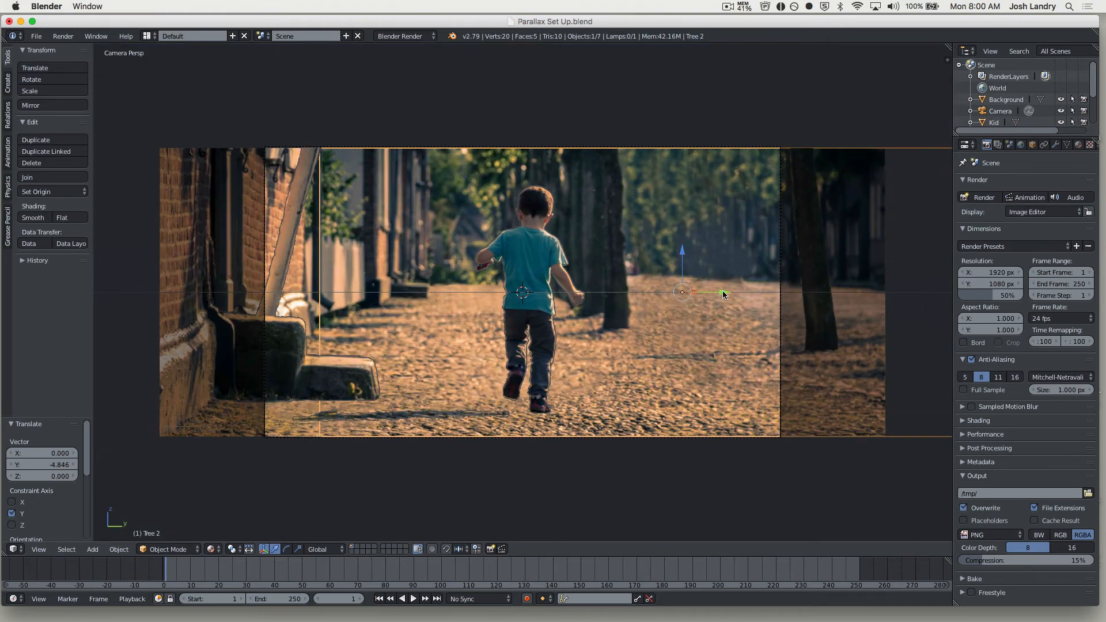
left_click_drag(724, 295, 564, 282)
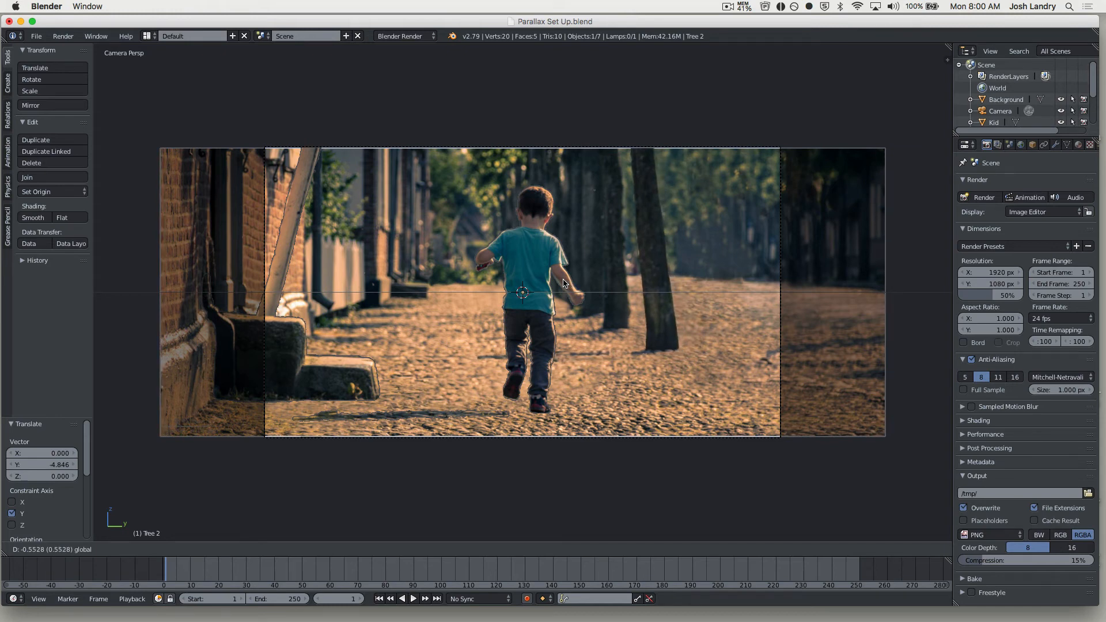
left_click_drag(564, 283, 564, 283)
middle_click_drag(607, 338, 624, 396)
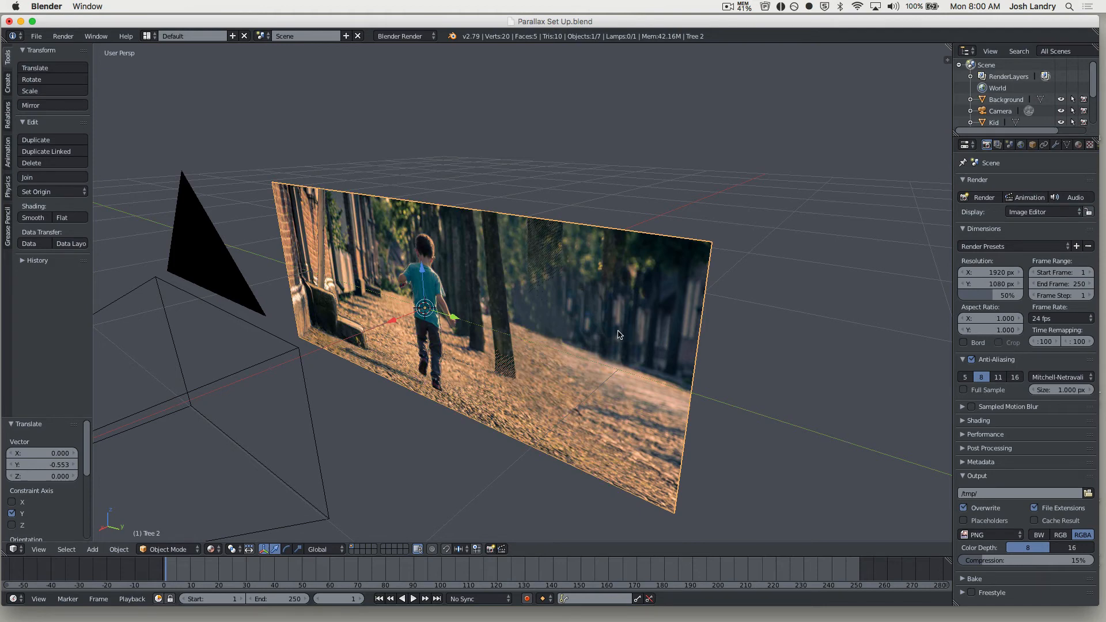
right_click(562, 316)
right_click(562, 316)
right_click(563, 316, "shift")
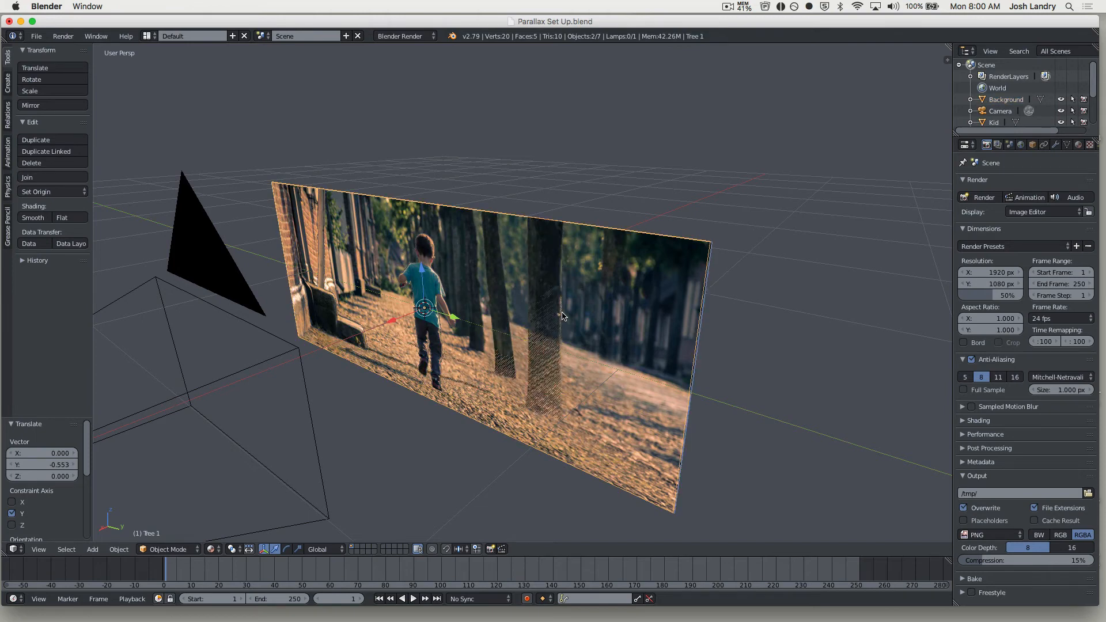
key("ctrl+p")
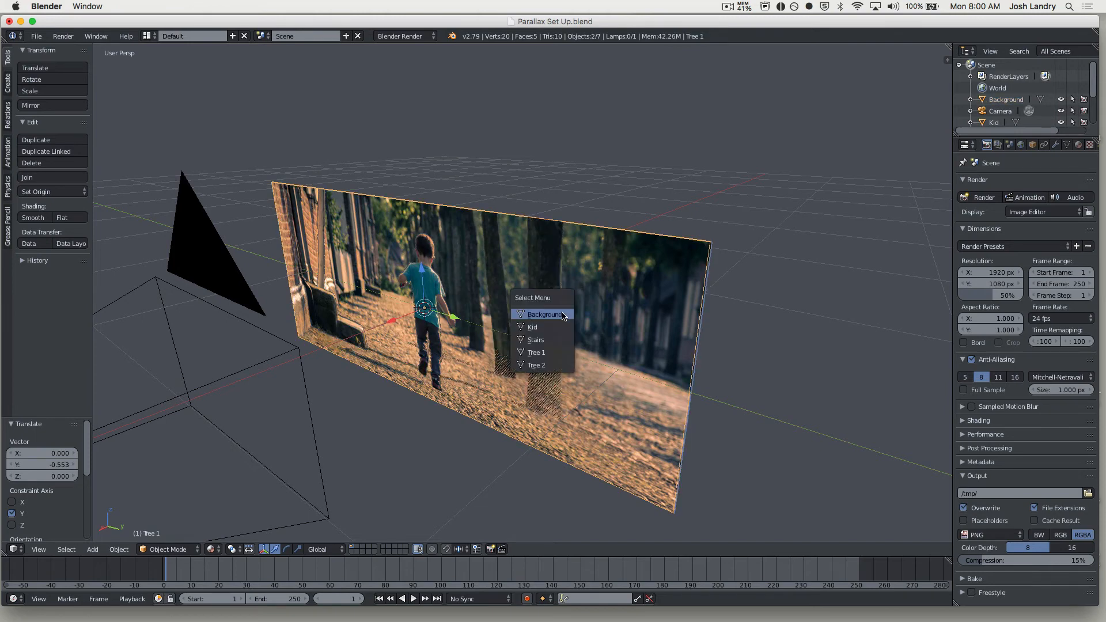
left_click(562, 315)
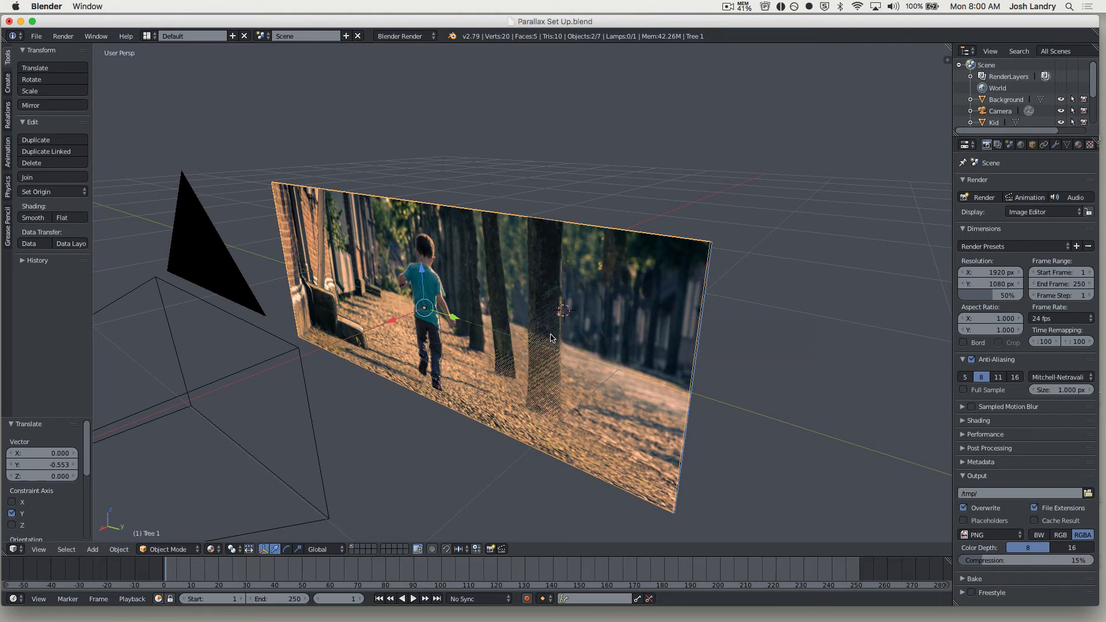
left_click(538, 315)
middle_click_drag(538, 315, 537, 320)
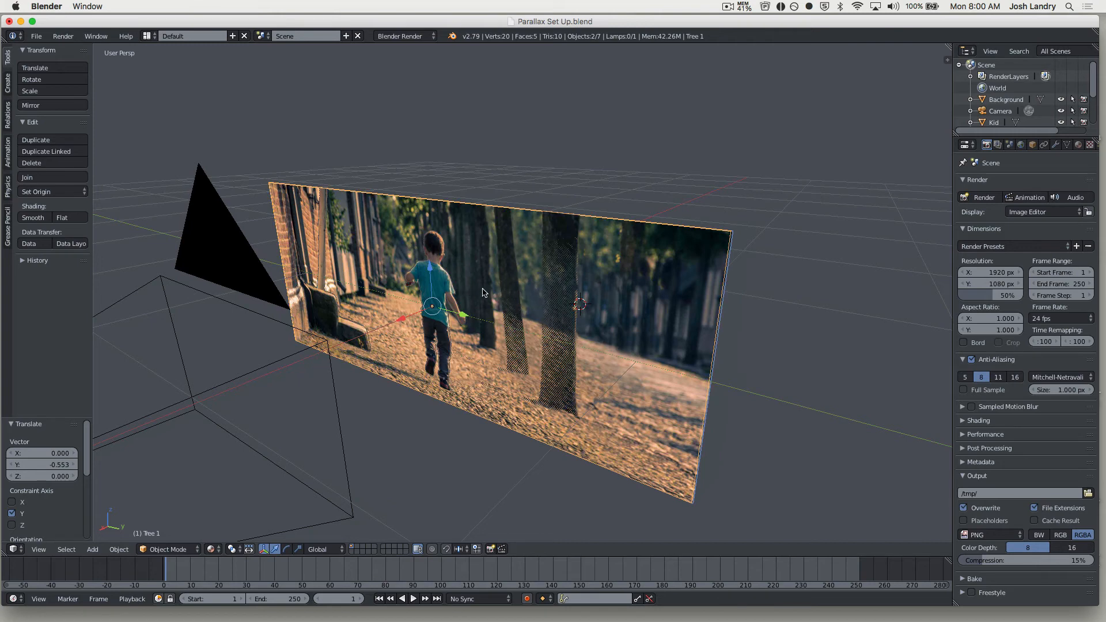
Step: Select the Background plane from the overlapping planes and move it about -0.014 units along X, behind the cut-outs
right_click(514, 286, "alt")
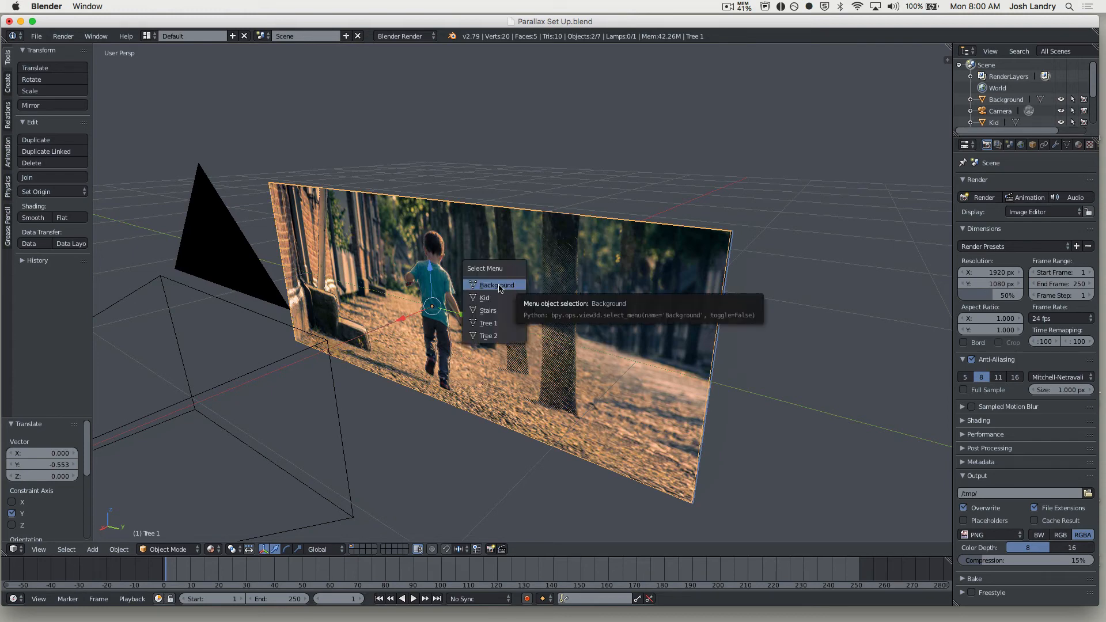
left_click(499, 287)
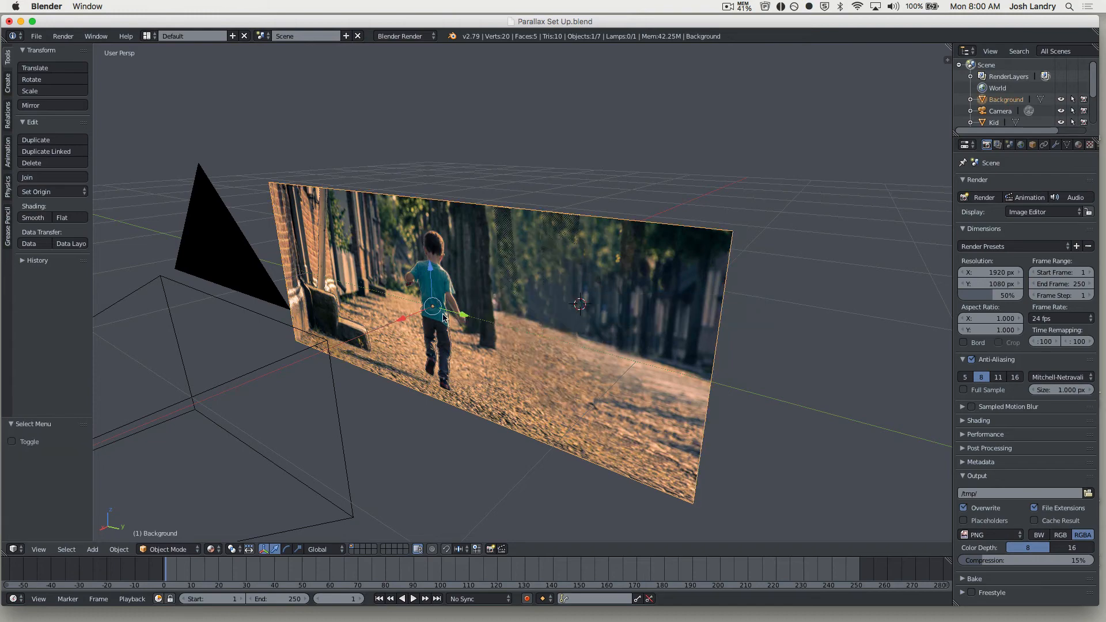
mouse_move(473, 341)
middle_mouse_down()
mouse_move(447, 338)
mouse_move(470, 340)
middle_mouse_up()
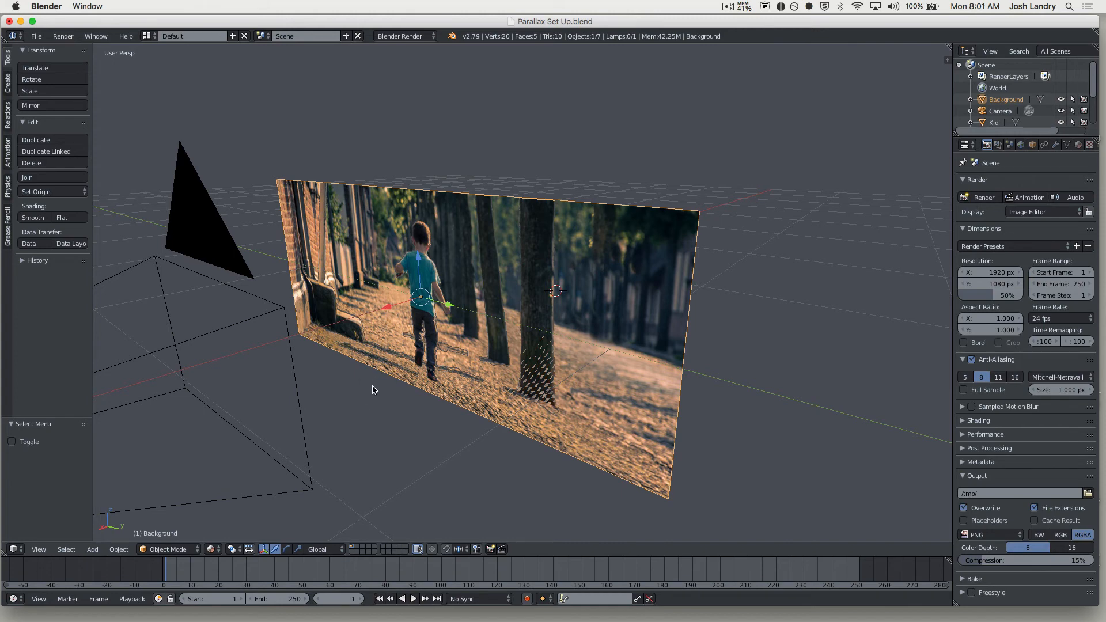
key("g")
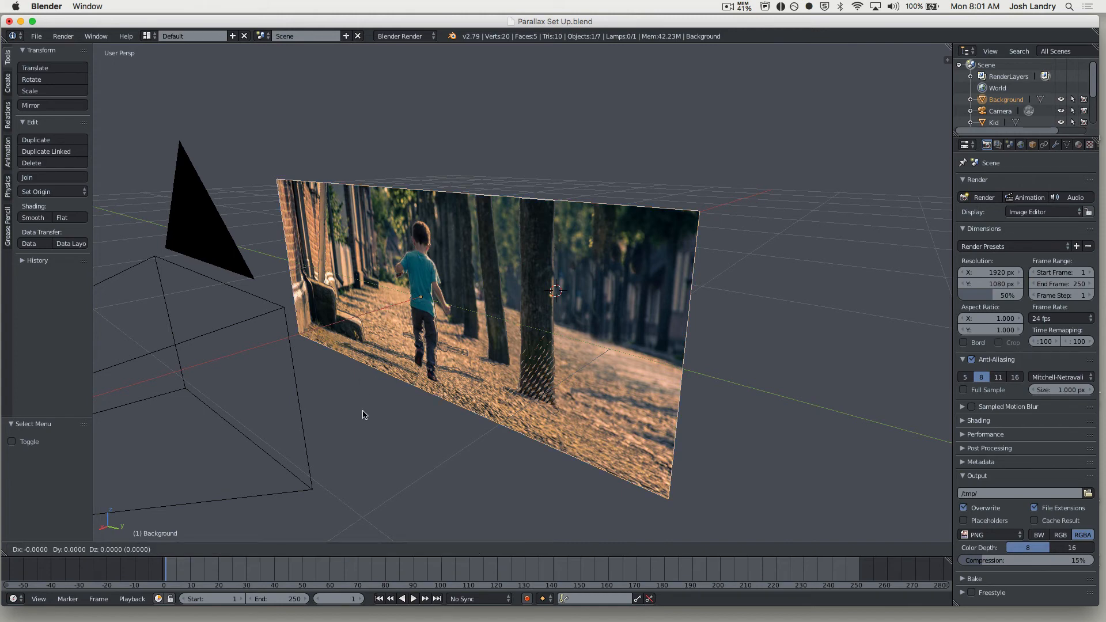
key("x")
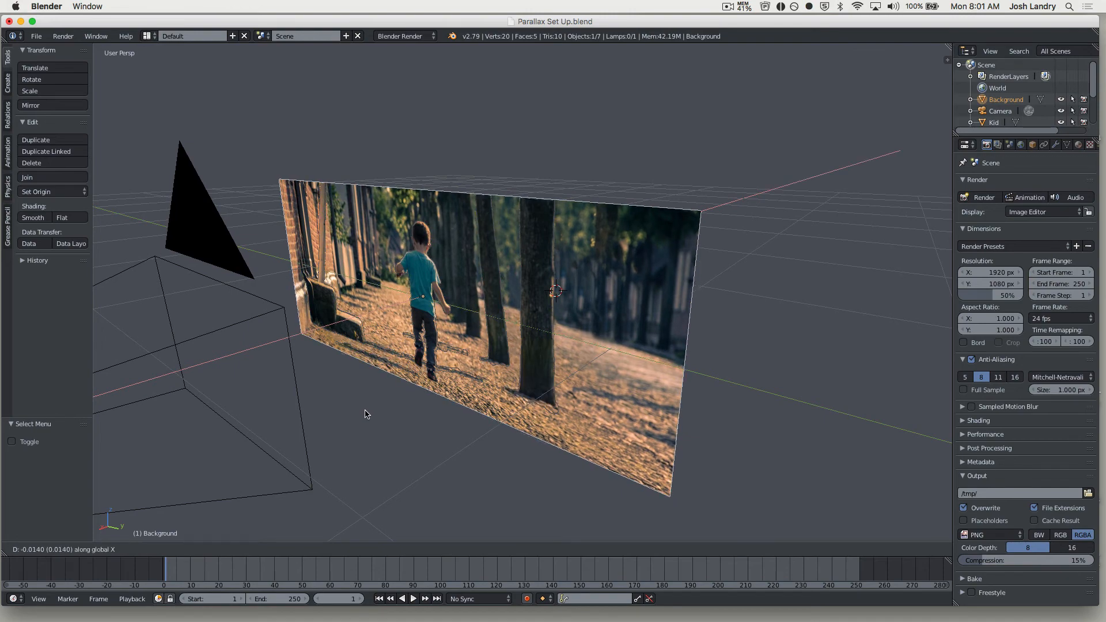
left_click(364, 413)
Step: Save the scene over the existing Parallax Set Up.blend file
middle_click_drag(429, 405, 482, 408)
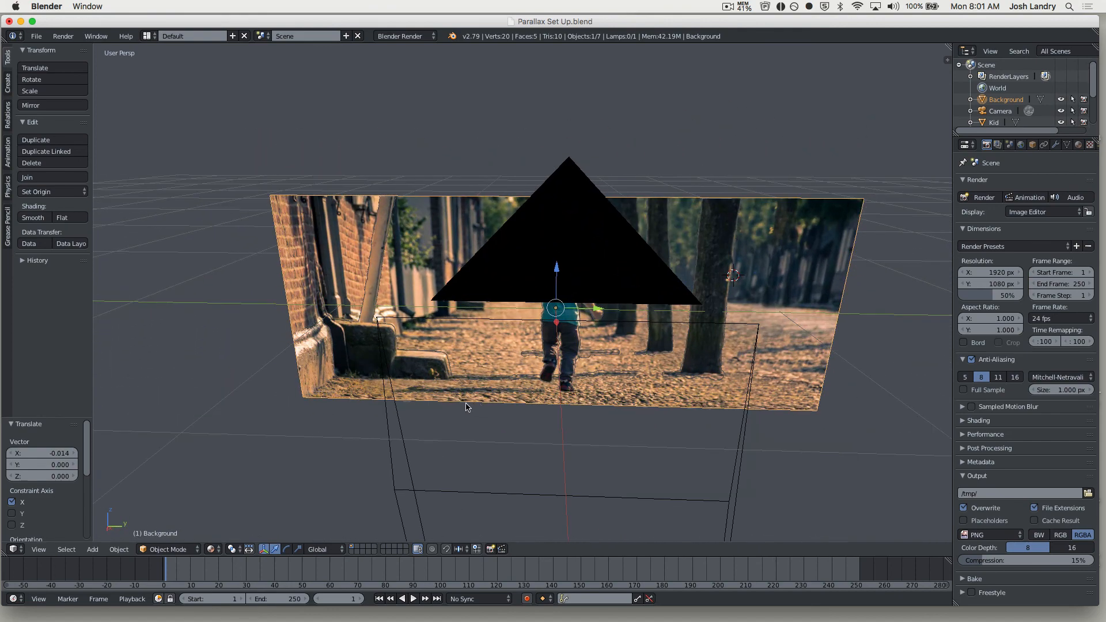
key("ctrl+s")
left_click(435, 410)
Step: Look through the camera, select the Camera object and widen the properties area with the render settings showing
key("KP_0")
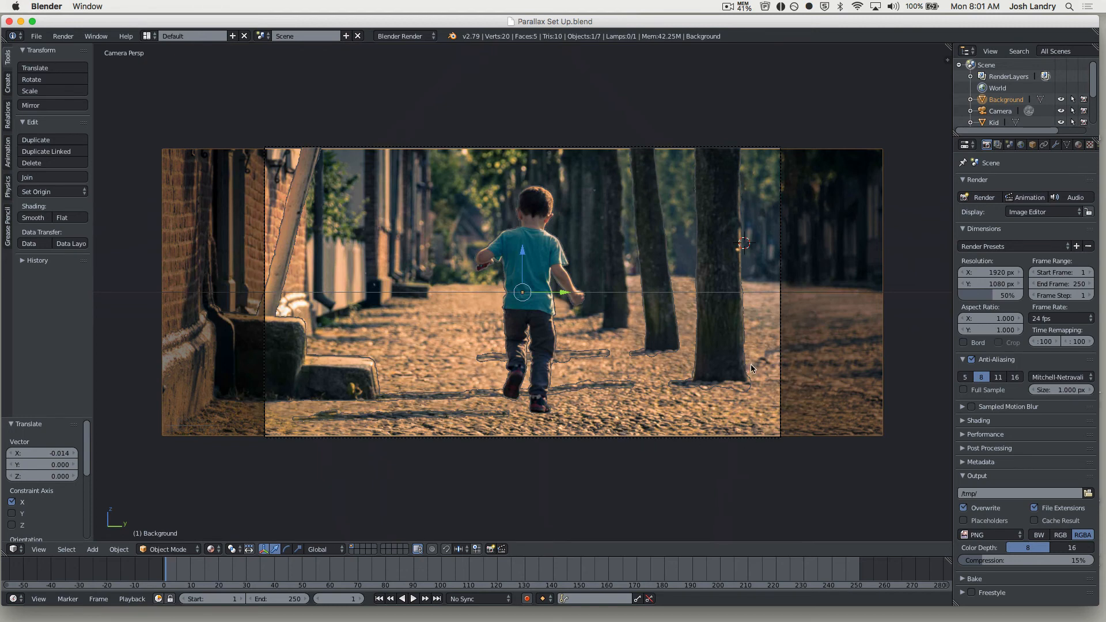
right_click(782, 306)
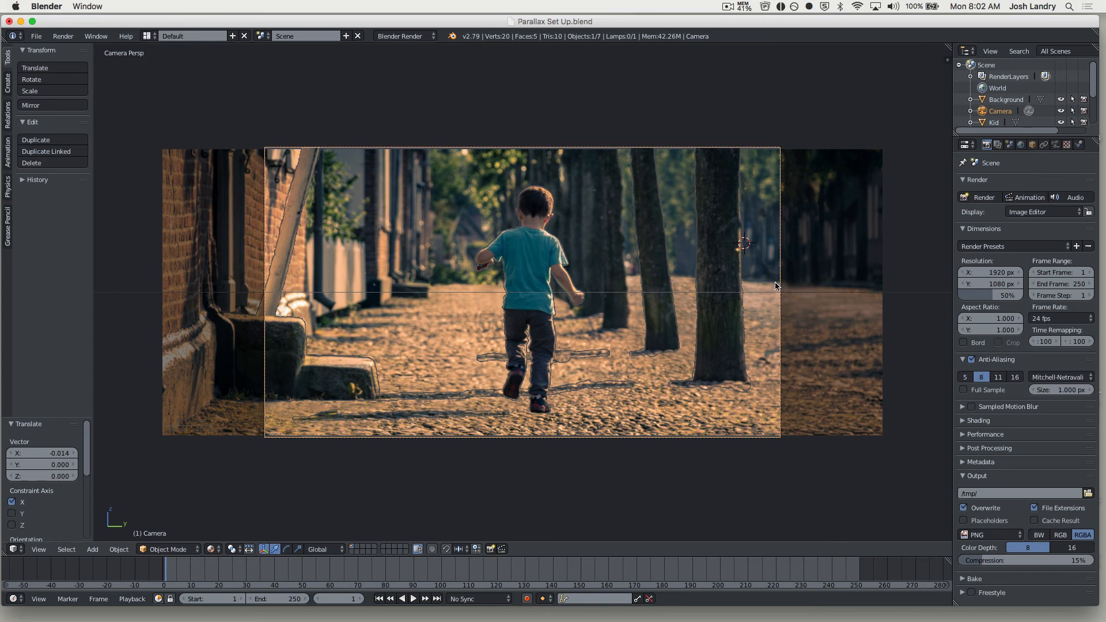
left_click(998, 145)
left_click(987, 145)
left_click_drag(952, 163, 921, 163)
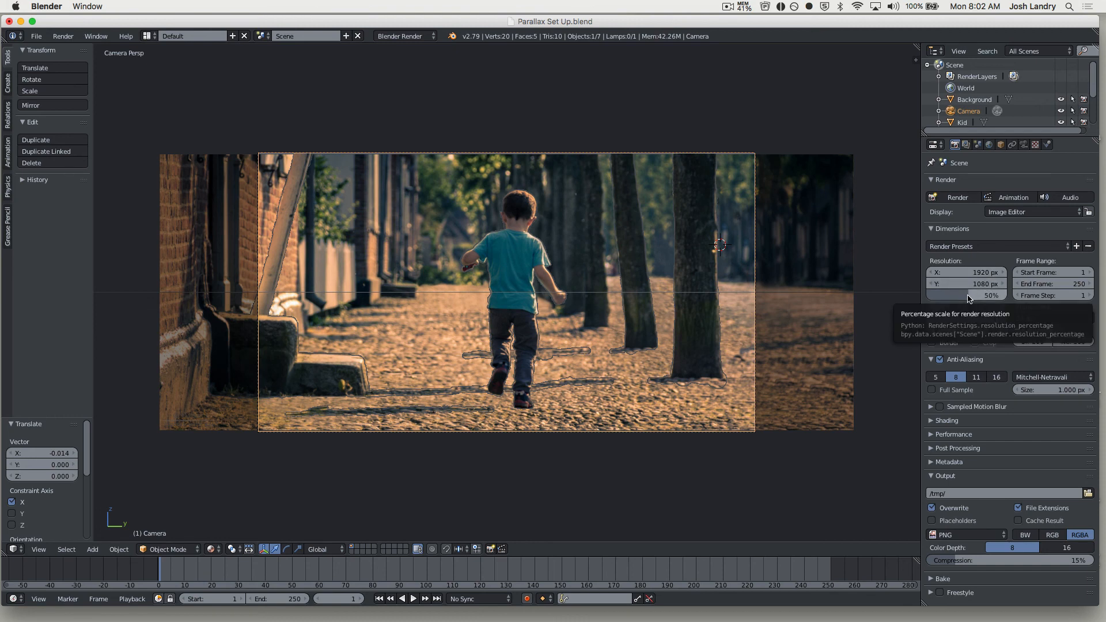
Step: Set the render resolution percentage to 100%
mouse_move(973, 295)
left_mouse_down()
mouse_move(1004, 294)
mouse_move(967, 295)
left_mouse_up()
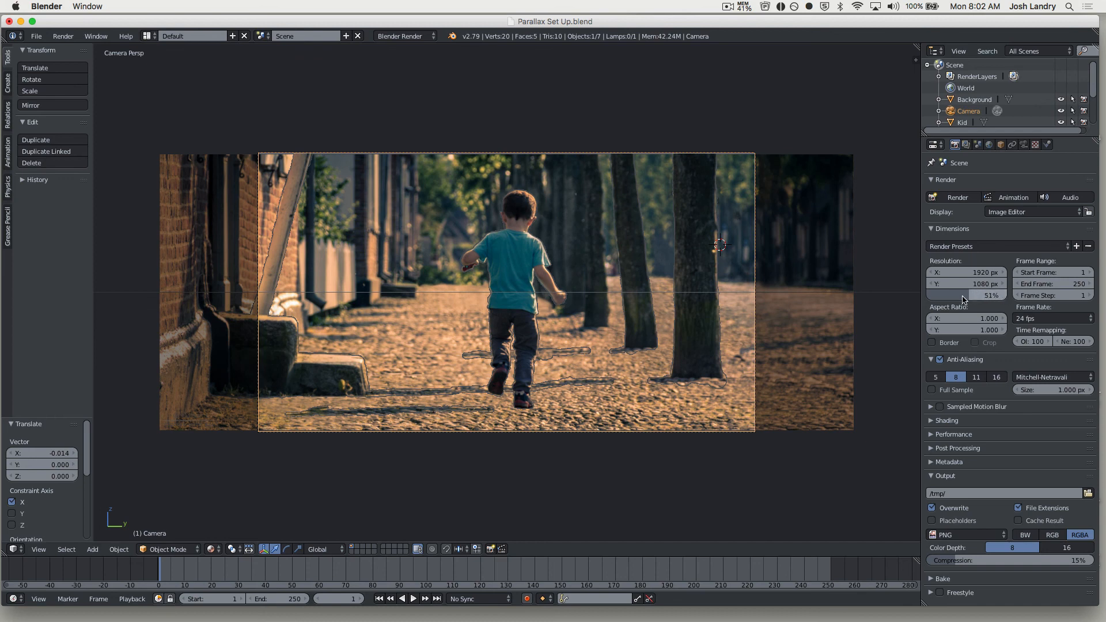
left_click(963, 295)
type("100")
key("Return")
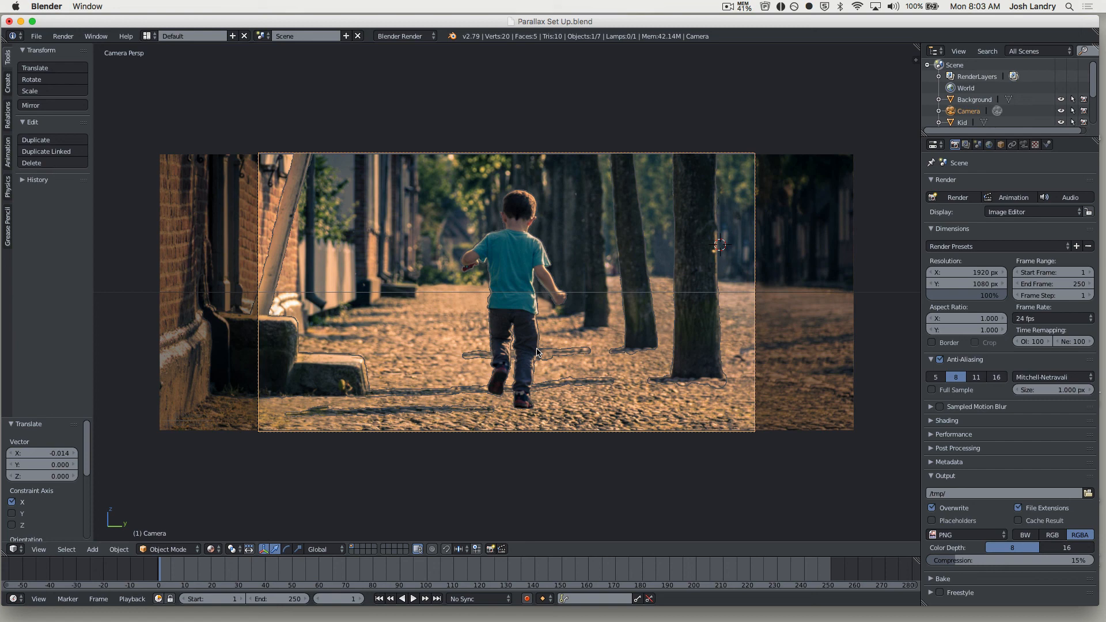
Step: Save over Parallax Set Up.blend, switch to a perspective view showing the camera and planes, and save over the file again
key("ctrl+s")
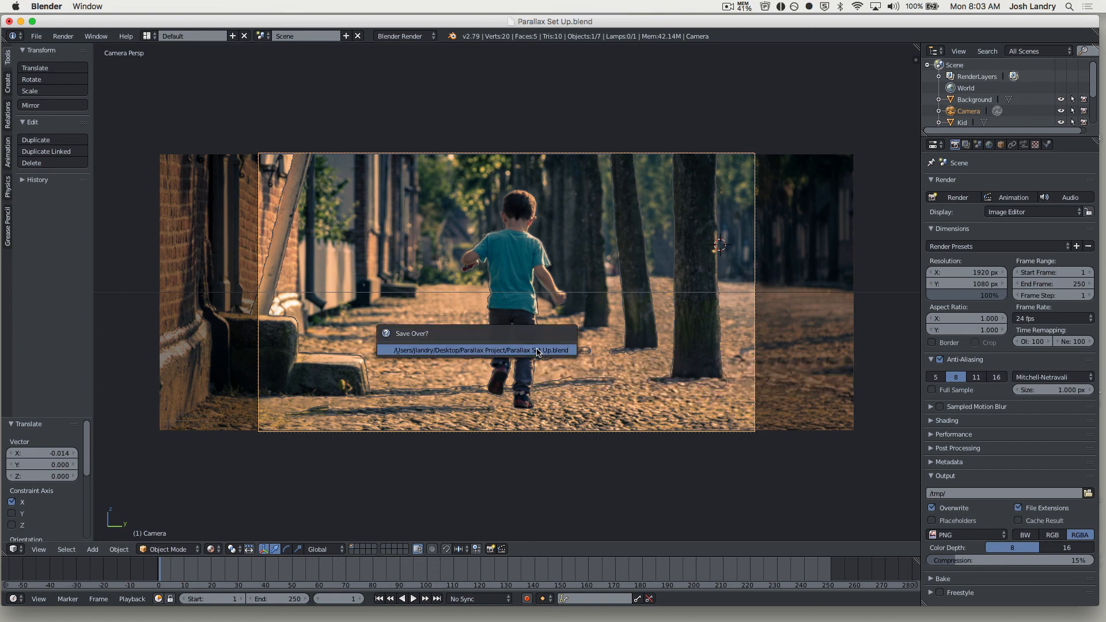
left_click(537, 351)
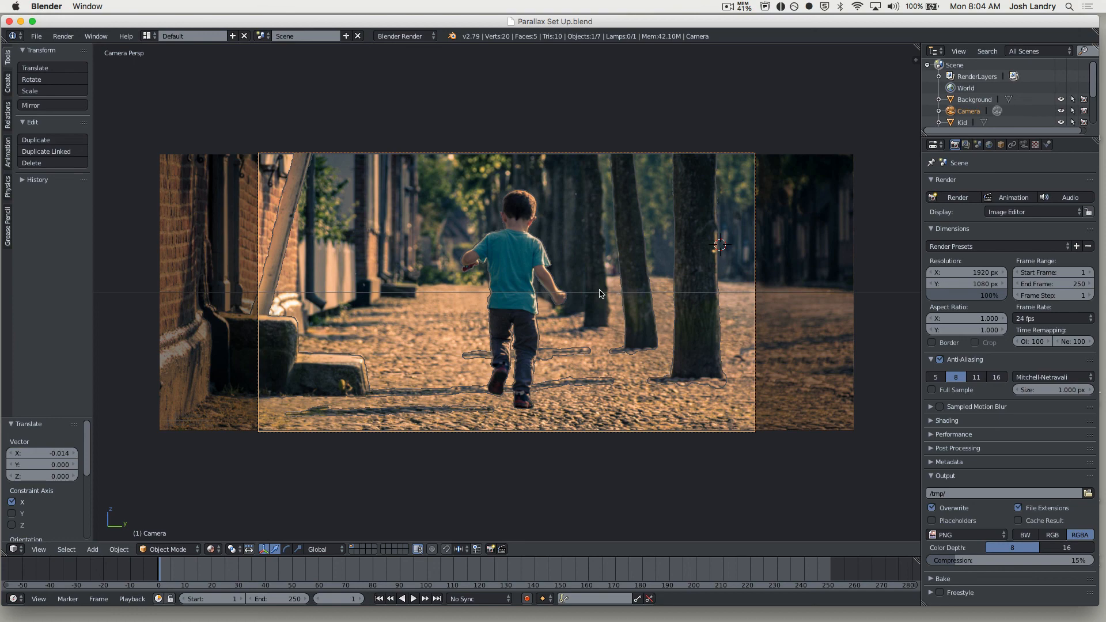
middle_click_drag(597, 290, 518, 323)
scroll(550, 318, "down", 5)
key("super+s")
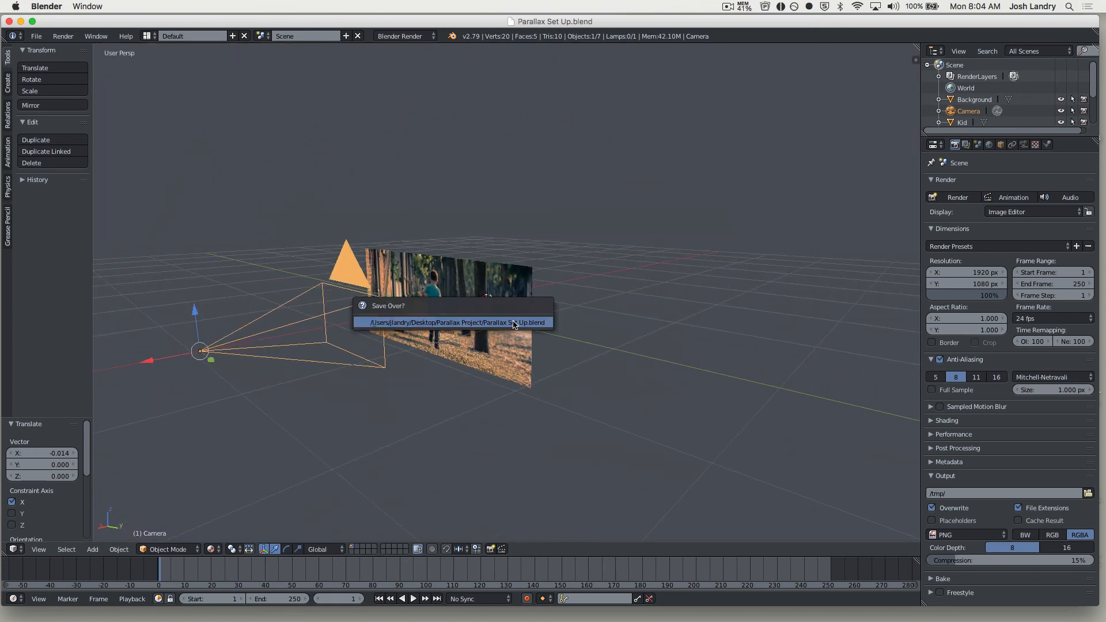
left_click(513, 321)
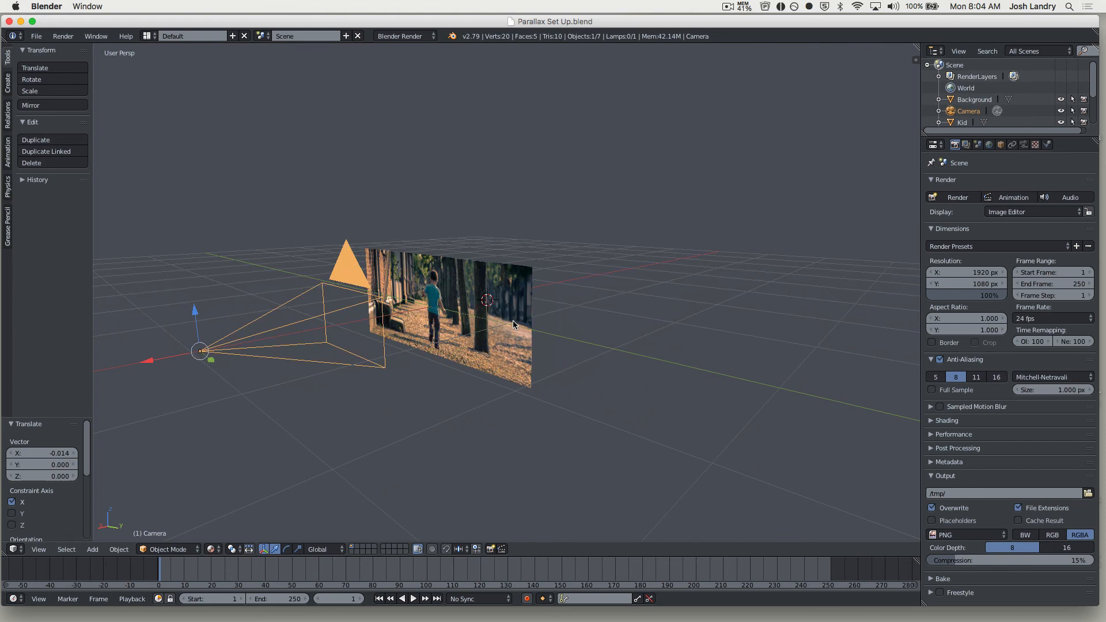